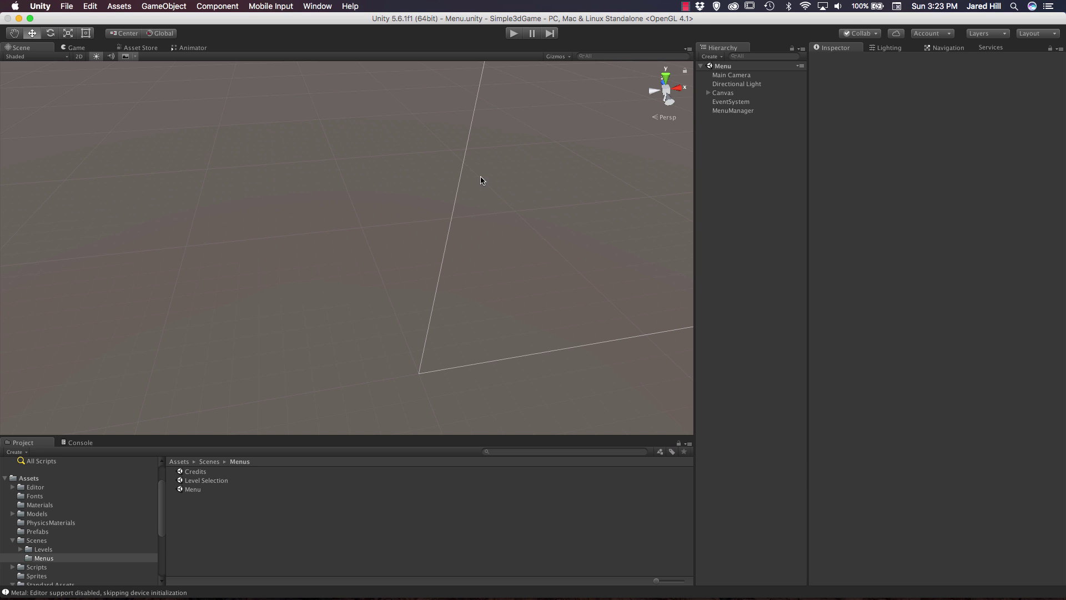
# Run the Menu scene and start Level 1 of the Cannon Blast! game.
pyautogui.click(515, 34)
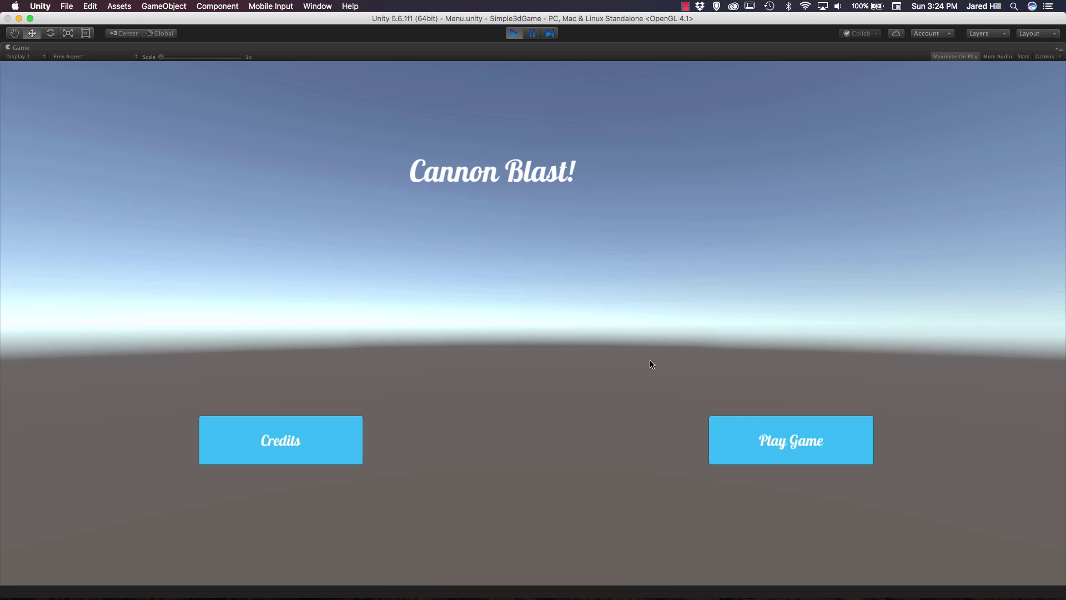
pyautogui.click(738, 436)
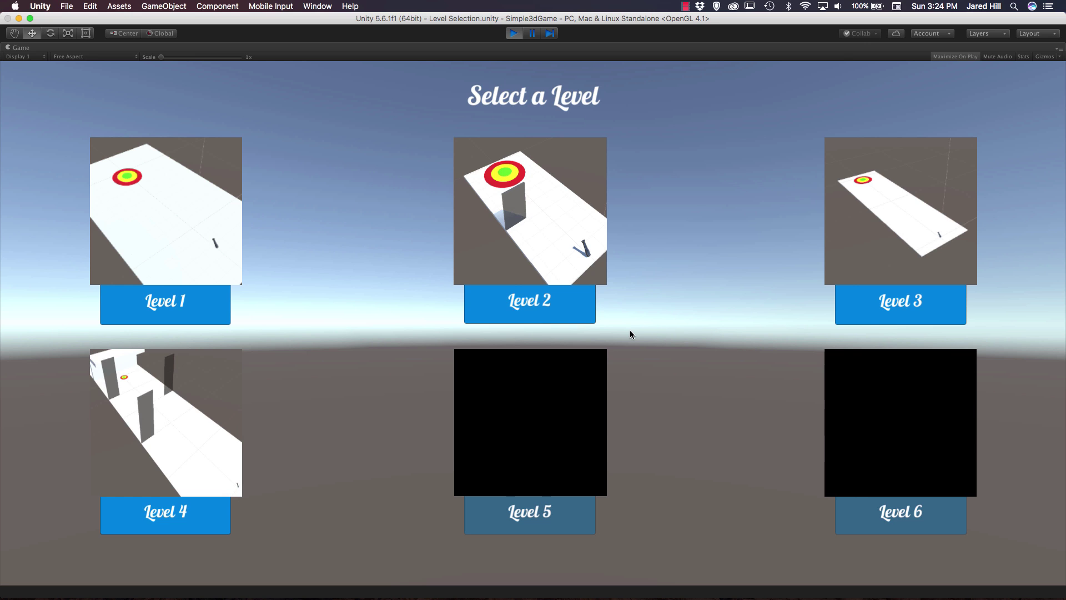
pyautogui.click(201, 303)
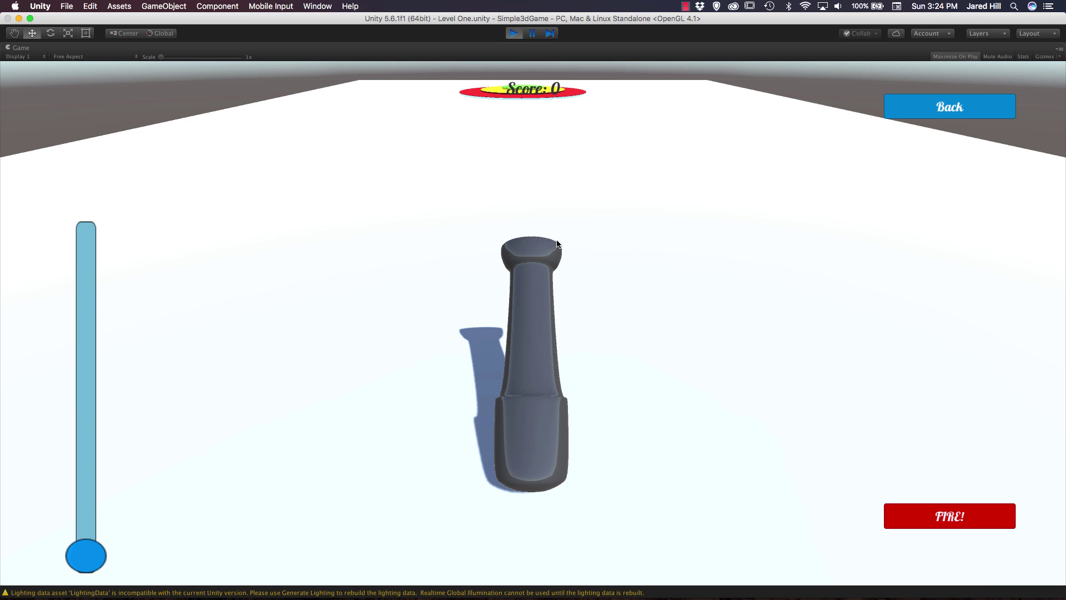
# Test-fire the cannon at the target with adjusted aim and power, and stop the running game.
pyautogui.moveTo(530, 321); pyautogui.dragTo(528, 282)
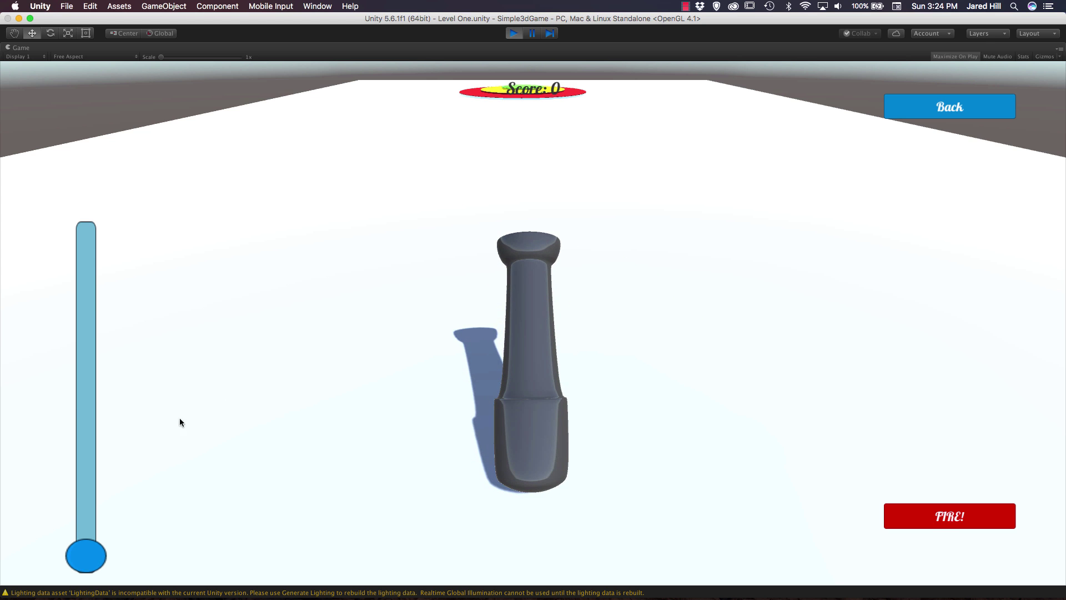
pyautogui.moveTo(81, 540); pyautogui.dragTo(85, 437)
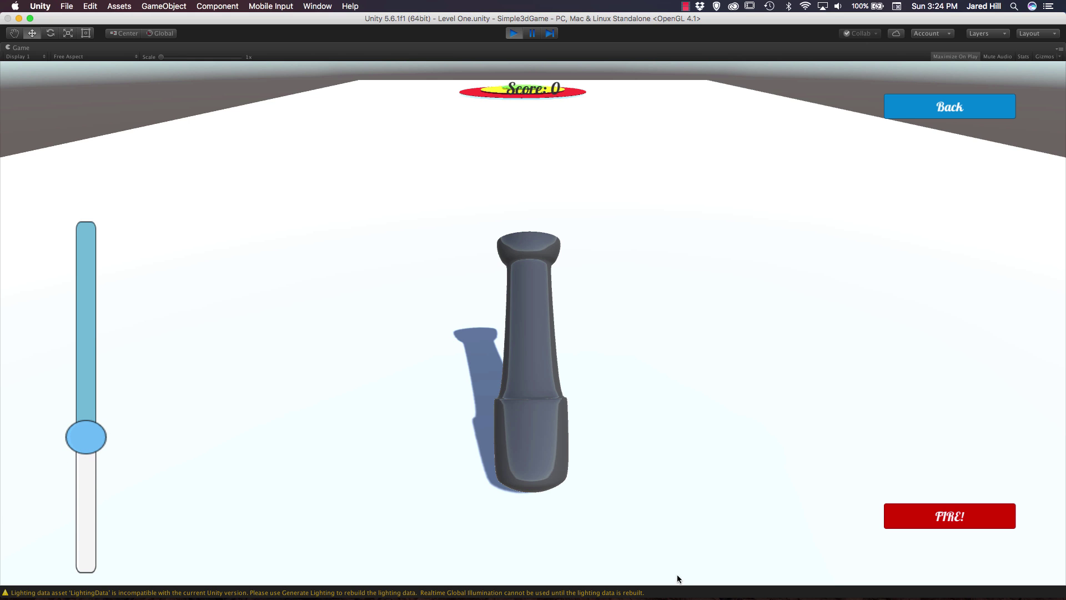
pyautogui.click(945, 515)
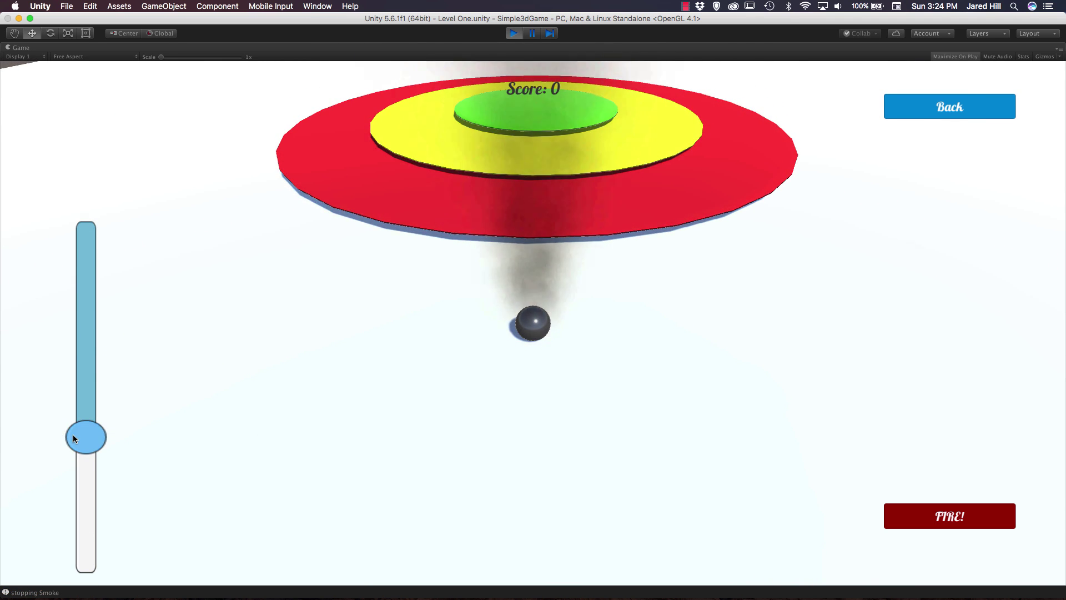
pyautogui.click(925, 526)
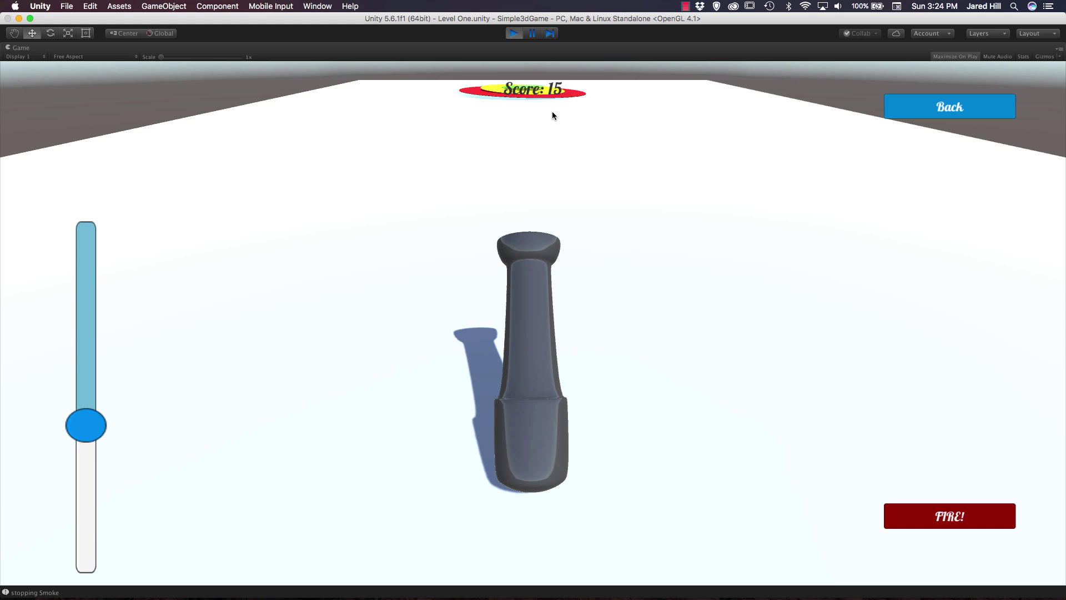
pyautogui.press('super+p')
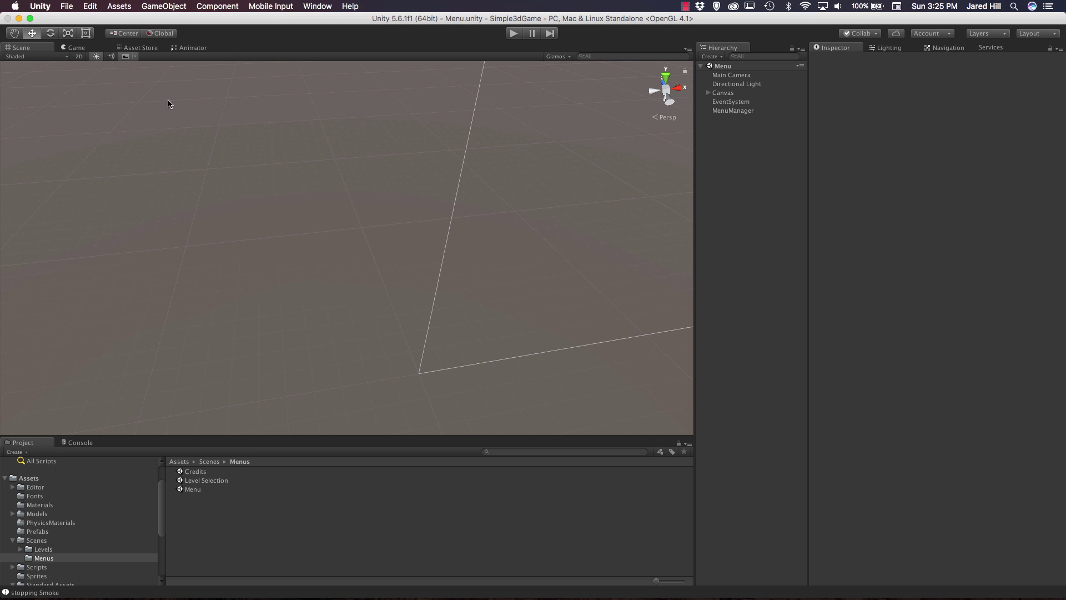
# Create a new 3D project named Cannon Blast in the default location.
pyautogui.click(68, 6)
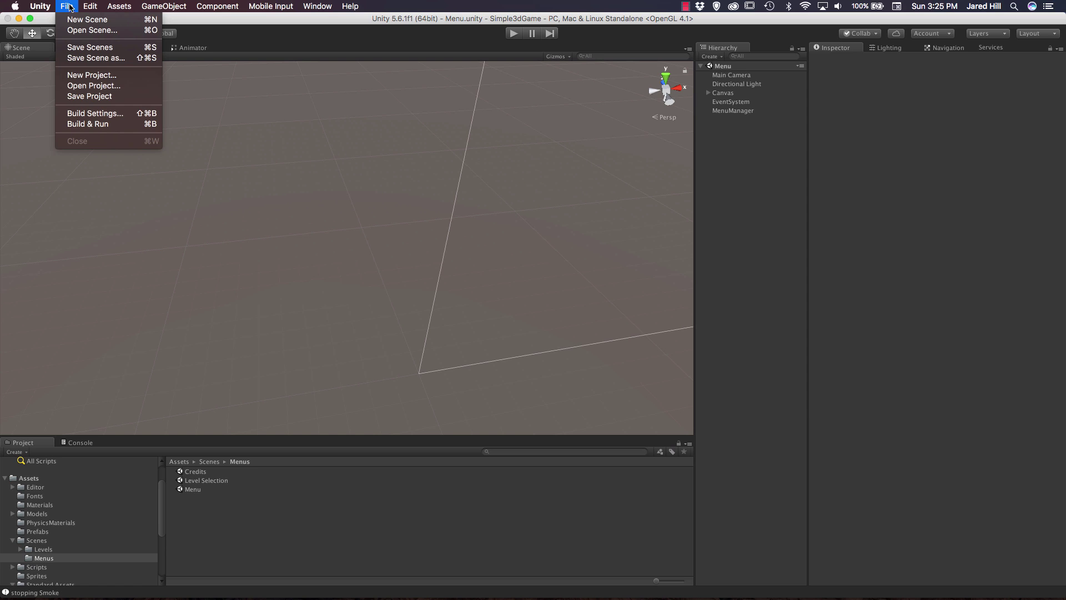
pyautogui.click(92, 74)
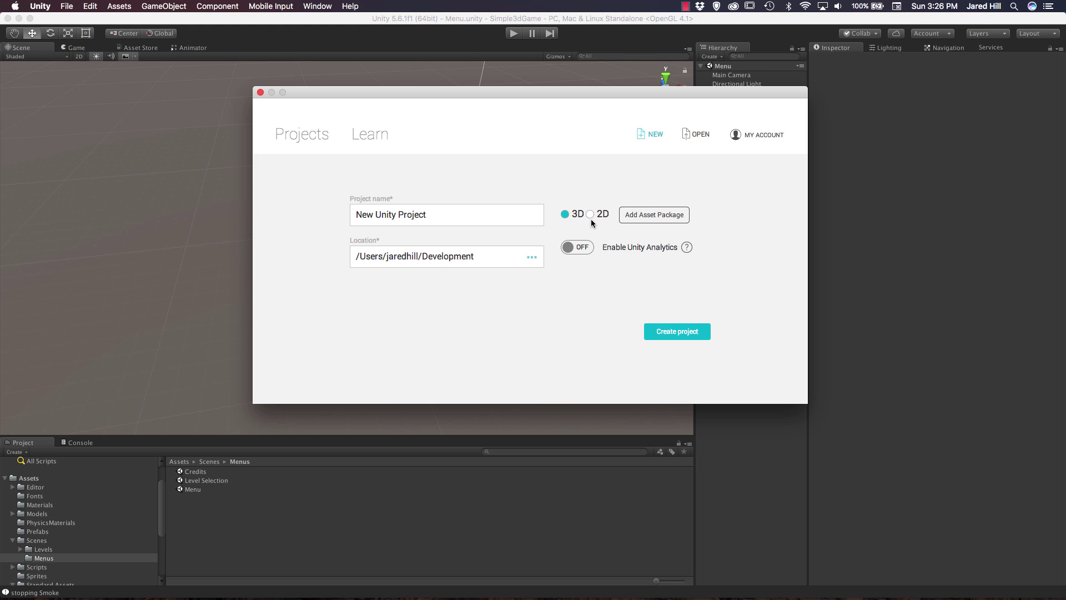
pyautogui.click(505, 214)
pyautogui.doubleClick(507, 216)
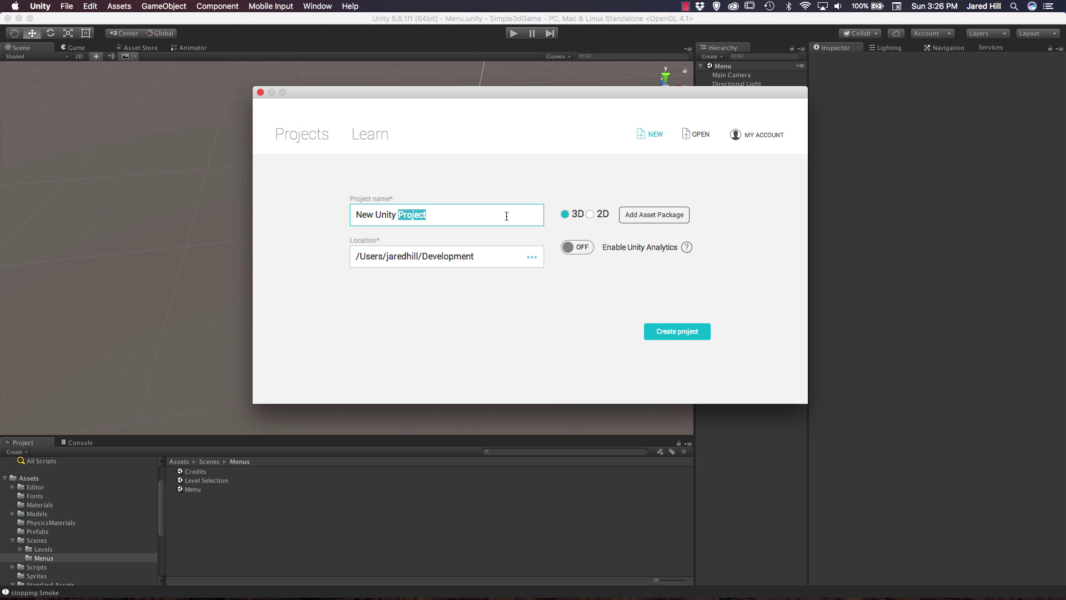
pyautogui.press('super+a')
pyautogui.write('Cannon Blast')
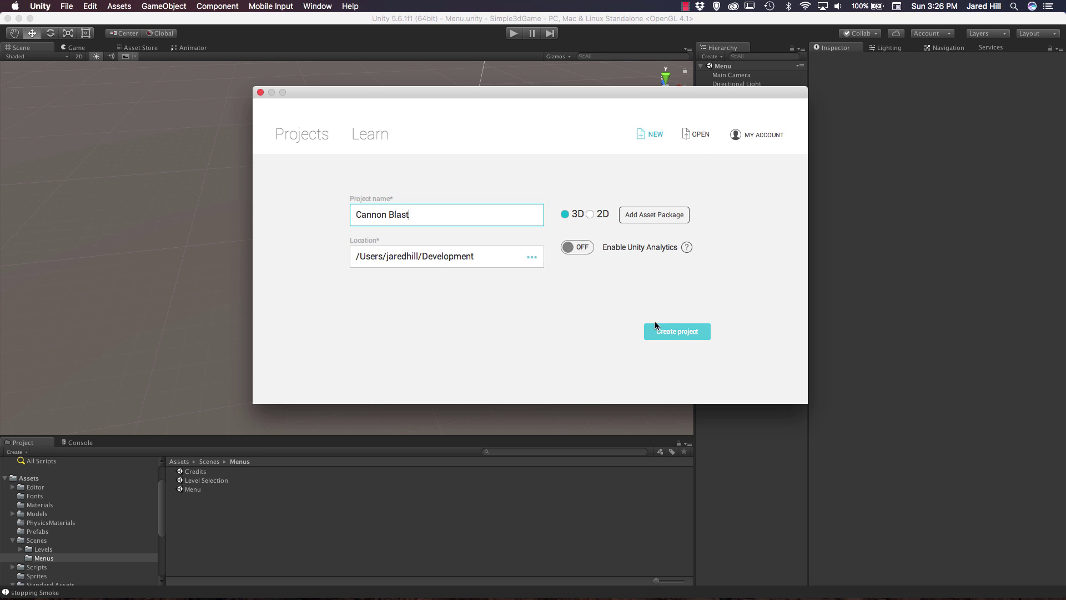
pyautogui.click(690, 330)
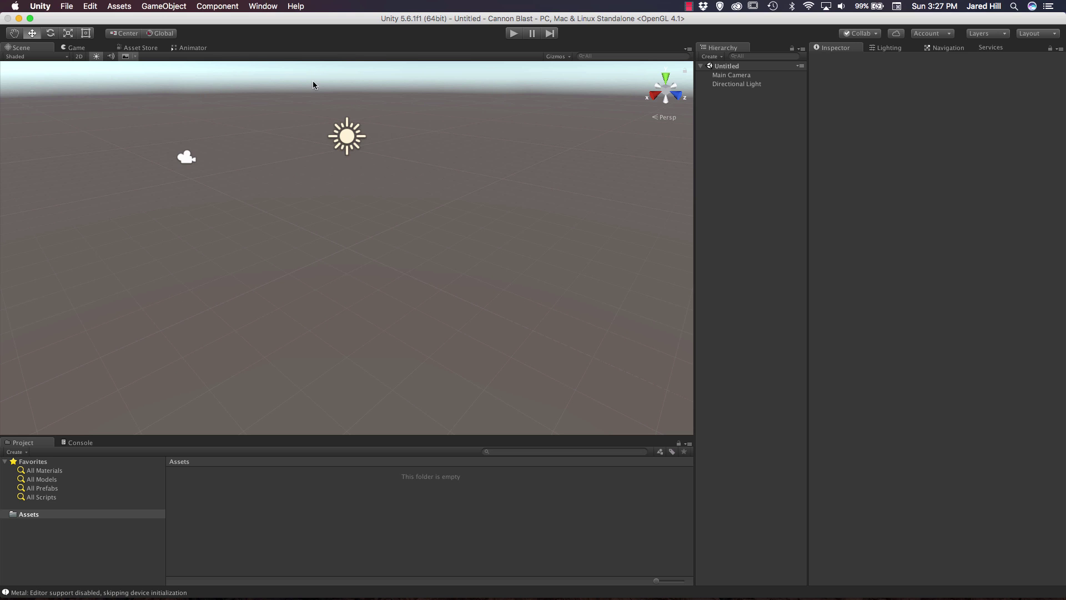
# Import the complete ParticleSystems standard asset package into the project.
pyautogui.click(127, 6)
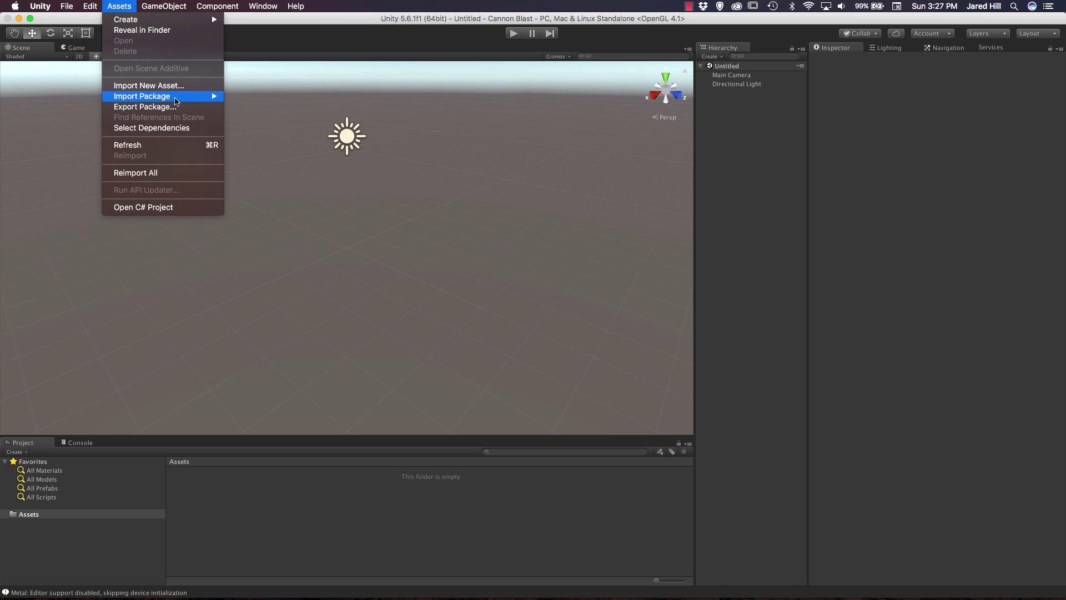
pyautogui.moveTo(175, 101)
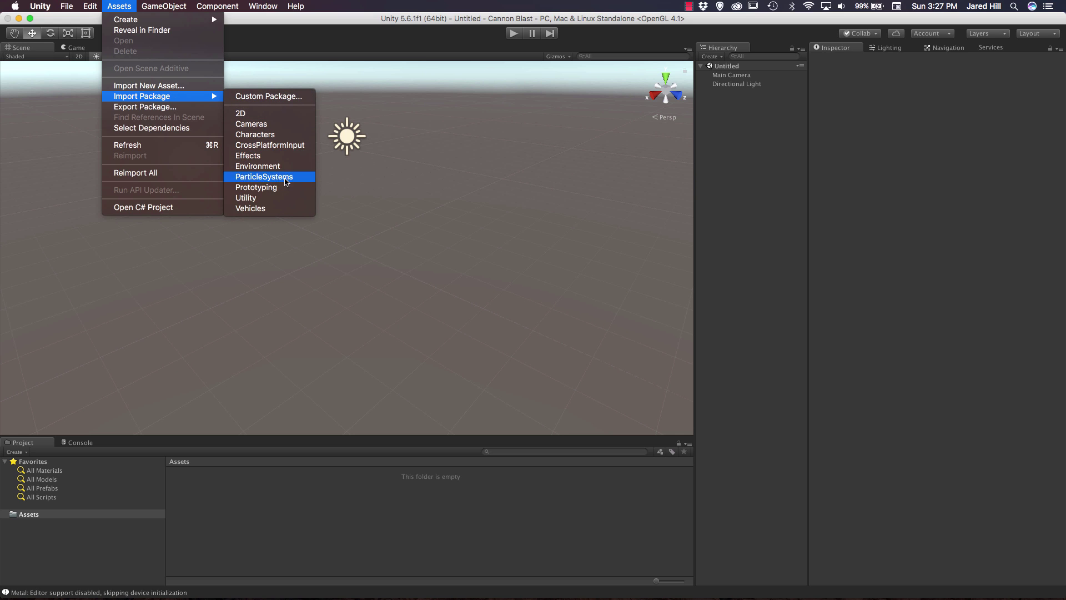
pyautogui.click(286, 182)
pyautogui.scroll(-15, 459, 252)
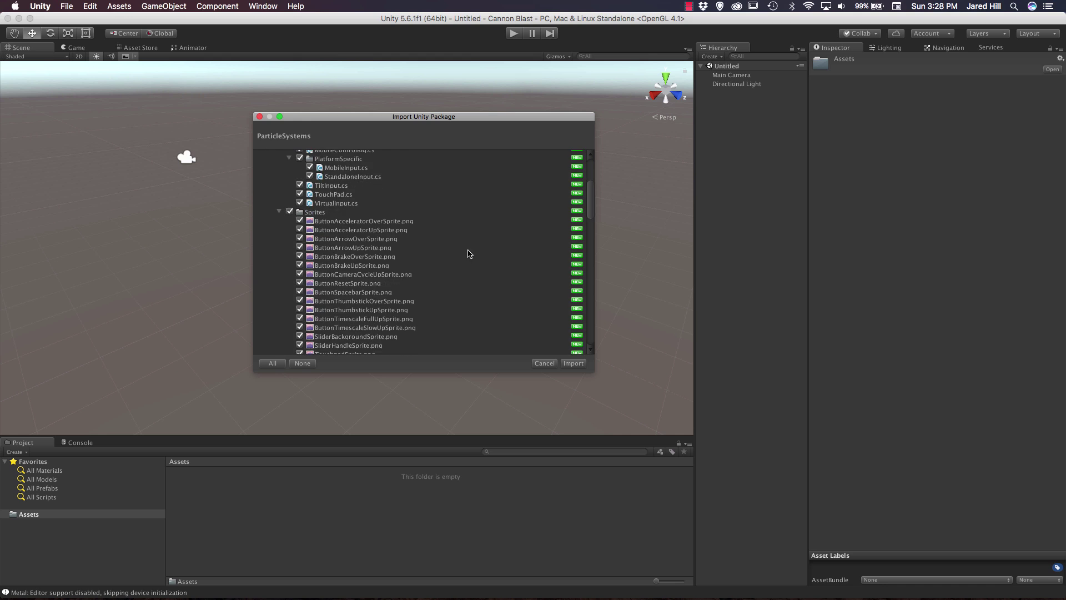
pyautogui.scroll(-5, 467, 251)
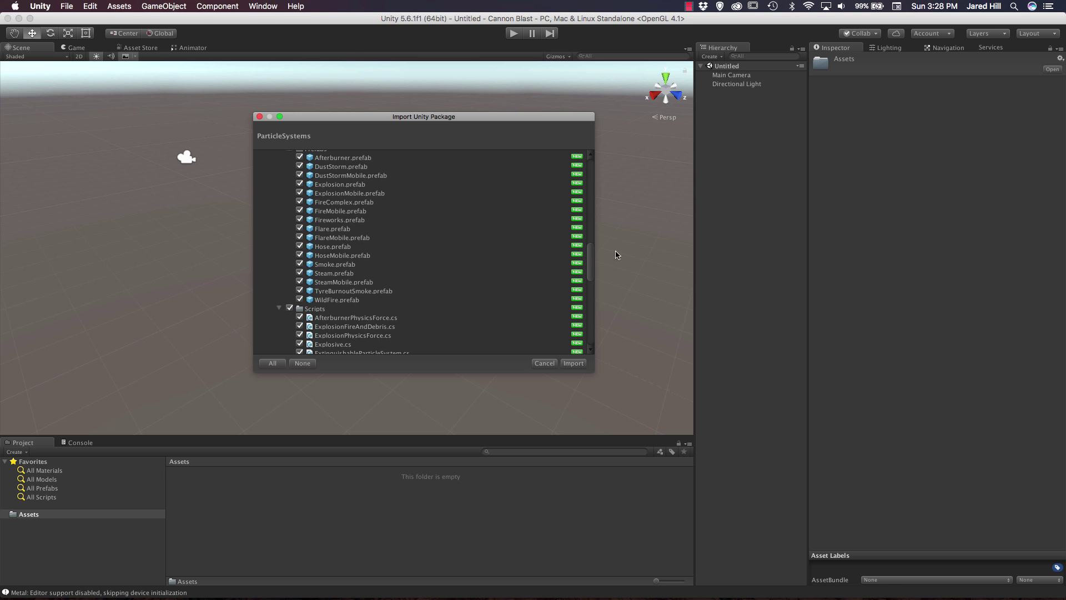
pyautogui.click(580, 362)
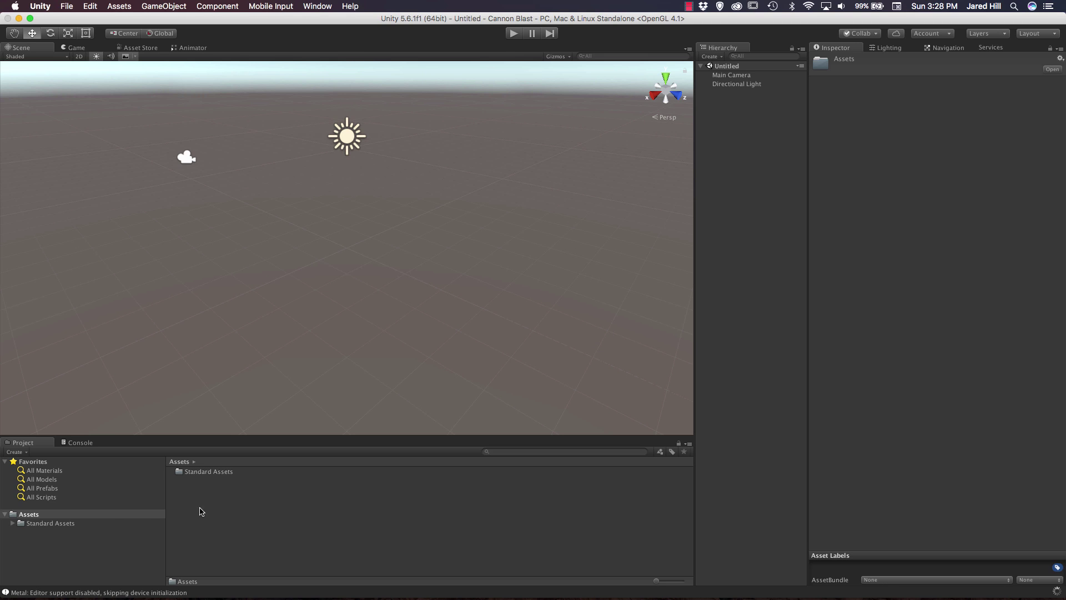
# Browse the particle effect prefabs in the ParticleSystems folder of Standard Assets.
pyautogui.click(54, 524)
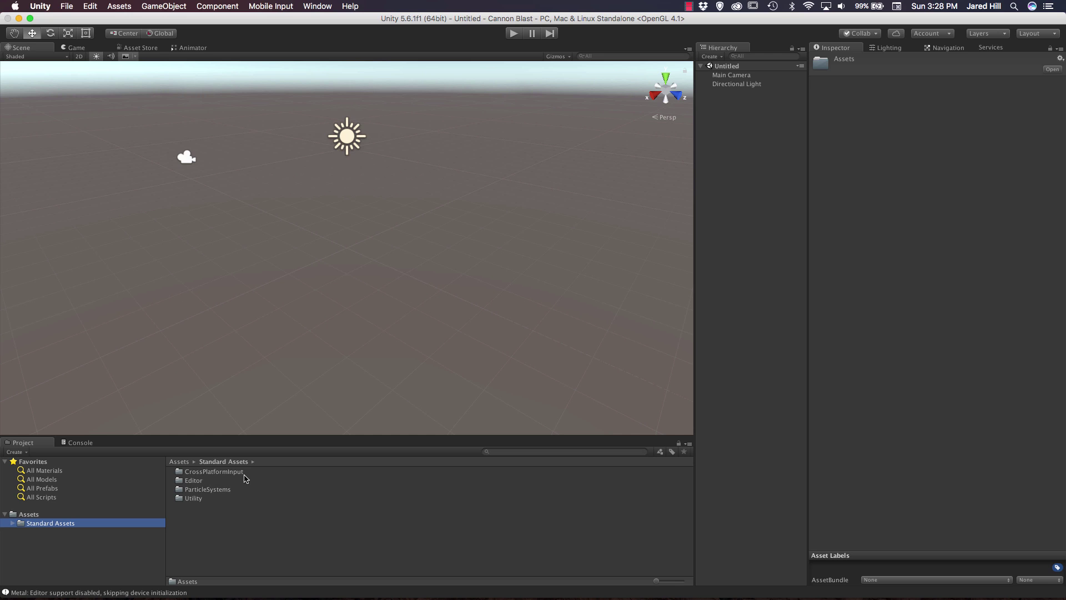
pyautogui.click(219, 489)
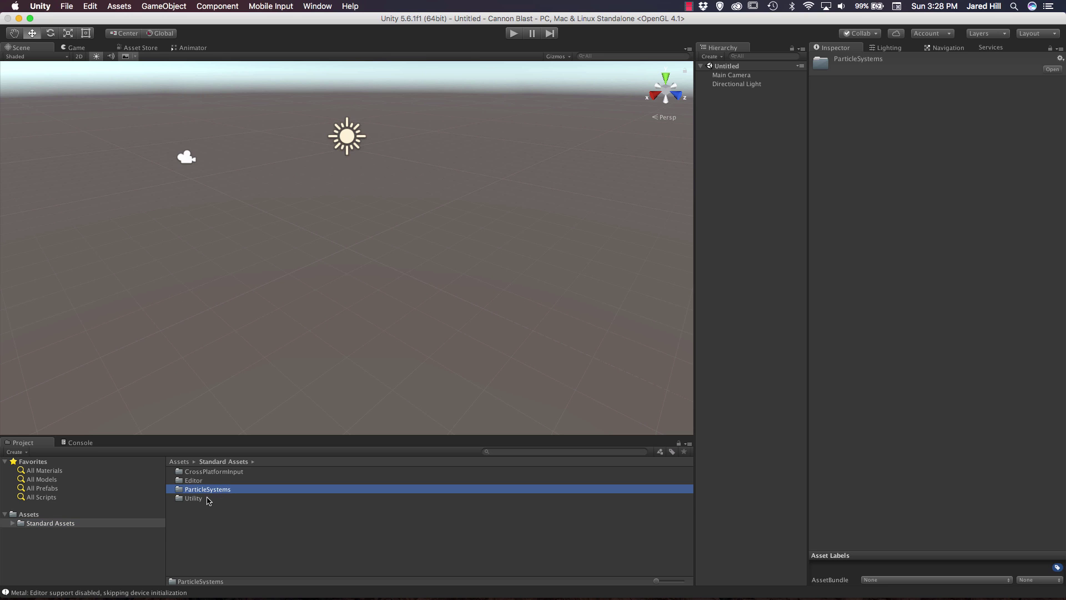
pyautogui.click(207, 499)
pyautogui.doubleClick(221, 490)
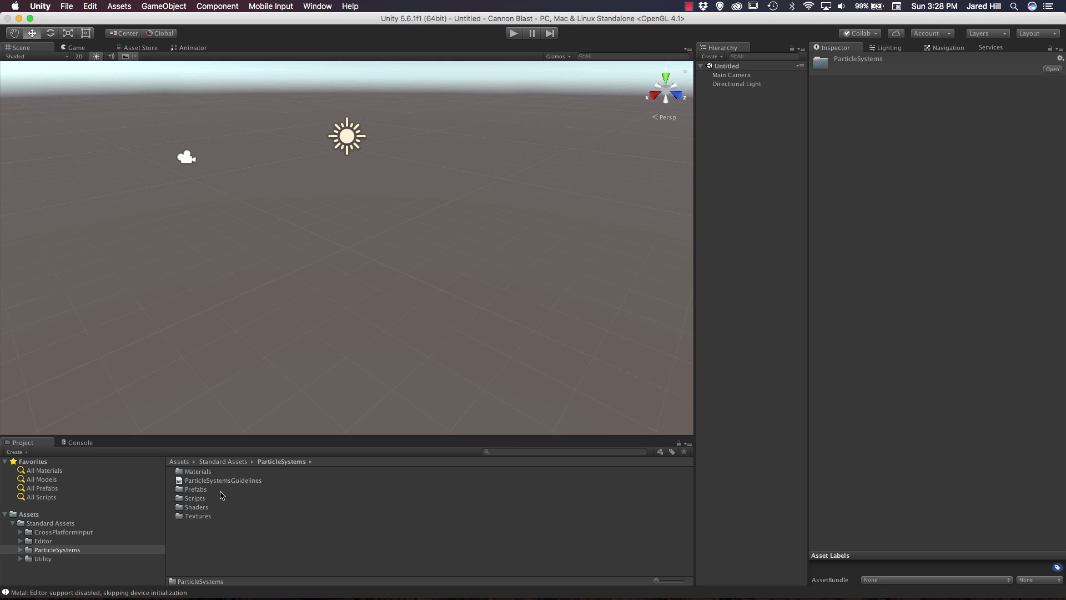
pyautogui.click(220, 481)
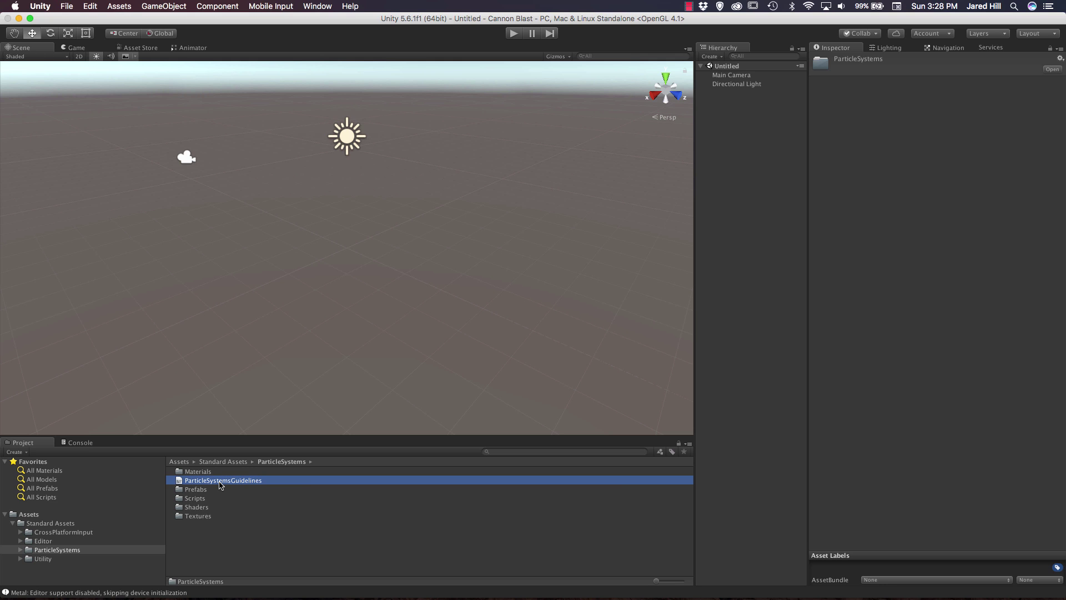
pyautogui.click(220, 490)
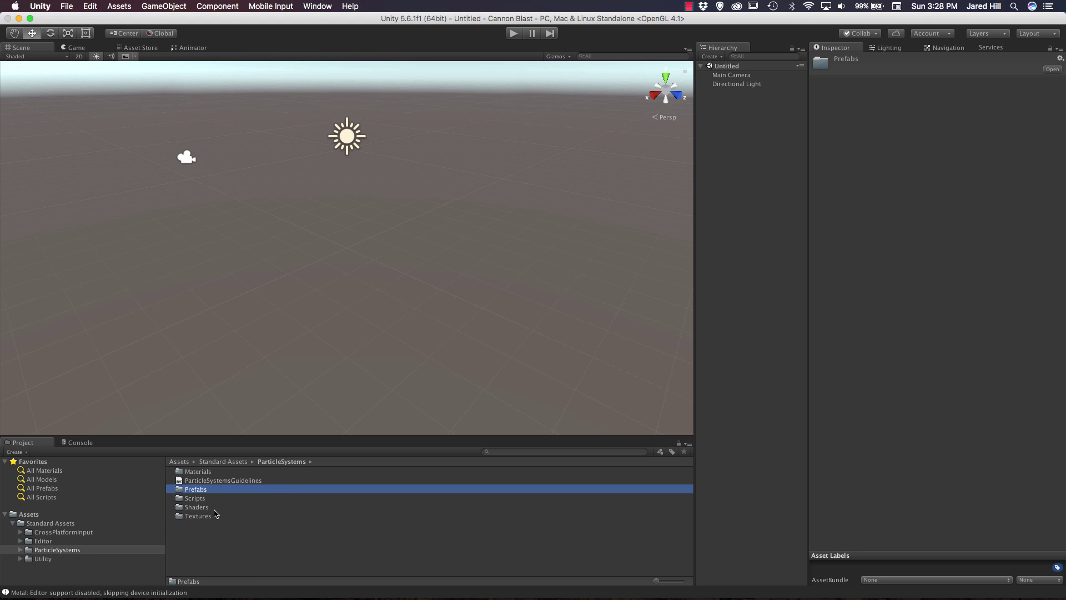
pyautogui.doubleClick(213, 491)
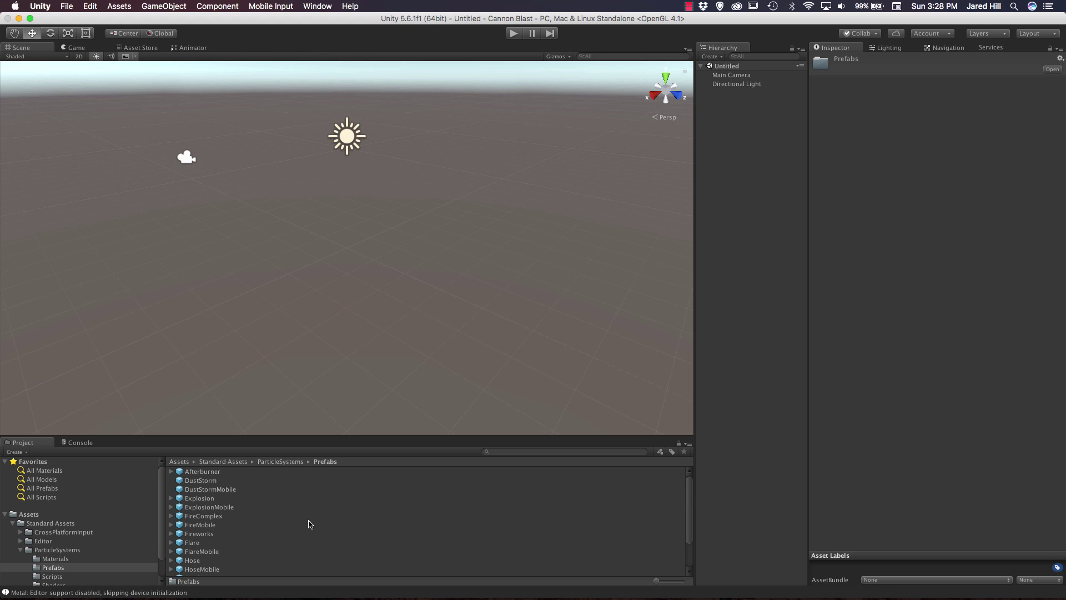
pyautogui.scroll(-3, 239, 502)
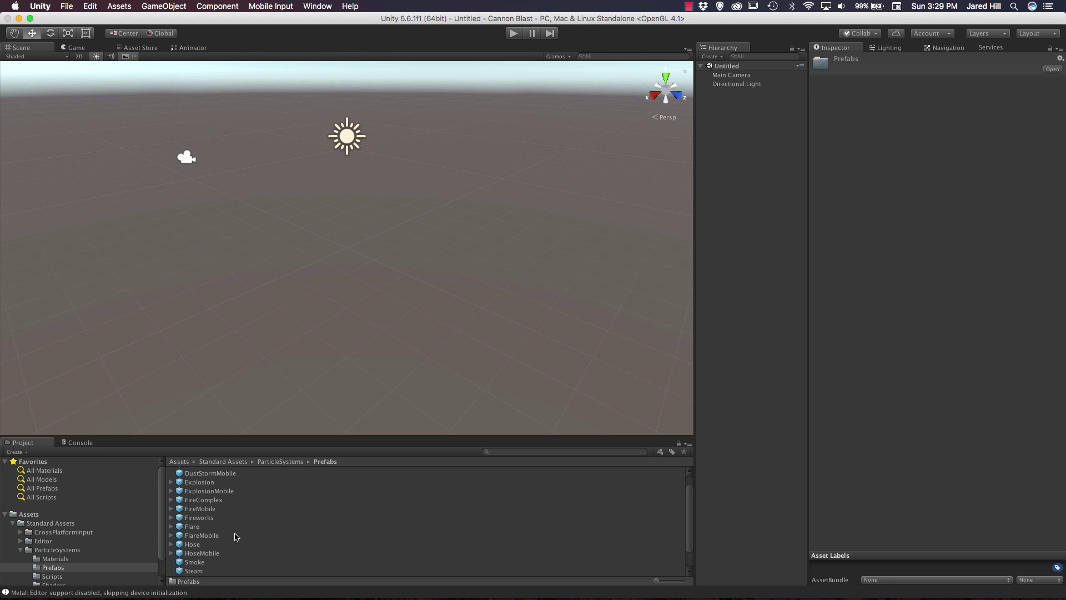
pyautogui.scroll(3, 243, 547)
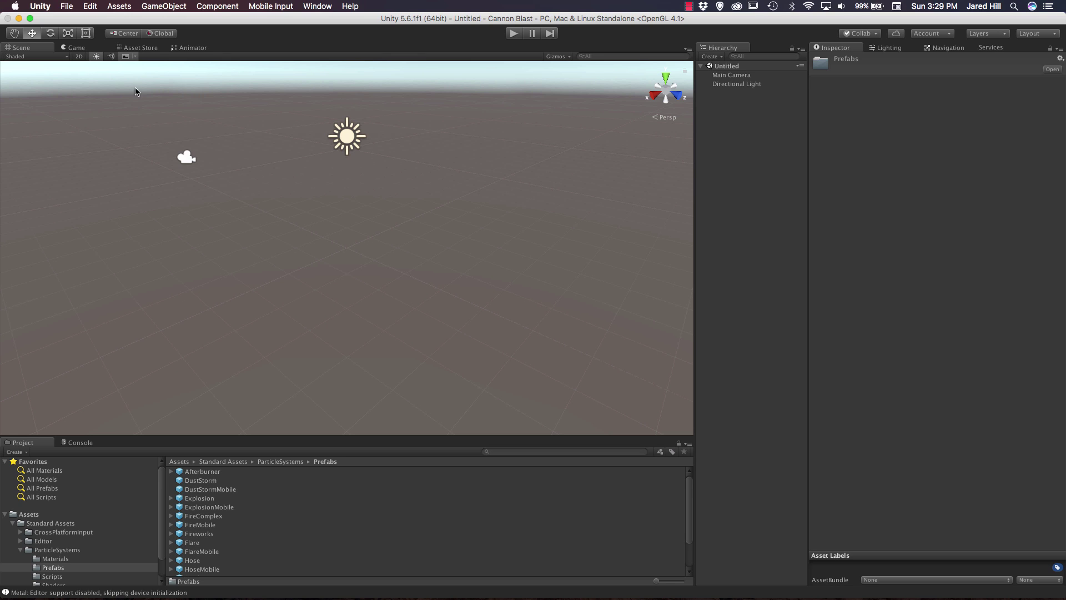
# Import the Prototyping standard asset package with its preselected materials, models, prefabs, shaders and textures.
pyautogui.click(111, 8)
pyautogui.moveTo(153, 97)
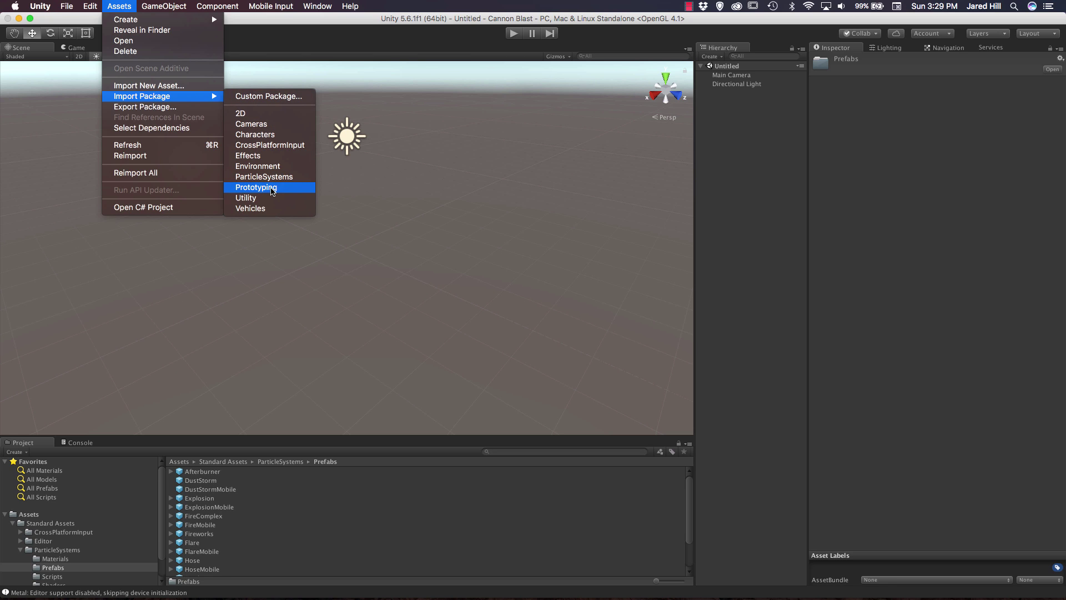
pyautogui.click(273, 189)
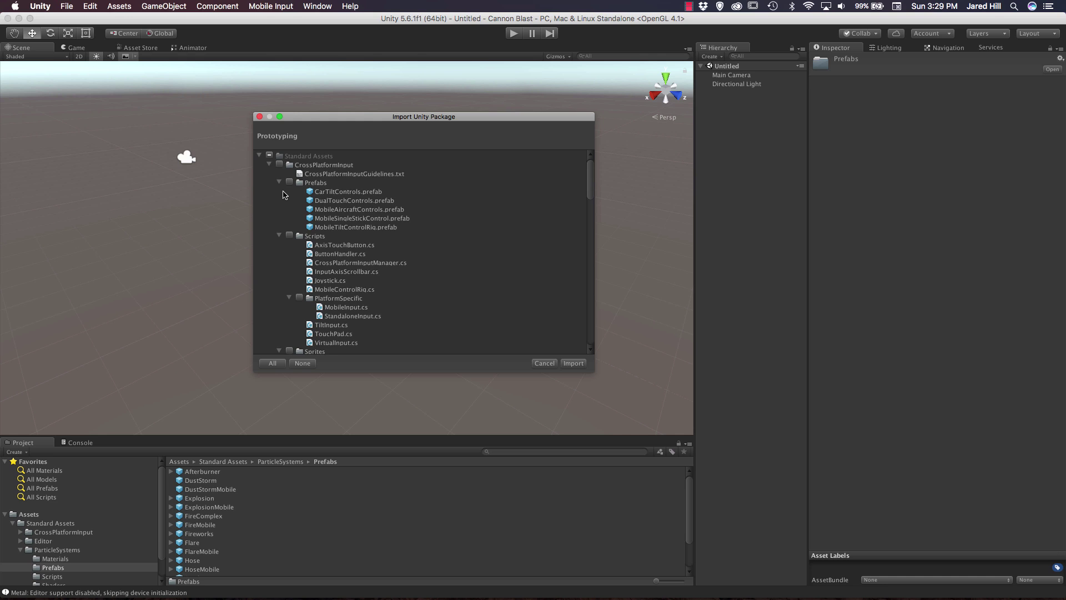
pyautogui.scroll(-7, 322, 286)
pyautogui.scroll(-5, 323, 289)
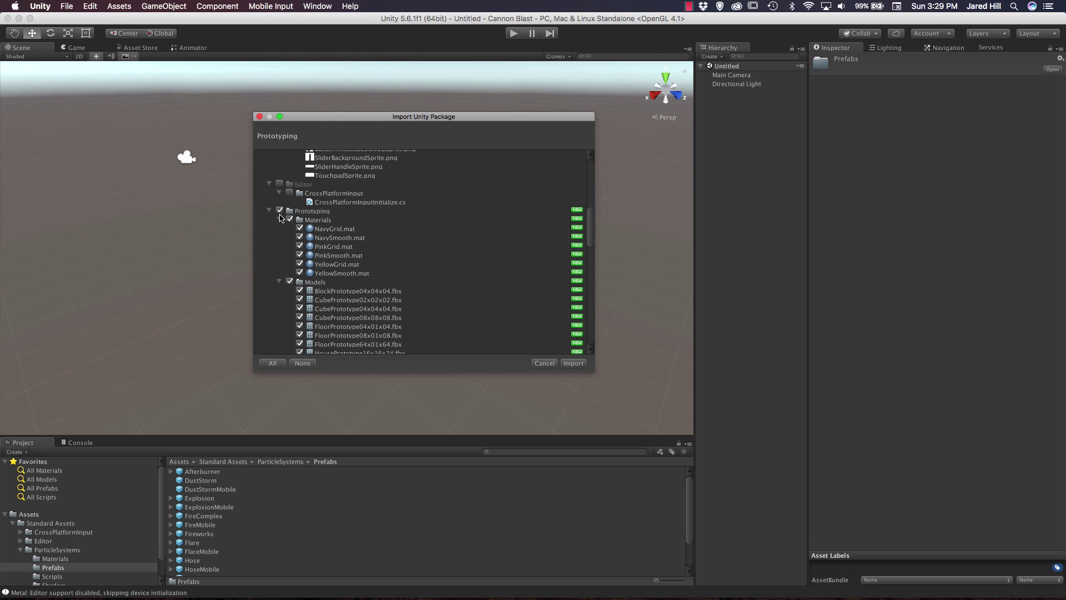
pyautogui.scroll(-4, 317, 297)
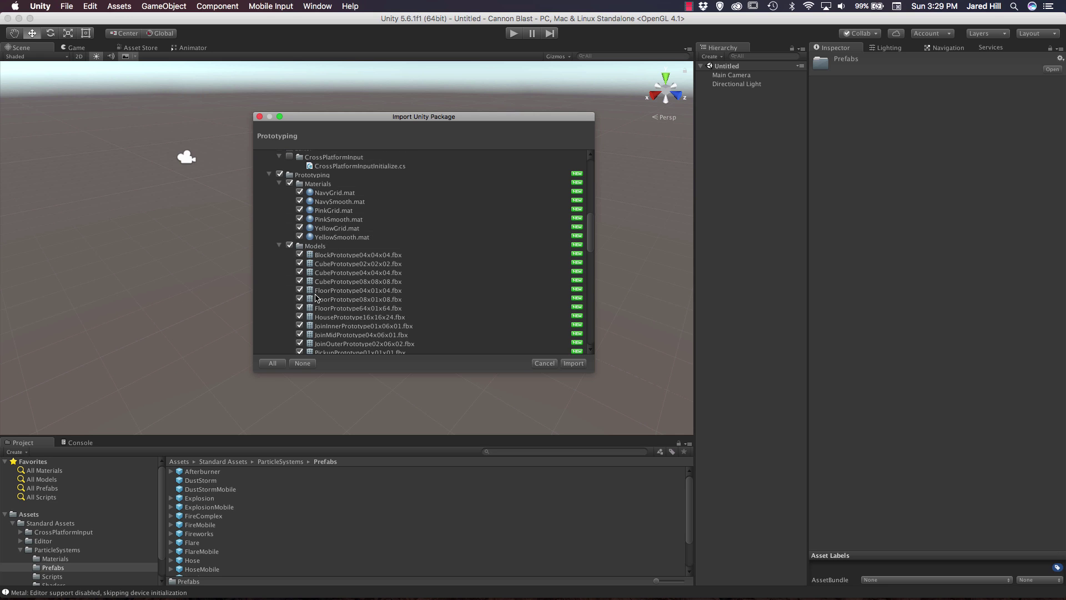
pyautogui.scroll(-2, 316, 298)
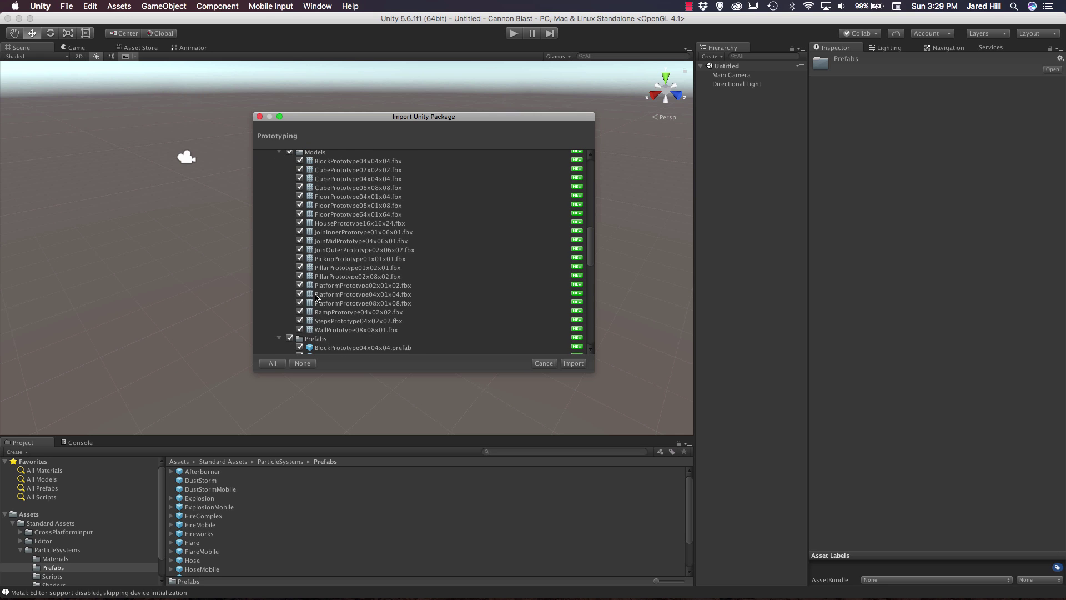
pyautogui.scroll(3, 314, 290)
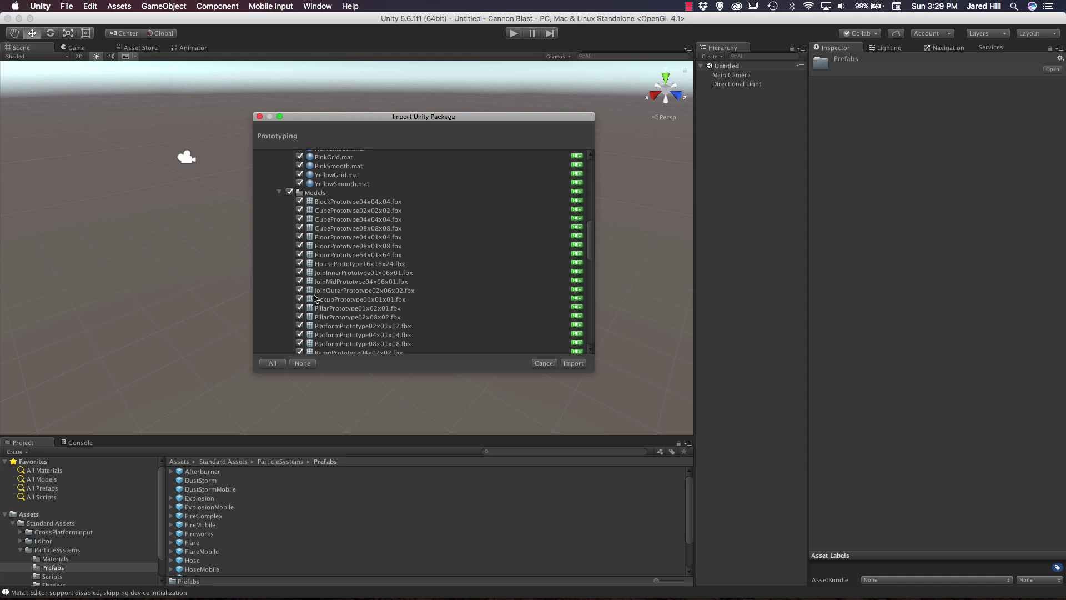
pyautogui.scroll(-10, 336, 267)
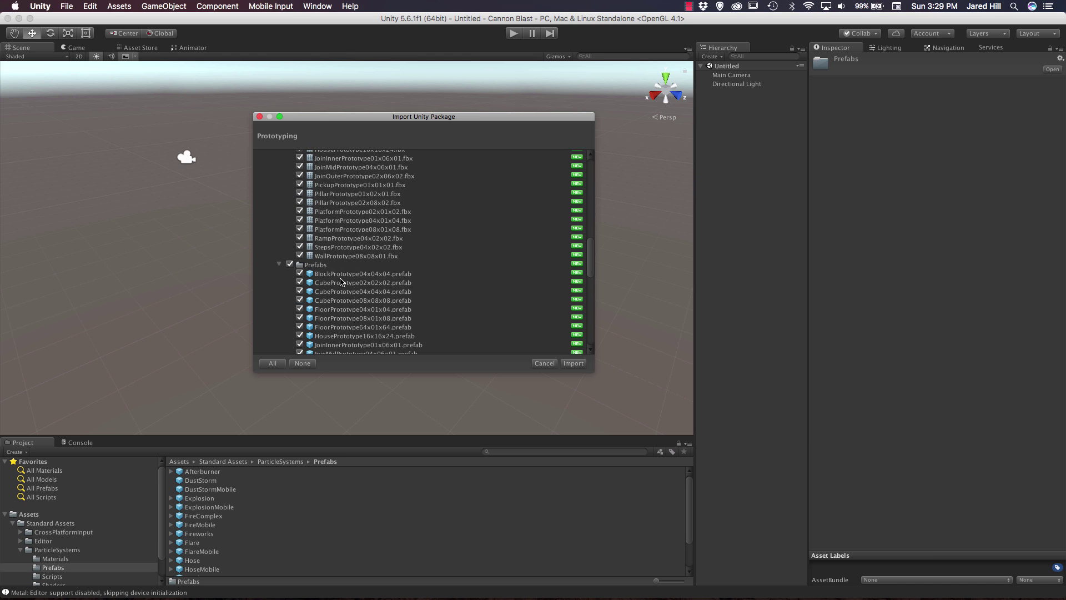
pyautogui.scroll(-2, 341, 281)
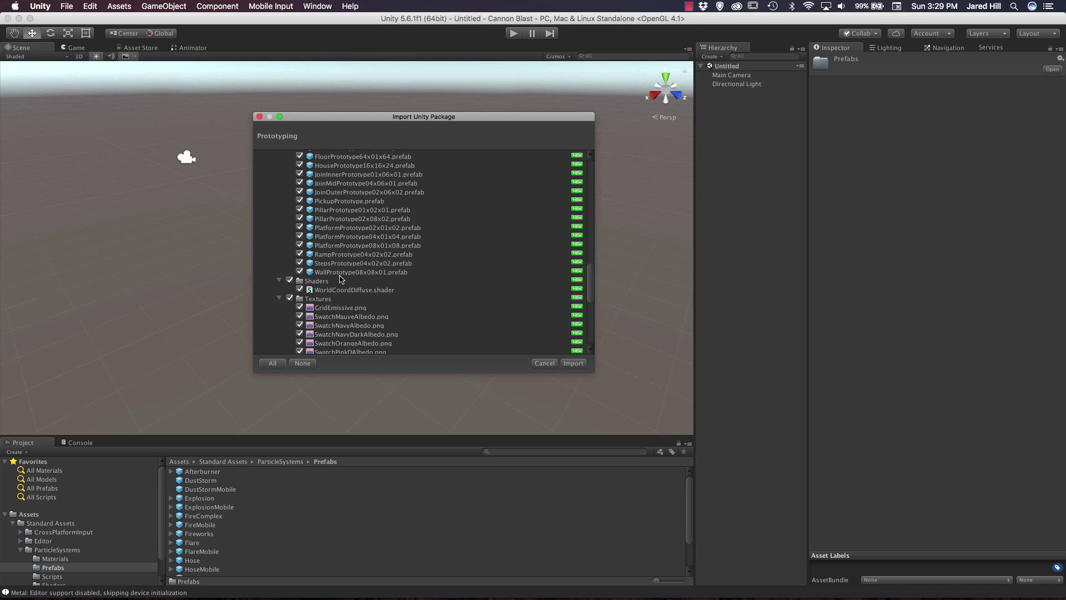
pyautogui.scroll(-4, 341, 280)
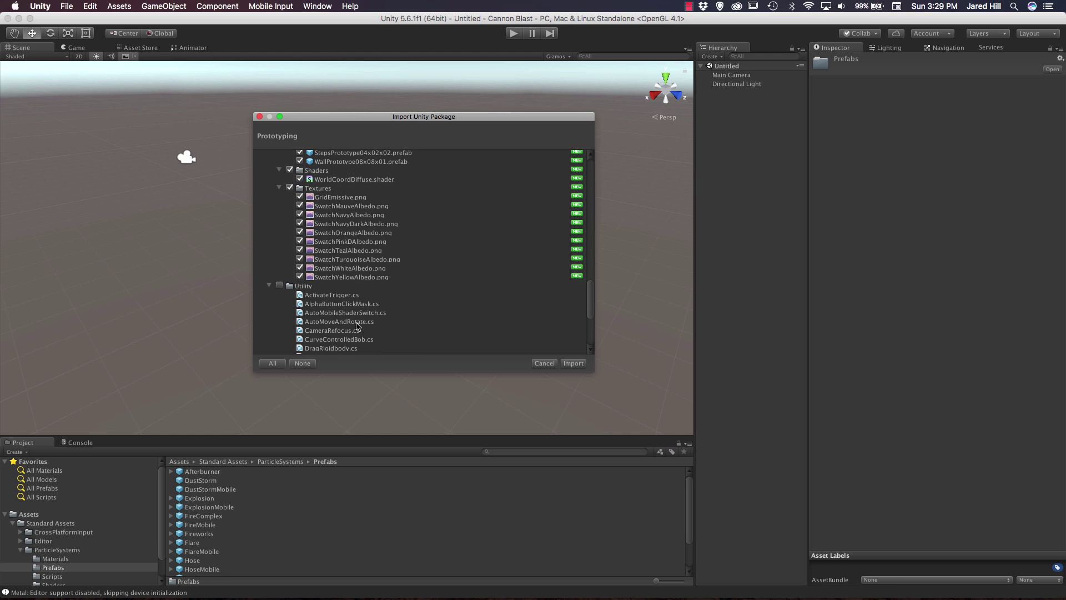
pyautogui.click(574, 364)
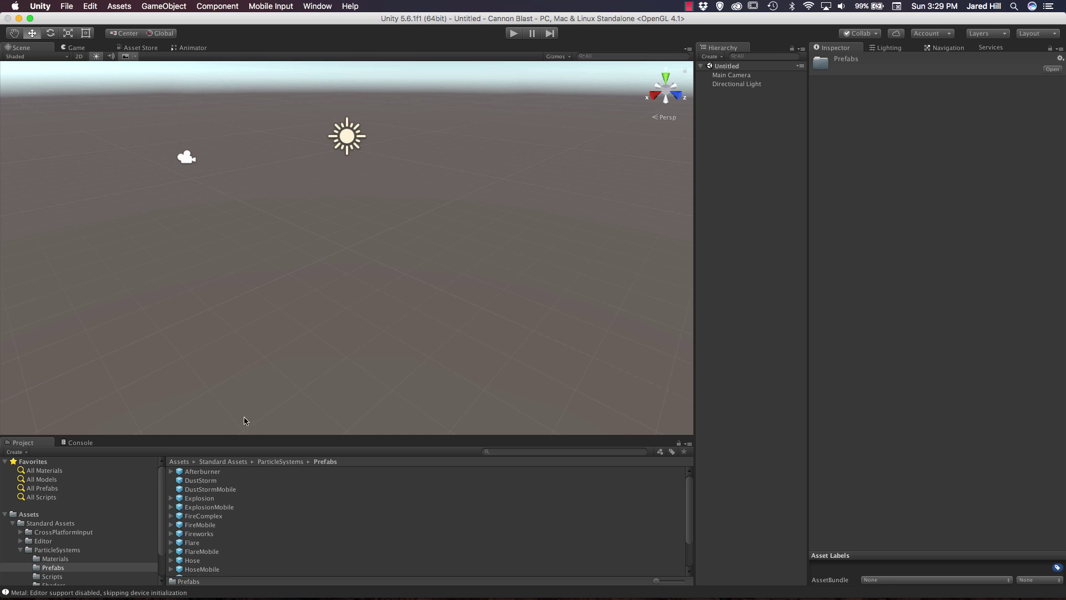
# Open the Prefabs folder of the Prototyping assets, select BlockPrototype04x04x04 and enlarge its preview.
pyautogui.click(20, 550)
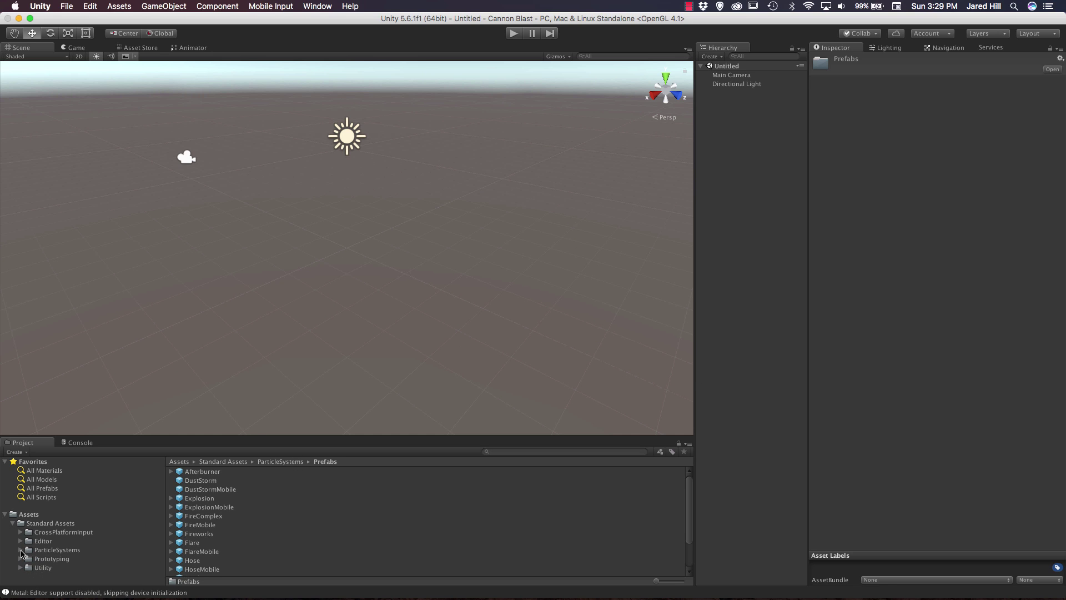
pyautogui.click(43, 559)
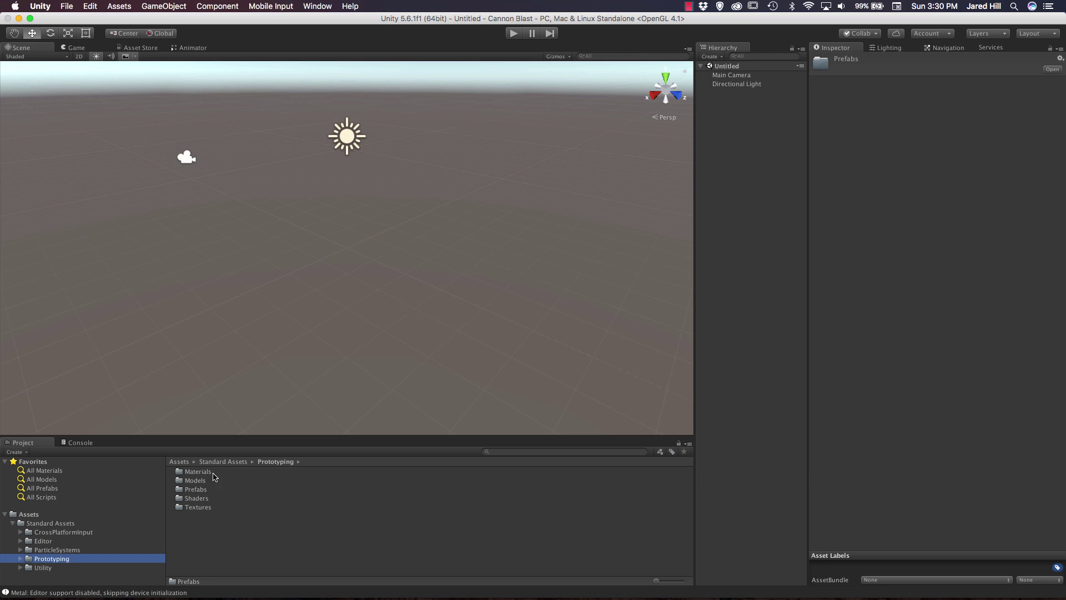
pyautogui.doubleClick(195, 490)
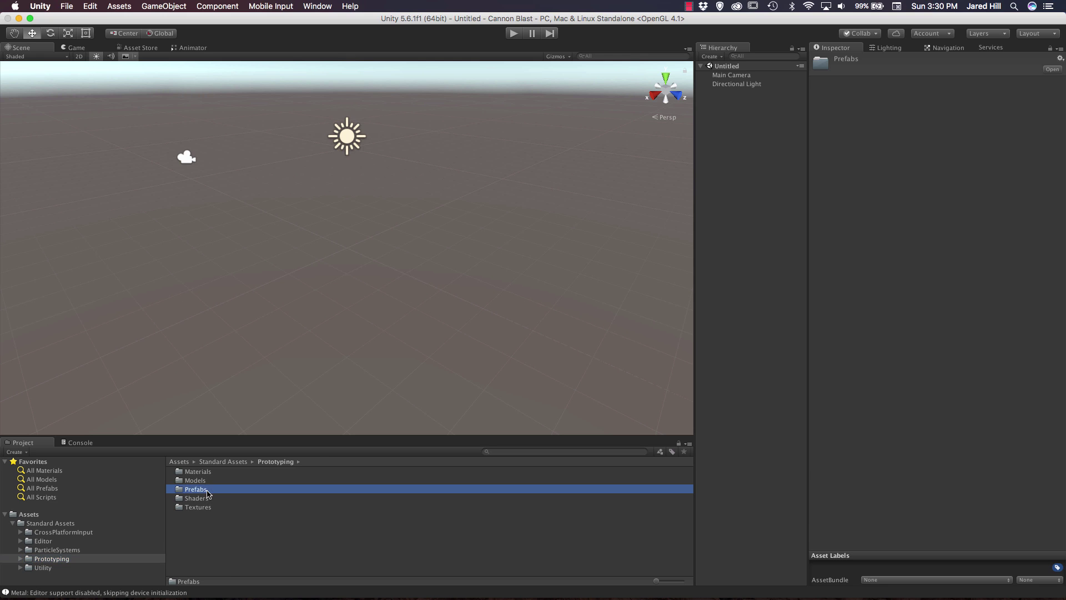
pyautogui.click(223, 471)
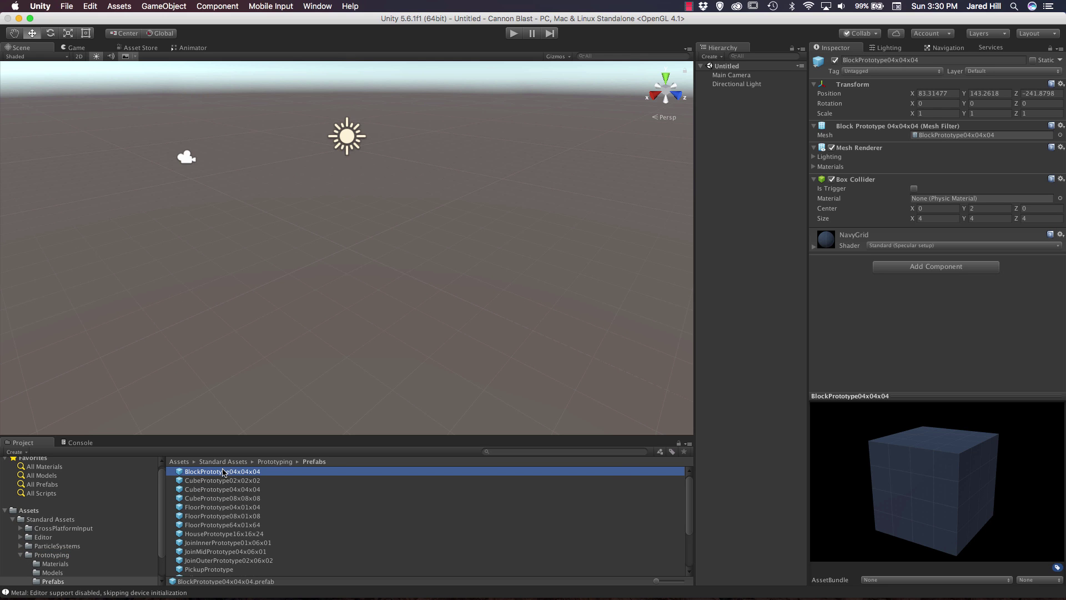
pyautogui.moveTo(908, 396); pyautogui.dragTo(887, 291)
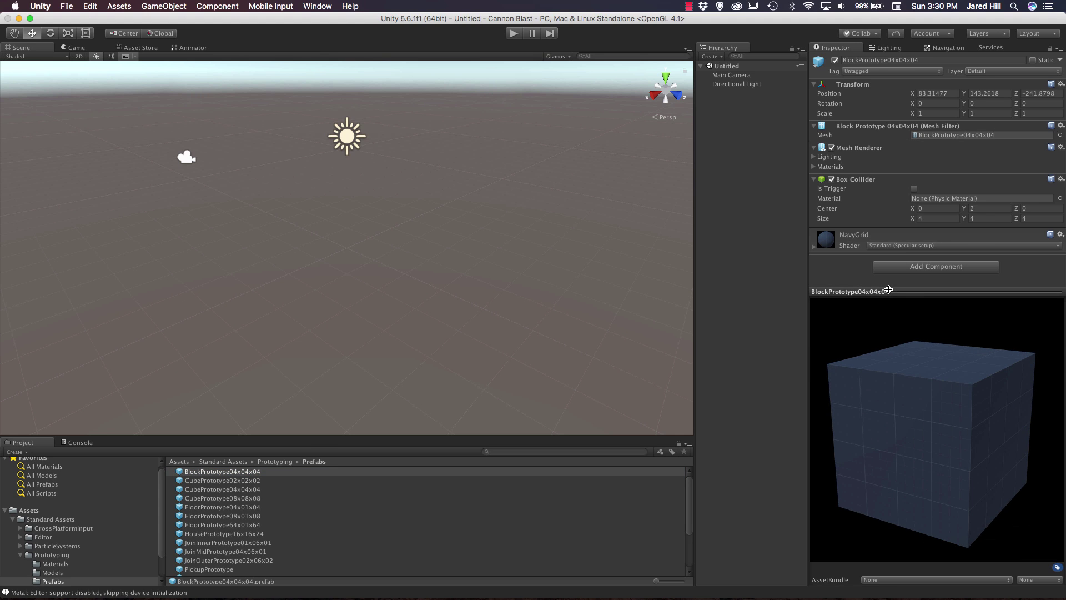
# Preview the Prototyping prefabs one after another, from the blocks and floors to the pillars, ramp and steps.
pyautogui.click(343, 472)
pyautogui.press('Return')
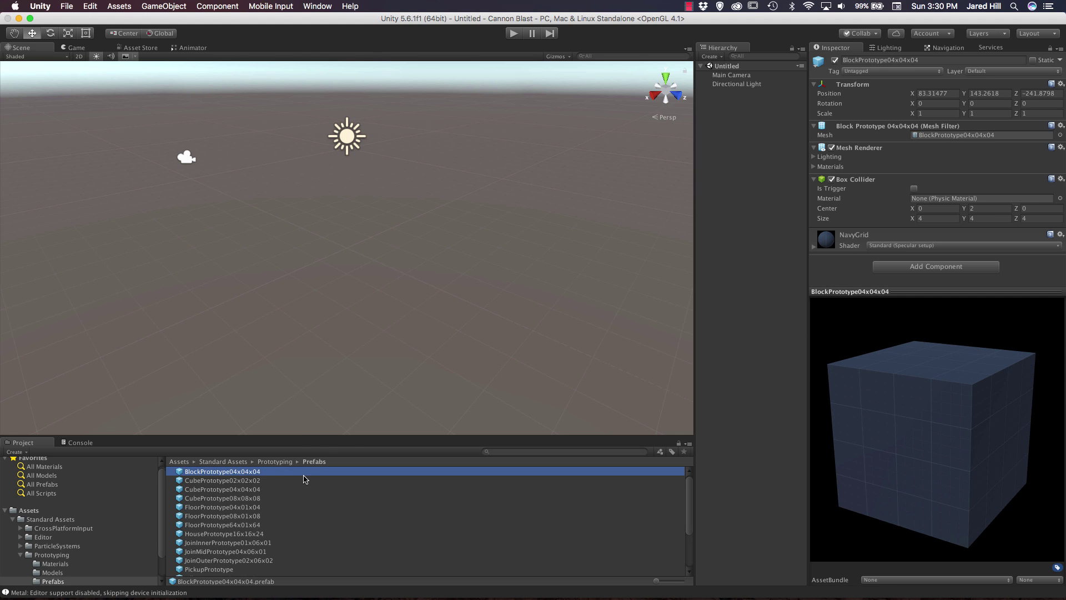
pyautogui.press('Down')
pyautogui.press('Down')
pyautogui.press('Down')
pyautogui.press('Down')
pyautogui.press('Down')
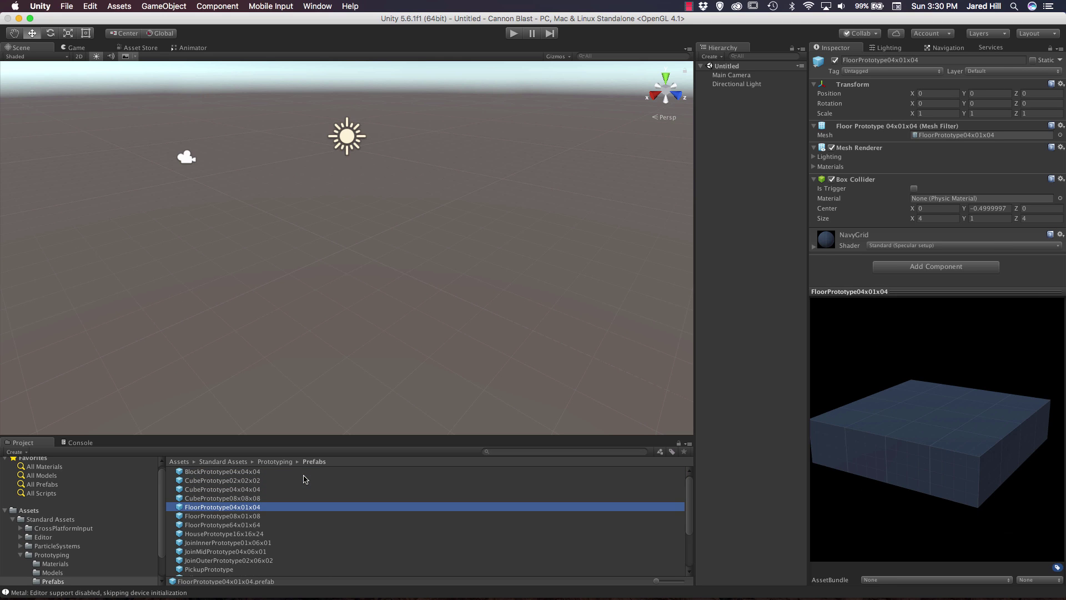
pyautogui.press('Down')
pyautogui.press('Down')
pyautogui.press('Down')
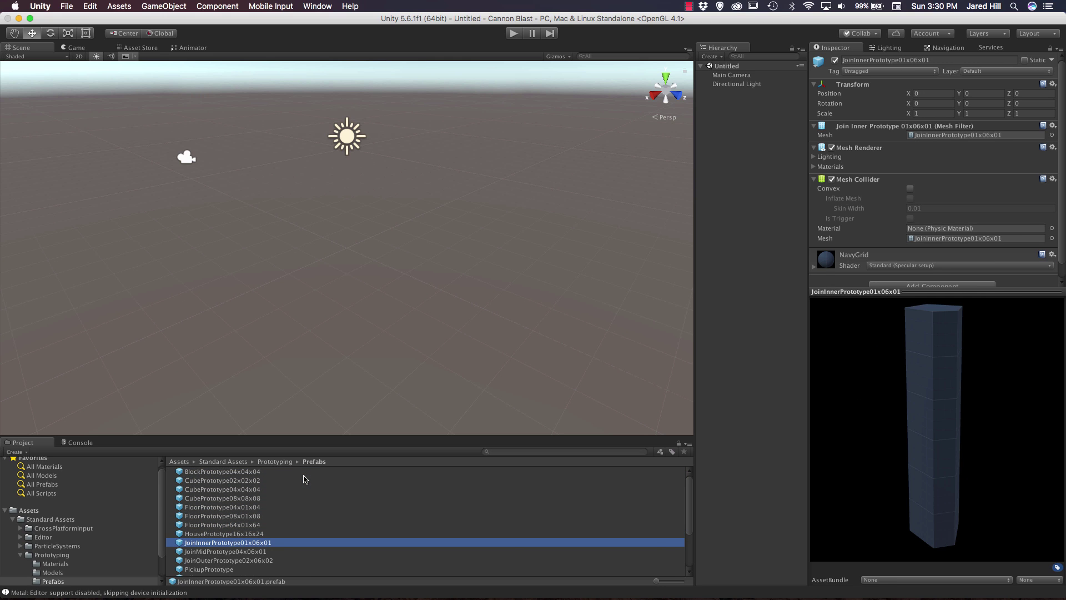
pyautogui.press('Down')
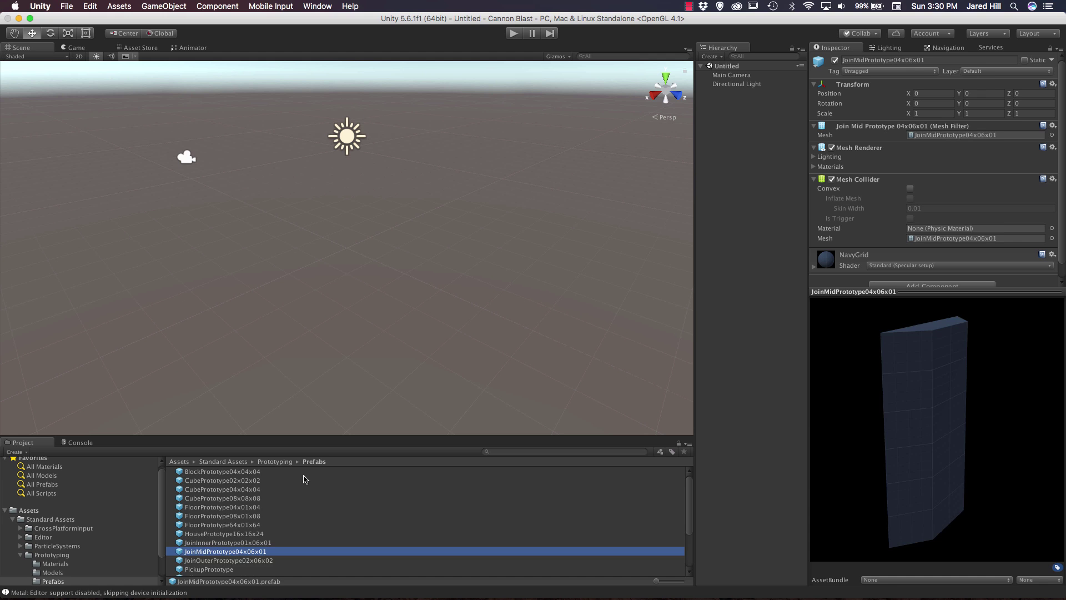
pyautogui.press('Down')
pyautogui.press('Down')
pyautogui.press('Down')
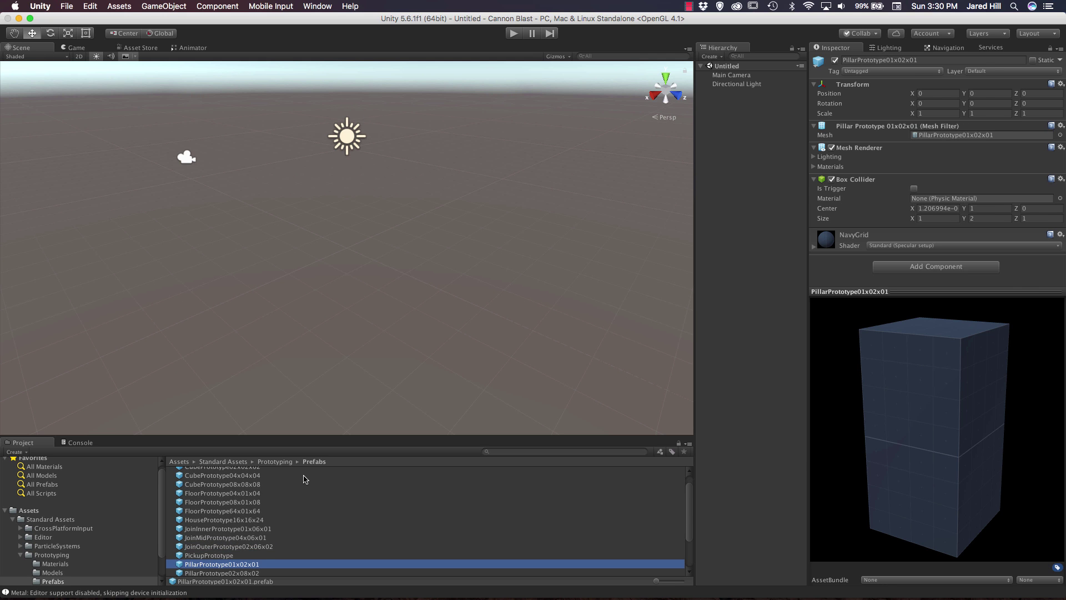
pyautogui.press('Down')
pyautogui.press('Down')
pyautogui.press('Down')
pyautogui.press('Down')
pyautogui.press('Down')
pyautogui.press('Down')
pyautogui.press('Down')
pyautogui.press('Up')
pyautogui.press('Up')
pyautogui.press('Up')
pyautogui.press('Up')
pyautogui.press('Up')
pyautogui.press('Up')
pyautogui.press('Up')
pyautogui.press('Up')
pyautogui.press('Up')
pyautogui.press('Up')
pyautogui.press('Up')
pyautogui.press('Up')
pyautogui.press('Up')
pyautogui.press('Up')
pyautogui.press('Up')
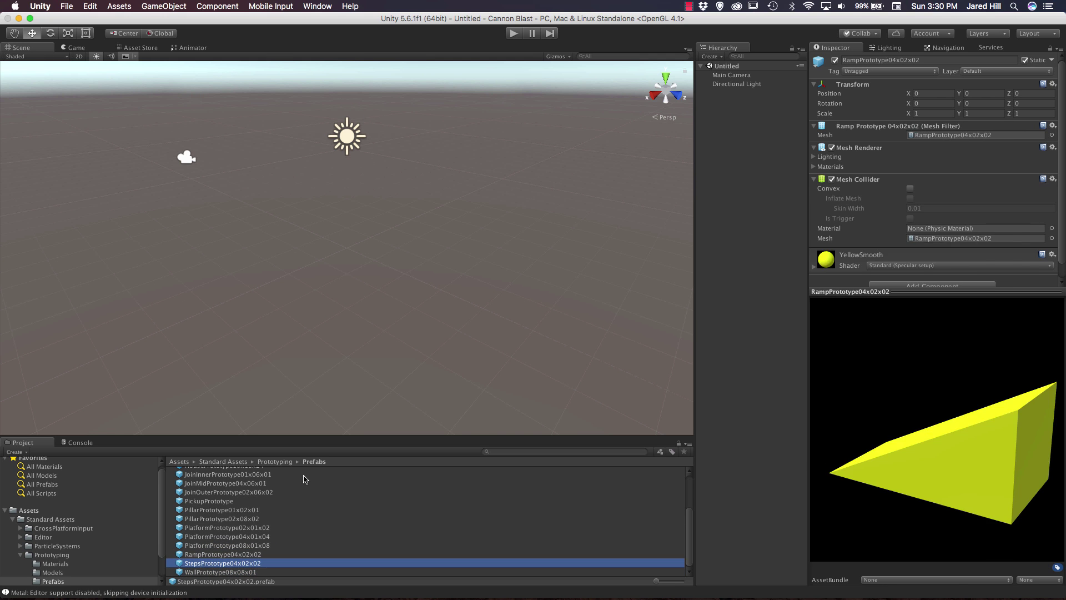
pyautogui.press('Up')
pyautogui.press('Up')
pyautogui.press('Up')
pyautogui.press('Up')
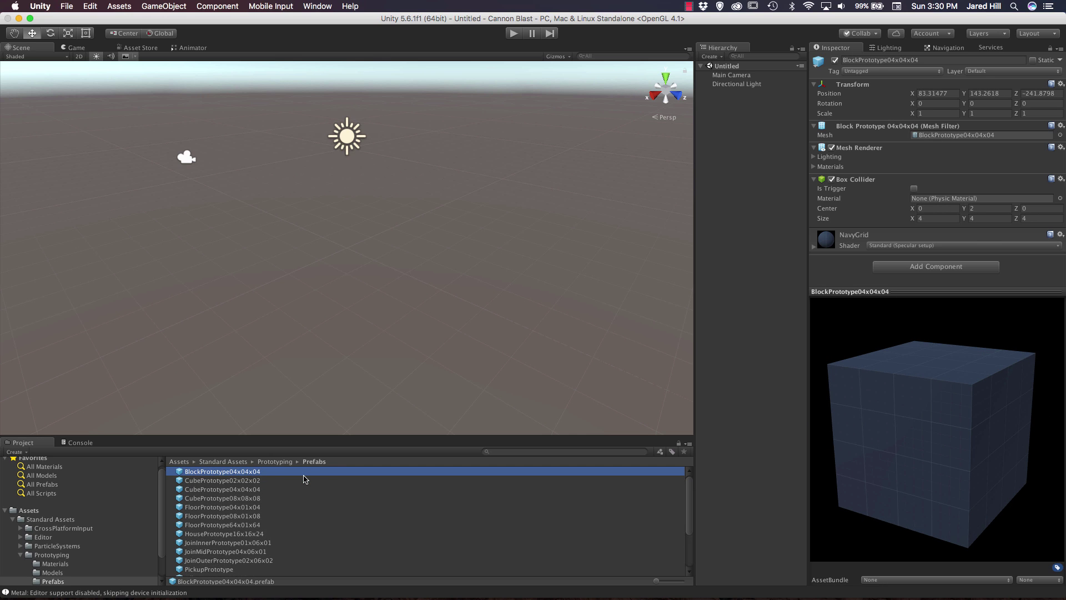
# Compare the cube and floor prefabs and place FloorPrototype08x01x08 in the scene.
pyautogui.click(256, 482)
pyautogui.click(257, 490)
pyautogui.click(256, 499)
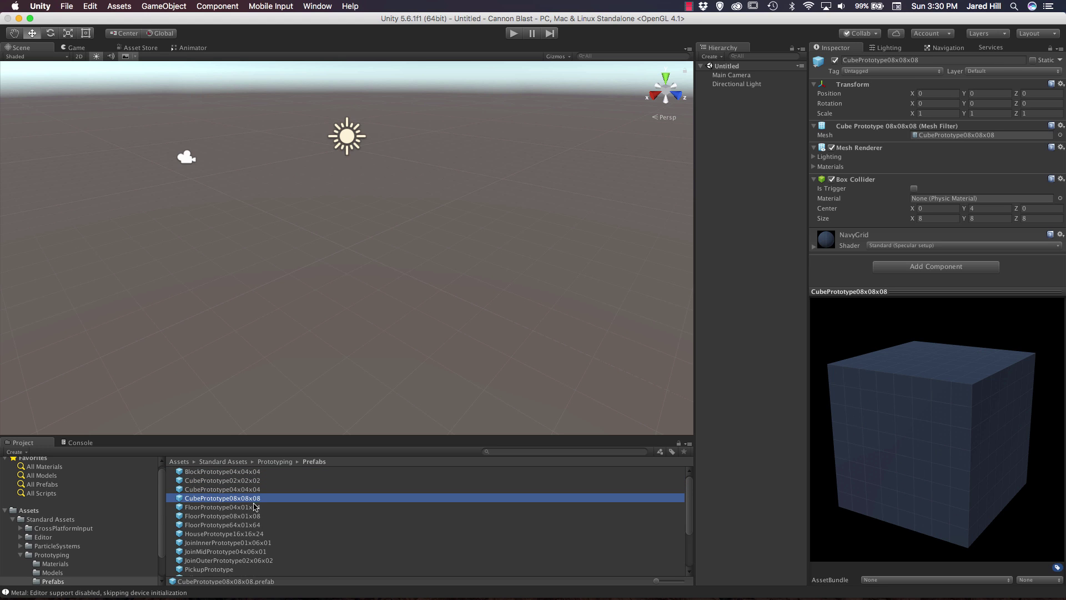
pyautogui.click(255, 508)
pyautogui.click(254, 517)
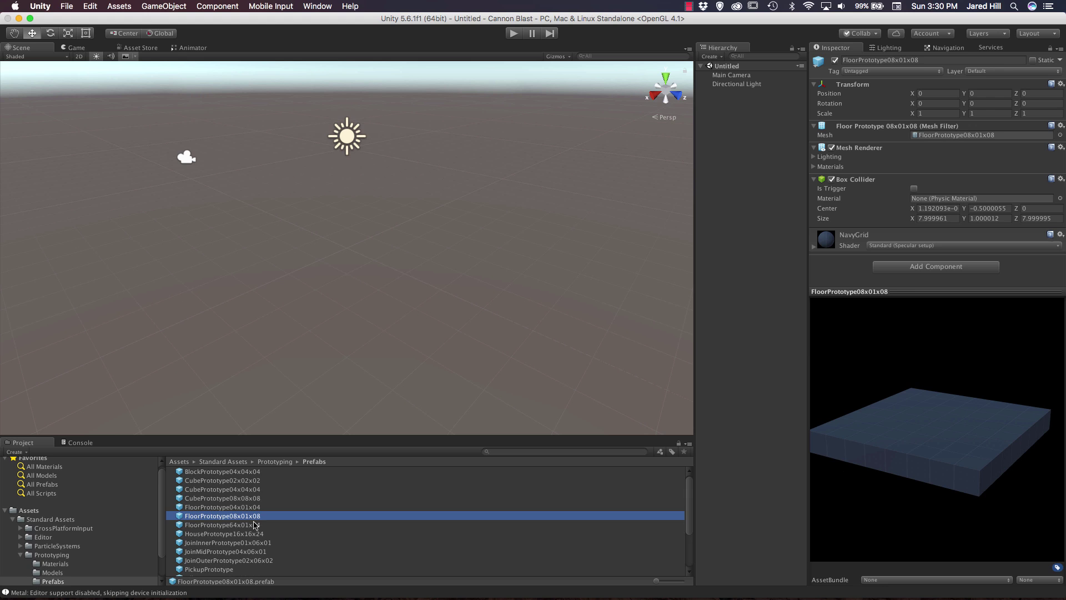
pyautogui.click(256, 525)
pyautogui.click(256, 518)
pyautogui.moveTo(250, 520); pyautogui.dragTo(269, 244)
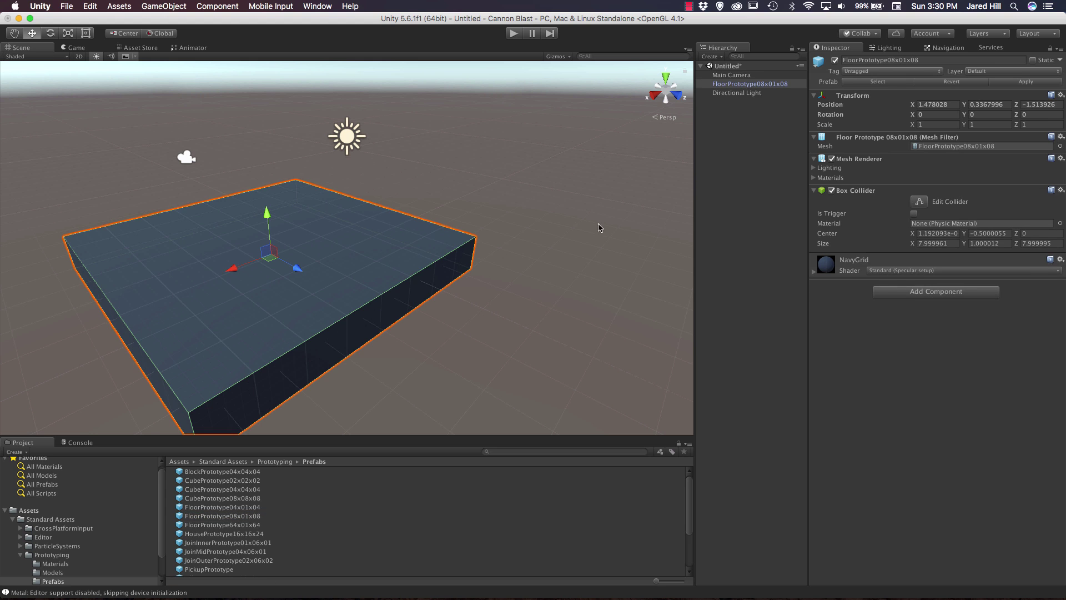
# Set the floor's position to 0 on X, Y and Z.
pyautogui.click(938, 106)
pyautogui.write('0')
pyautogui.press('Tab')
pyautogui.write('0')
pyautogui.press('Tab')
pyautogui.write('0')
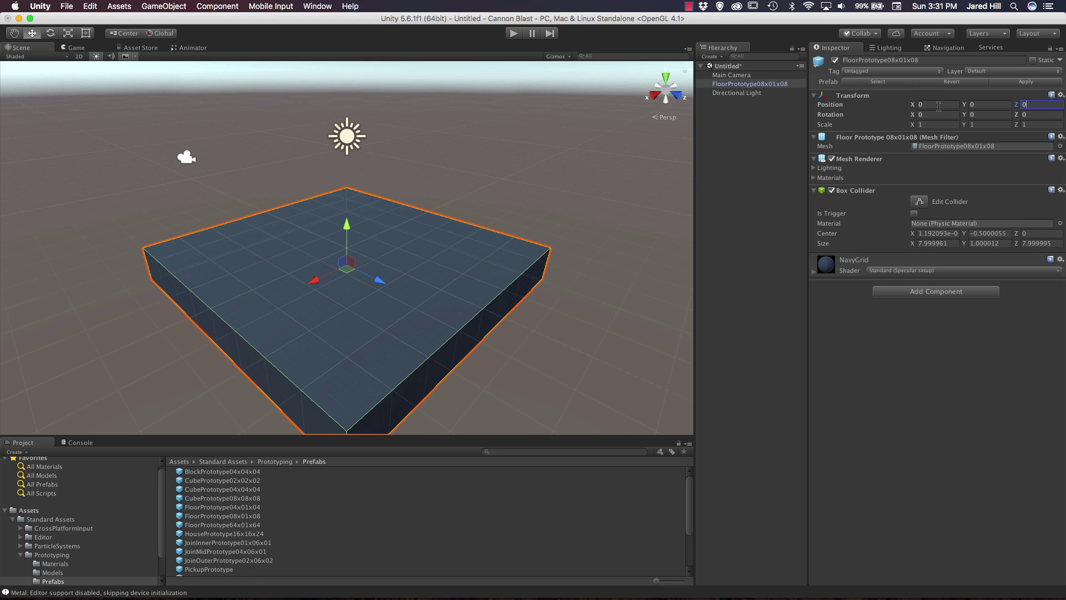
# Set the floor's X scale to 2.
pyautogui.moveTo(429, 300); pyautogui.dragTo(572, 243, button='middle')
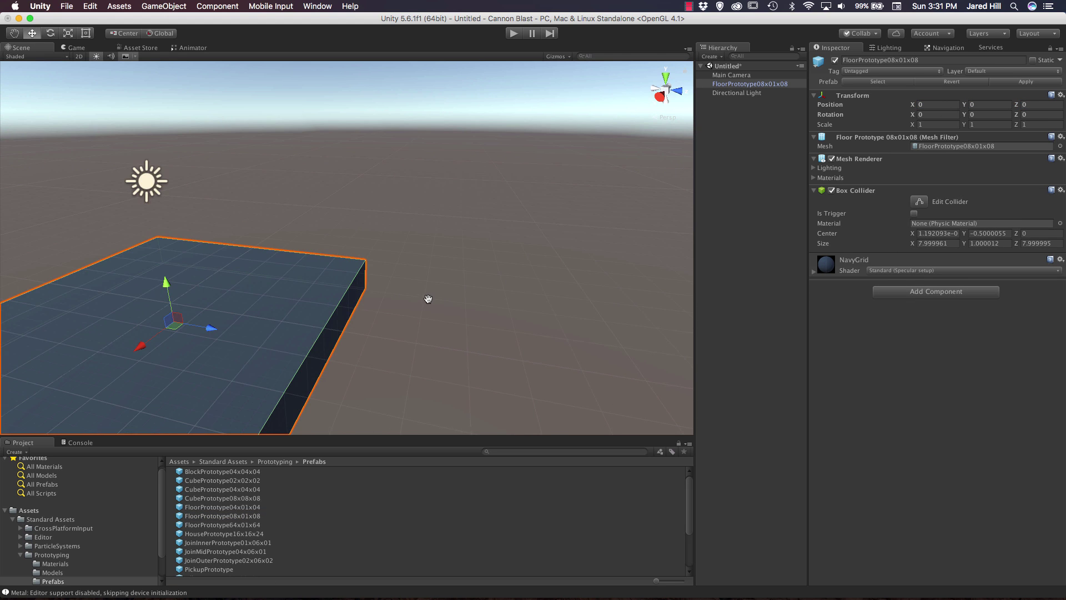
pyautogui.keyDown('alt'); pyautogui.moveTo(573, 242); pyautogui.dragTo(310, 297); pyautogui.keyUp('alt')
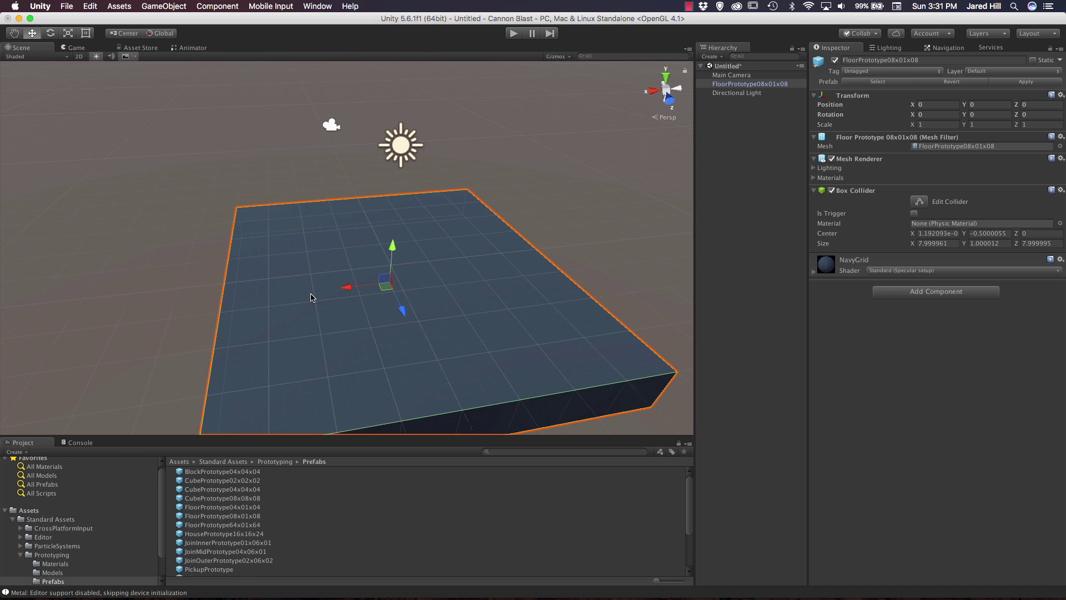
pyautogui.click(932, 125)
pyautogui.moveTo(313, 232); pyautogui.dragTo(531, 236, button='right')
pyautogui.moveTo(322, 250); pyautogui.dragTo(478, 234, button='middle')
pyautogui.keyDown('alt'); pyautogui.moveTo(176, 222); pyautogui.dragTo(378, 276); pyautogui.keyUp('alt')
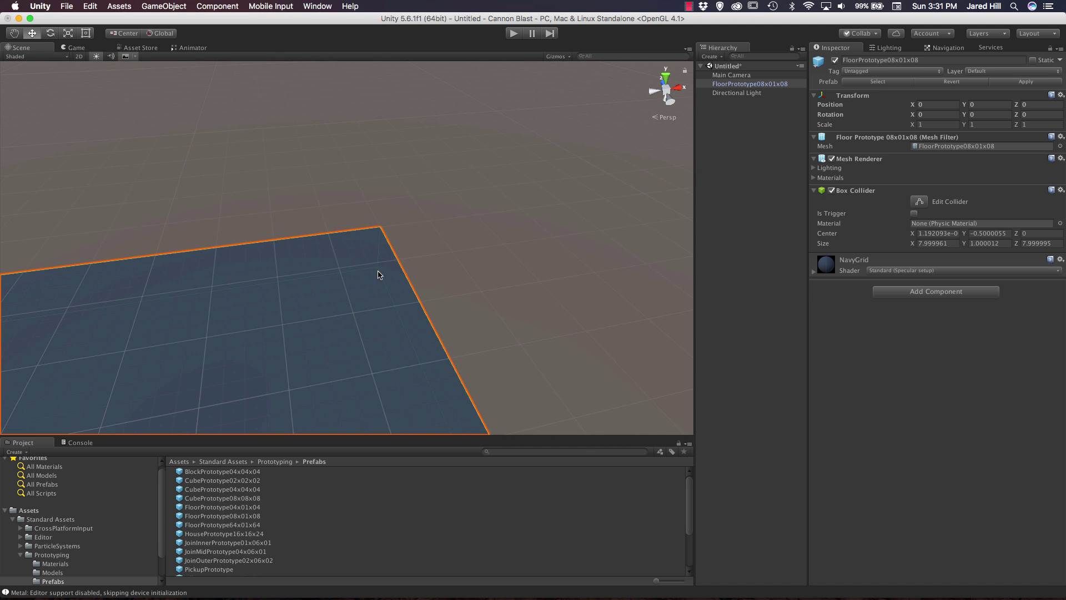
pyautogui.press('f')
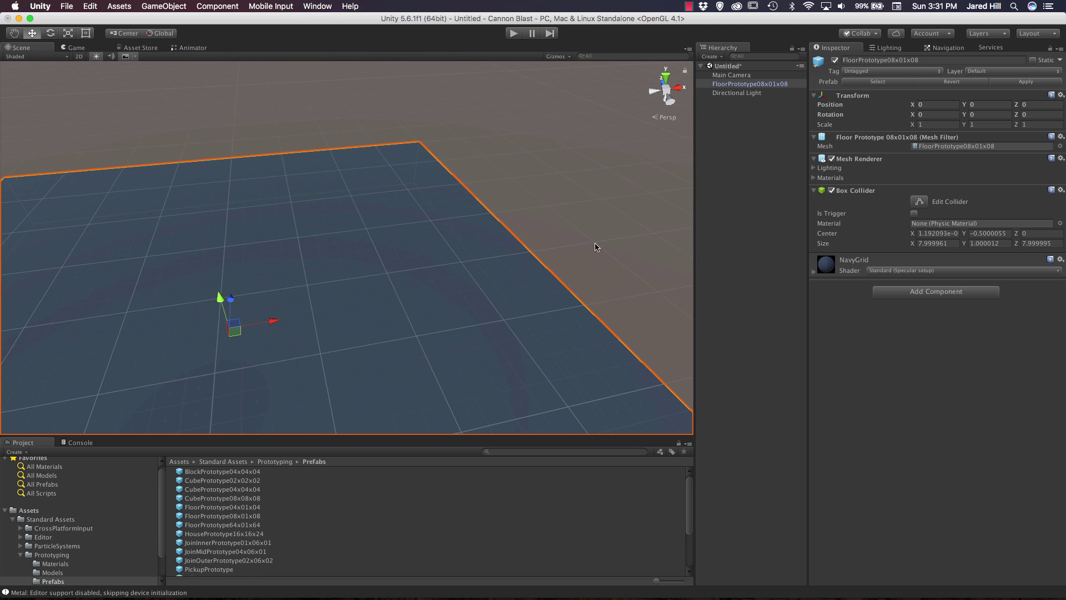
pyautogui.click(919, 125)
pyautogui.write('2')
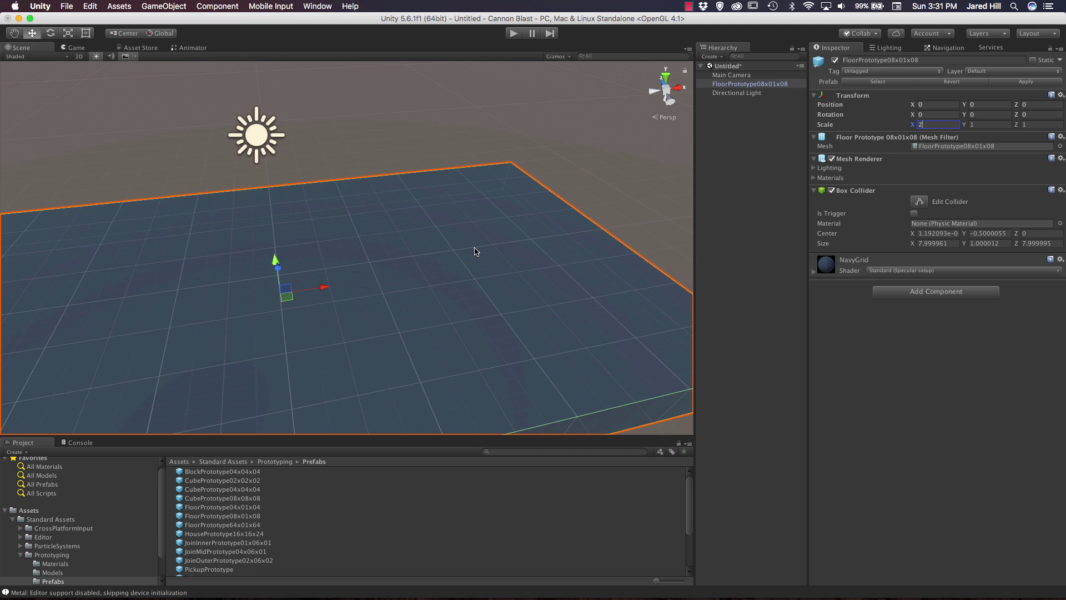
pyautogui.scroll(-3, 474, 252)
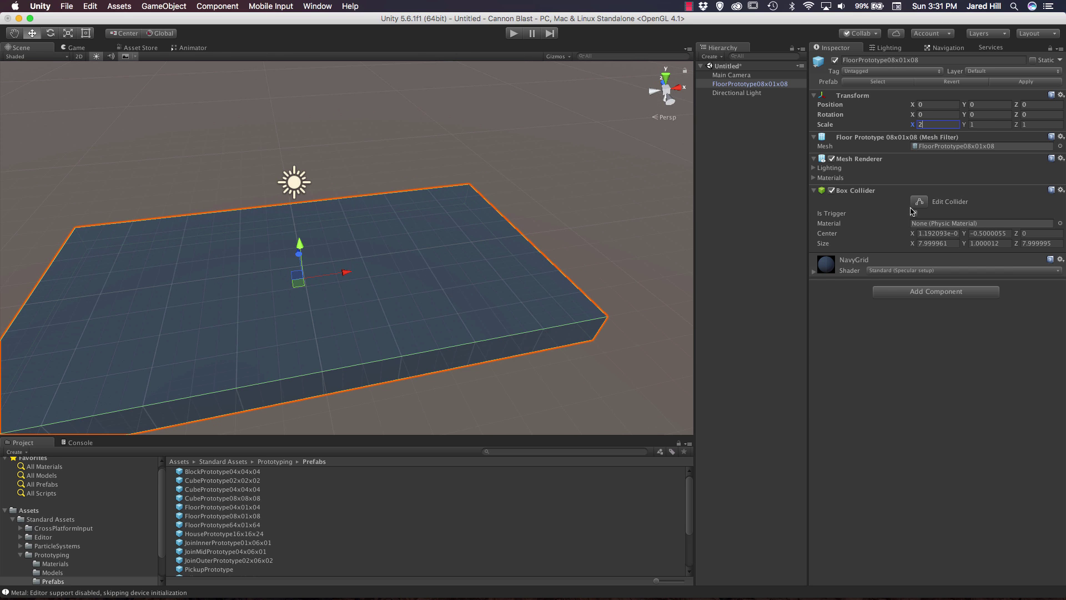
# Collapse the floor's Mesh Filter component and set its Z scale to 4.
pyautogui.click(997, 134)
pyautogui.click(997, 126)
pyautogui.click(1034, 122)
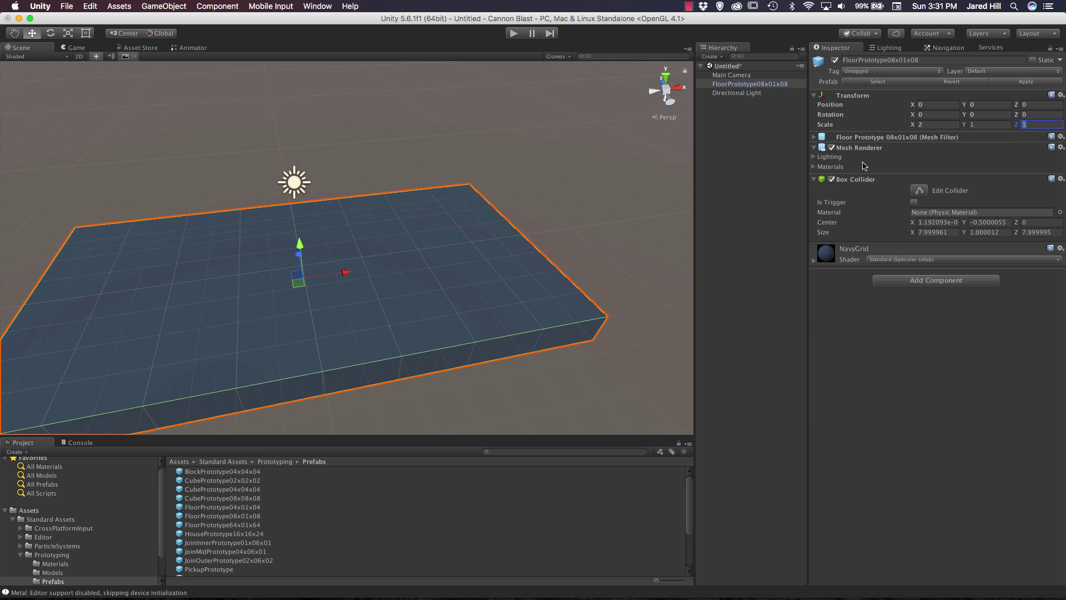
pyautogui.write('4')
# Set the floor's Z scale to 10.
pyautogui.keyDown('alt'); pyautogui.moveTo(301, 248); pyautogui.dragTo(530, 265); pyautogui.keyUp('alt')
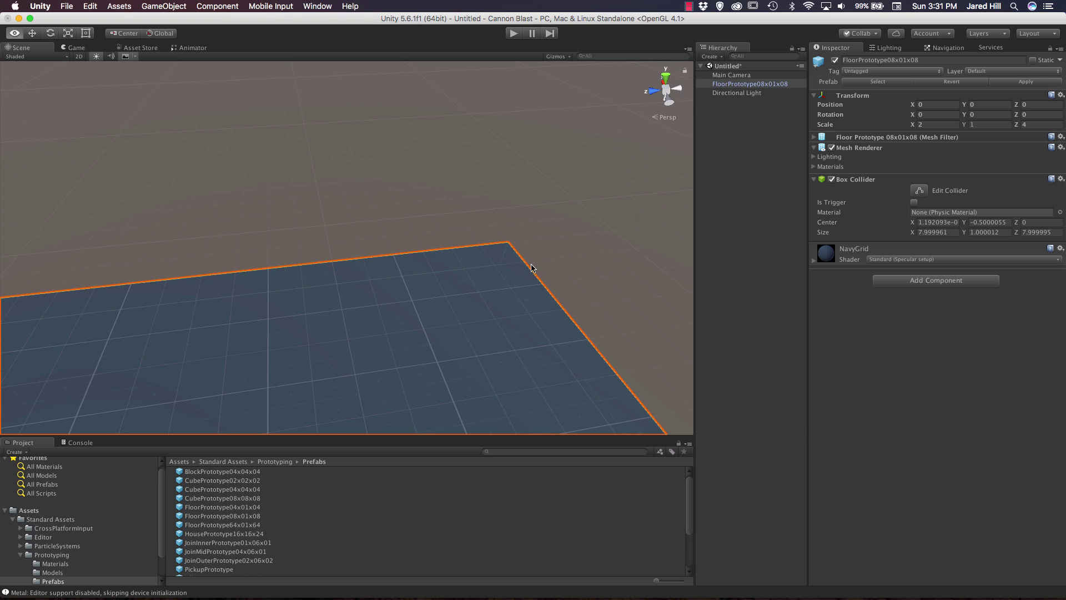
pyautogui.moveTo(359, 331); pyautogui.dragTo(537, 299, button='middle')
pyautogui.scroll(-6, 536, 299)
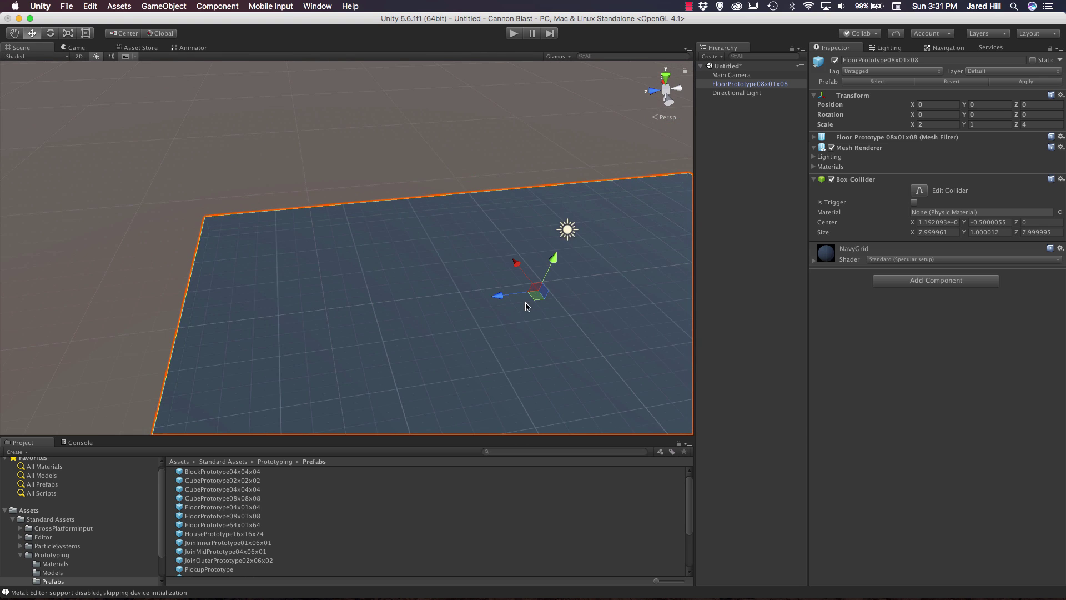
pyautogui.moveTo(395, 314); pyautogui.dragTo(449, 293, button='right')
pyautogui.click(1032, 126)
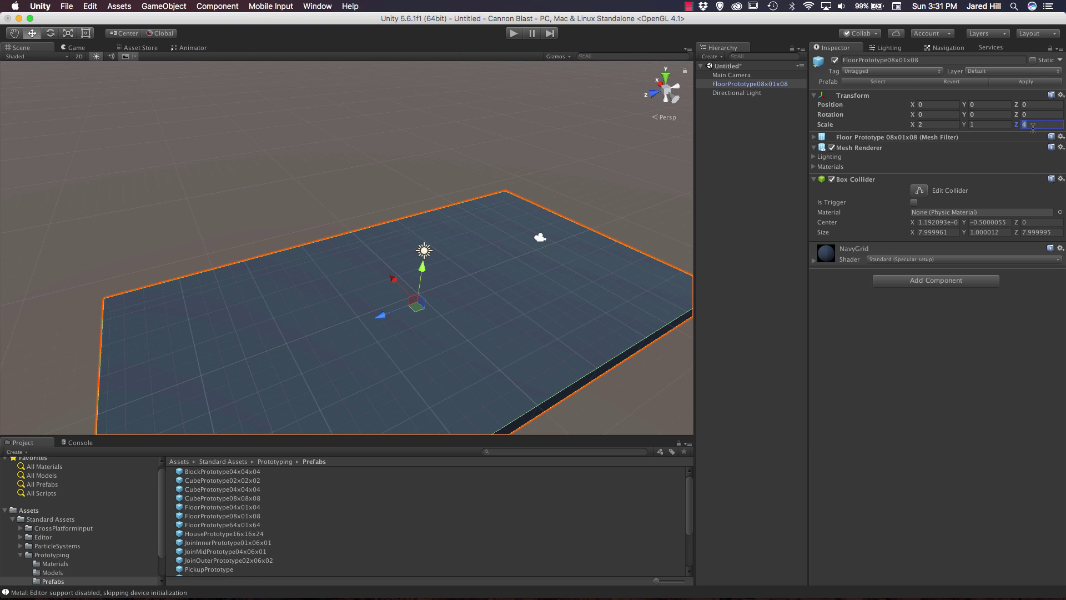
pyautogui.write('10')
pyautogui.scroll(-5, 661, 232)
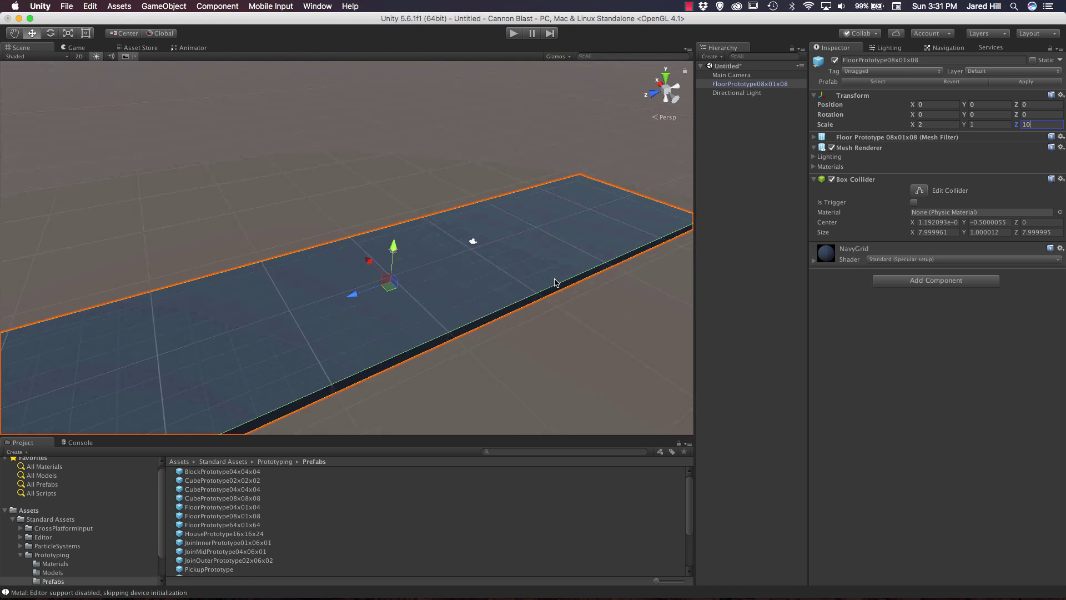
pyautogui.keyDown('alt'); pyautogui.moveTo(518, 281); pyautogui.dragTo(540, 267); pyautogui.keyUp('alt')
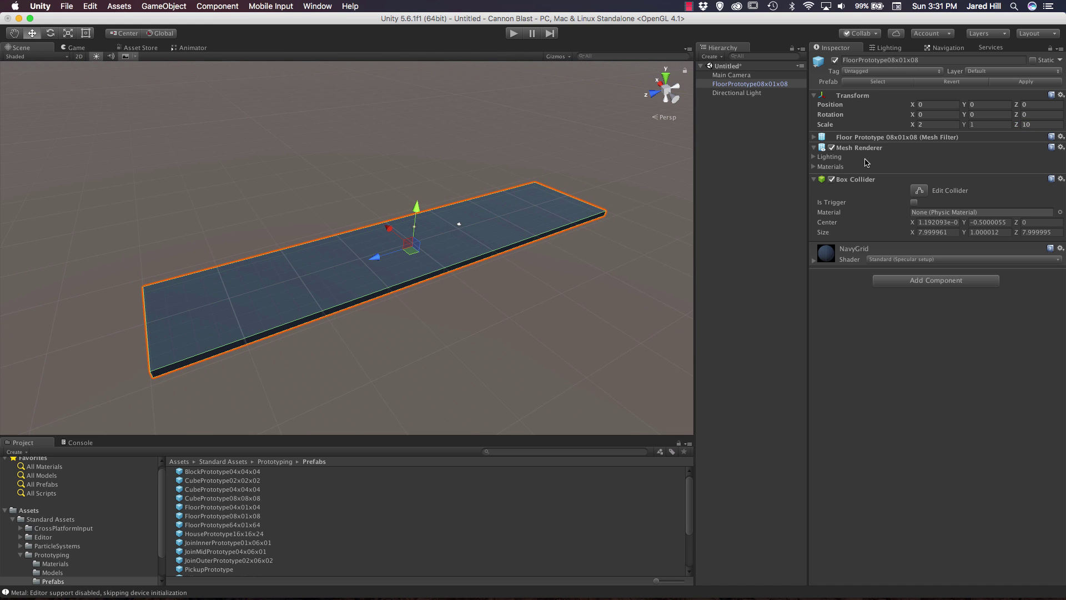
# Set the floor's Z position to 10.
pyautogui.click(1029, 106)
pyautogui.write('7')
pyautogui.write('10')
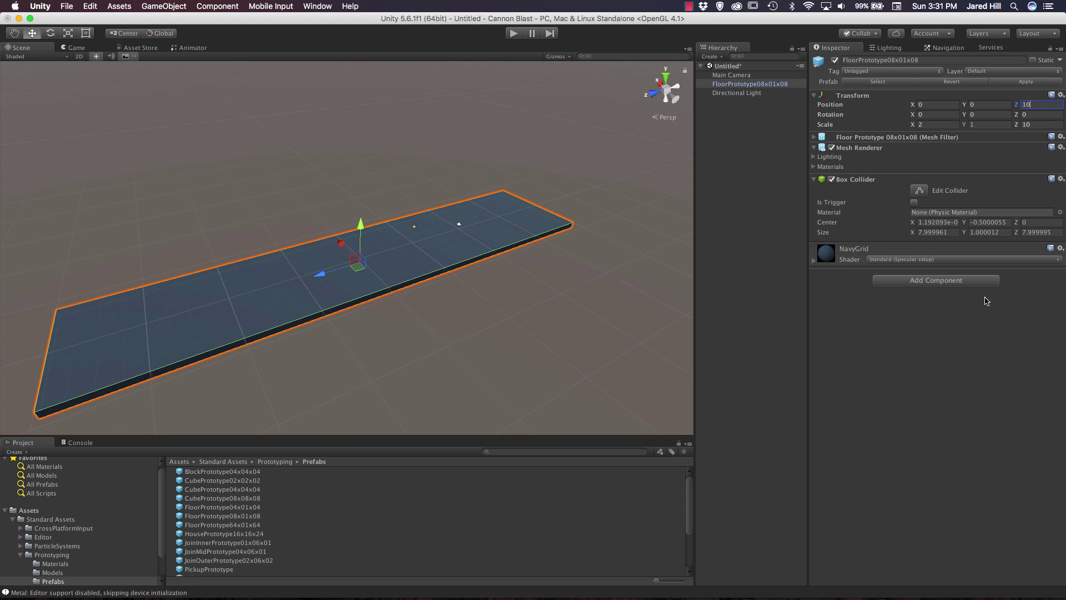
pyautogui.click(979, 312)
# Examine the lengthened floor and preview the cube and floor prototype prefabs for a suitable wall piece.
pyautogui.moveTo(475, 213); pyautogui.dragTo(391, 185, button='right')
pyautogui.moveTo(391, 185); pyautogui.dragTo(384, 219, button='middle')
pyautogui.moveTo(378, 283); pyautogui.dragTo(402, 289, button='right')
pyautogui.moveTo(402, 289); pyautogui.dragTo(565, 239, button='middle')
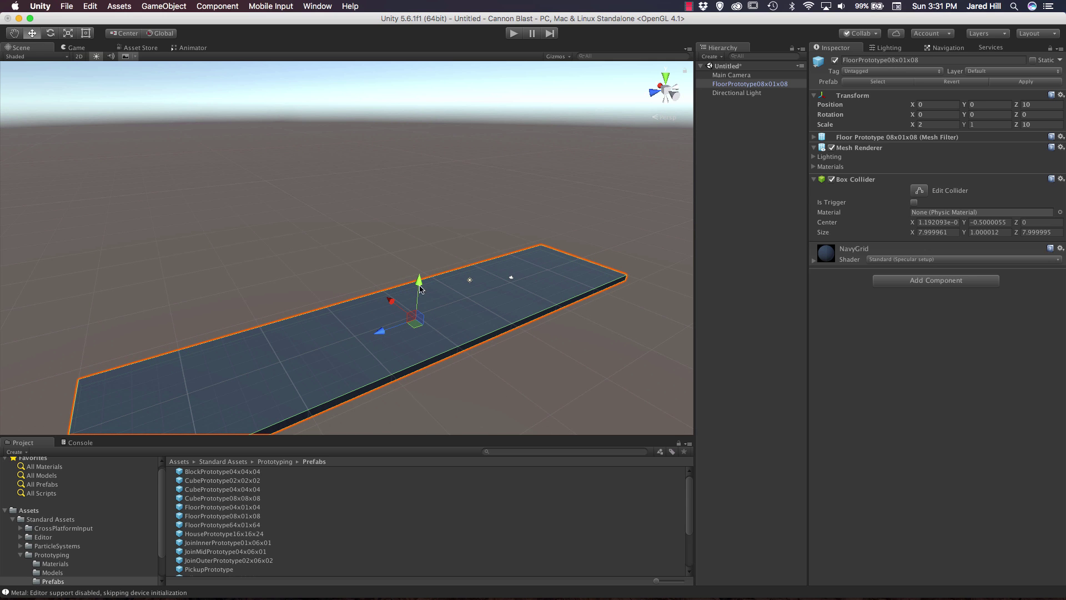
pyautogui.keyDown('alt'); pyautogui.moveTo(344, 298); pyautogui.dragTo(544, 258); pyautogui.keyUp('alt')
pyautogui.moveTo(336, 265); pyautogui.dragTo(414, 261, button='middle')
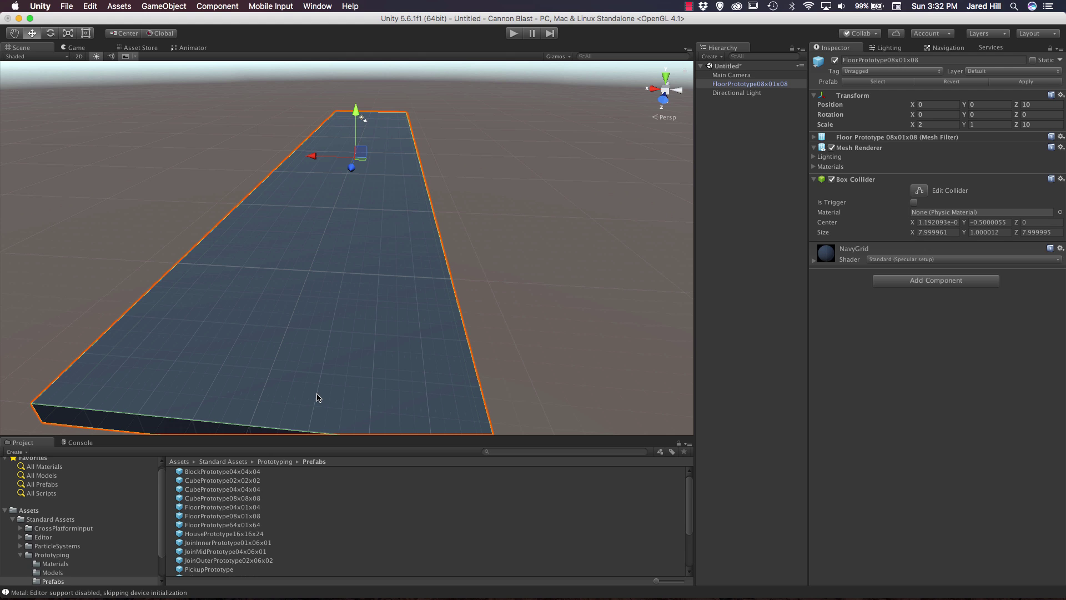
pyautogui.click(296, 472)
pyautogui.click(291, 481)
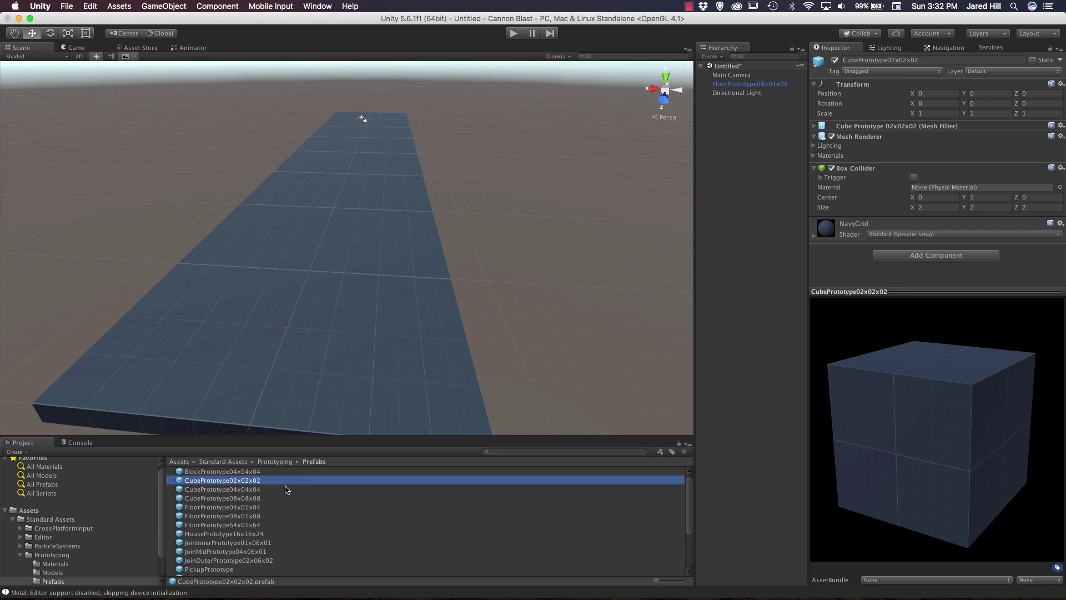
pyautogui.click(287, 489)
pyautogui.click(283, 498)
pyautogui.click(280, 507)
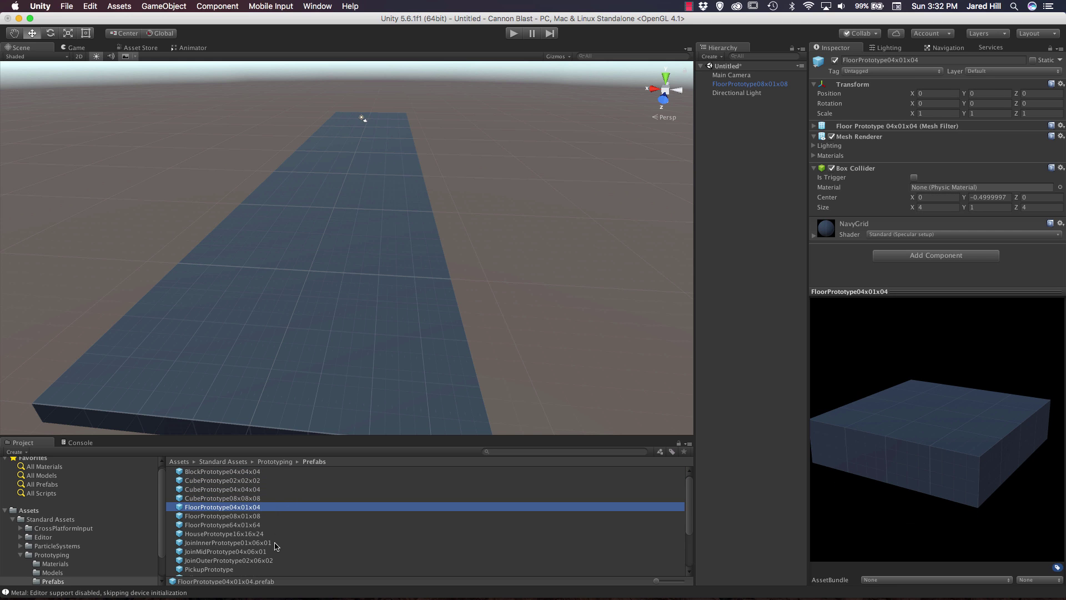
# Find the WallPrototype08x08x01 prefab and place it on the floor near its near end.
pyautogui.scroll(-5, 276, 547)
pyautogui.click(271, 512)
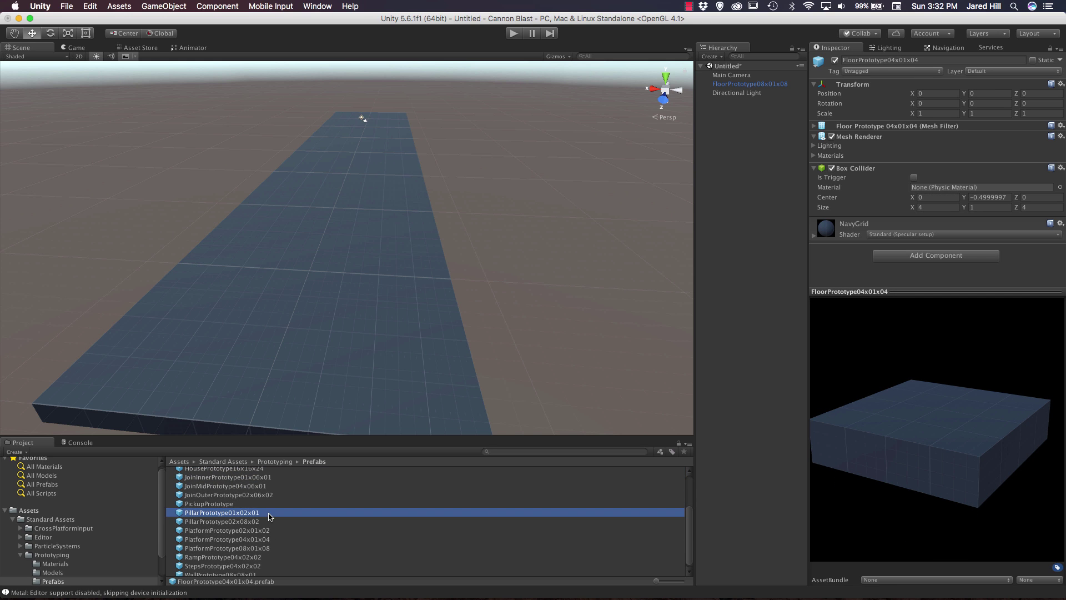
pyautogui.click(263, 572)
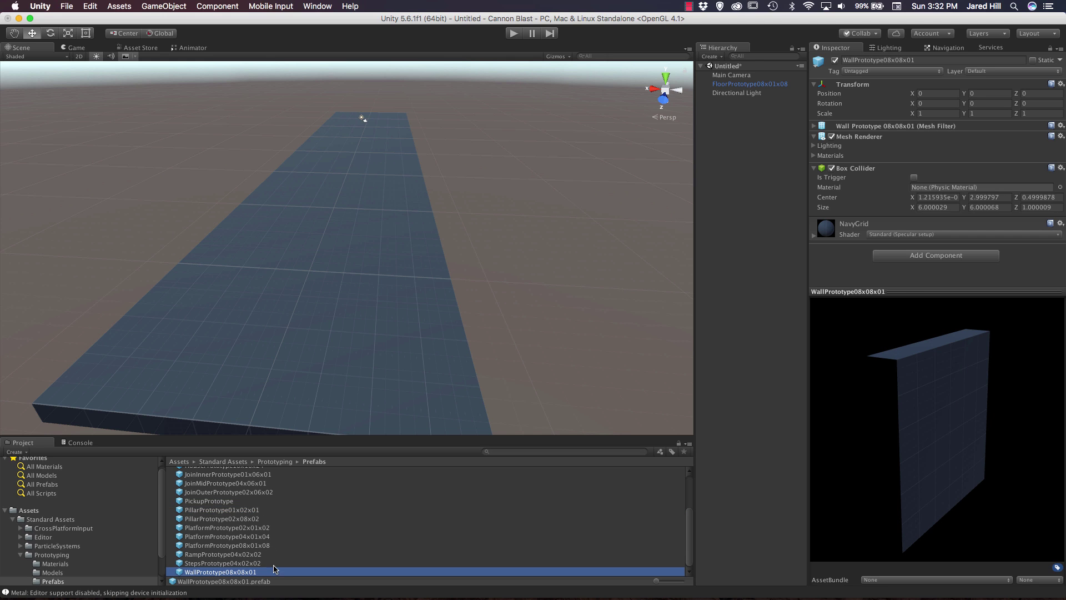
pyautogui.moveTo(272, 570); pyautogui.dragTo(485, 302)
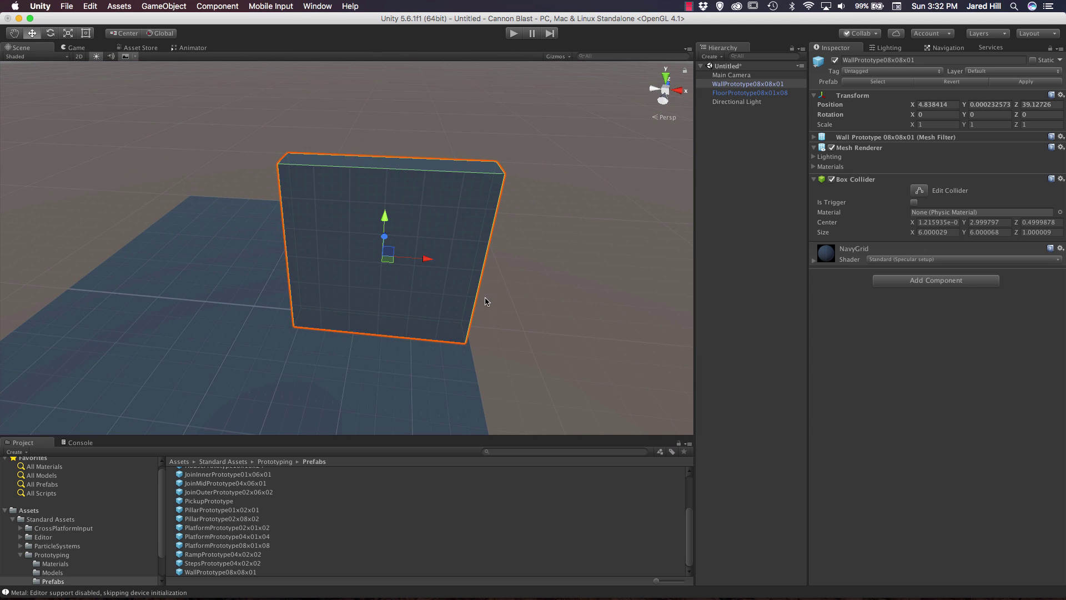
# Set the wall's Y rotation to 90.
pyautogui.click(987, 104)
pyautogui.click(981, 115)
pyautogui.write('90')
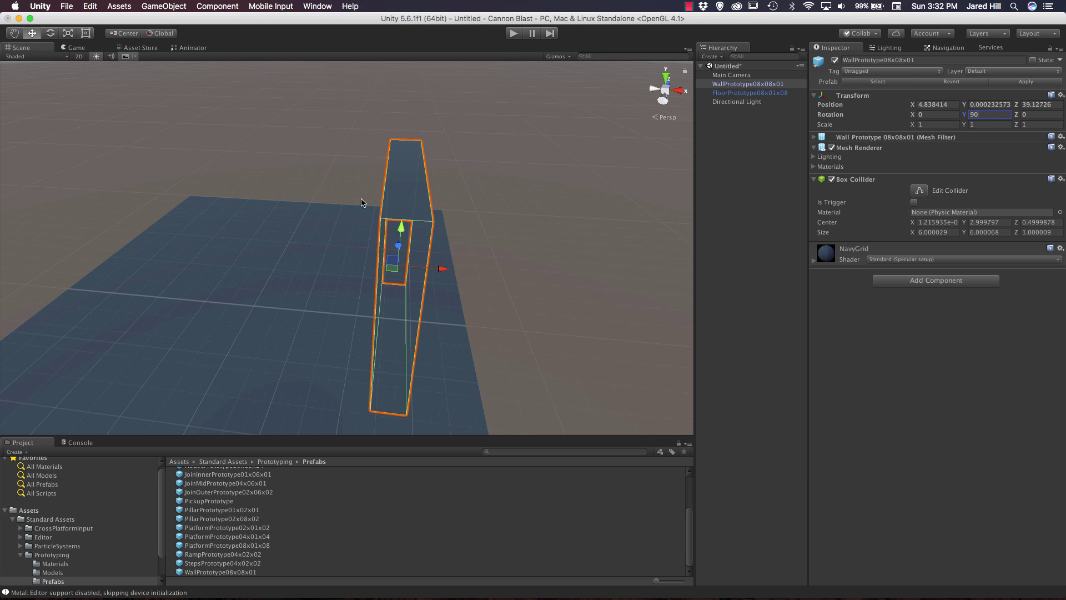
# Move the wall to the floor's long edge, at X 6.99 and about Z 39.
pyautogui.keyDown('alt'); pyautogui.moveTo(361, 203); pyautogui.dragTo(183, 261); pyautogui.keyUp('alt')
pyautogui.keyDown('alt'); pyautogui.moveTo(317, 264); pyautogui.dragTo(295, 261); pyautogui.keyUp('alt')
pyautogui.moveTo(273, 138); pyautogui.dragTo(398, 167)
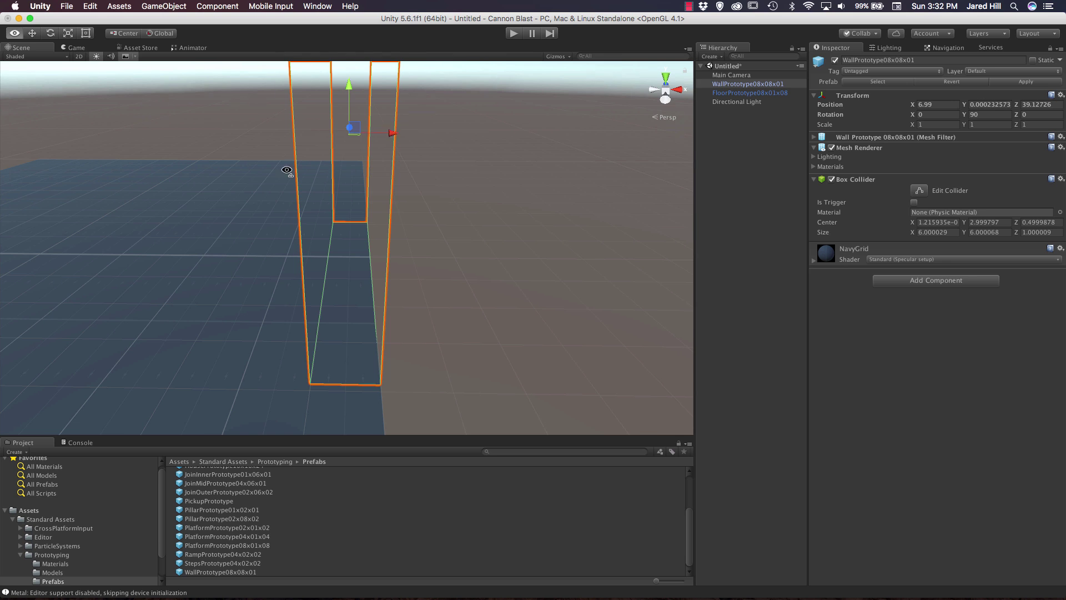
pyautogui.keyDown('alt'); pyautogui.moveTo(289, 166); pyautogui.dragTo(365, 200); pyautogui.keyUp('alt')
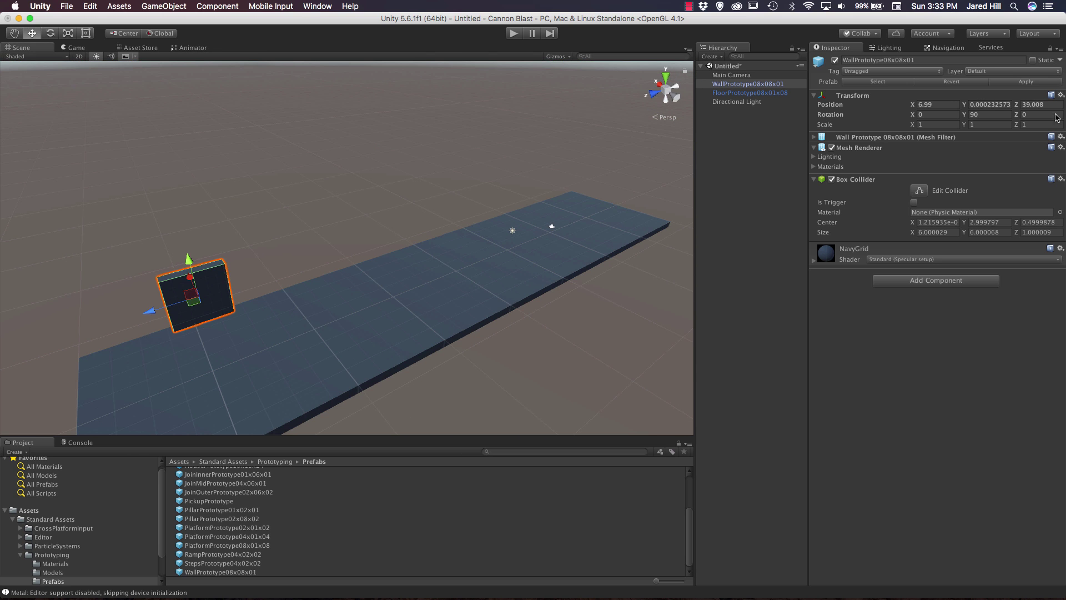
pyautogui.click(1035, 124)
pyautogui.write('10')
pyautogui.press('BackSpace')
pyautogui.press('BackSpace')
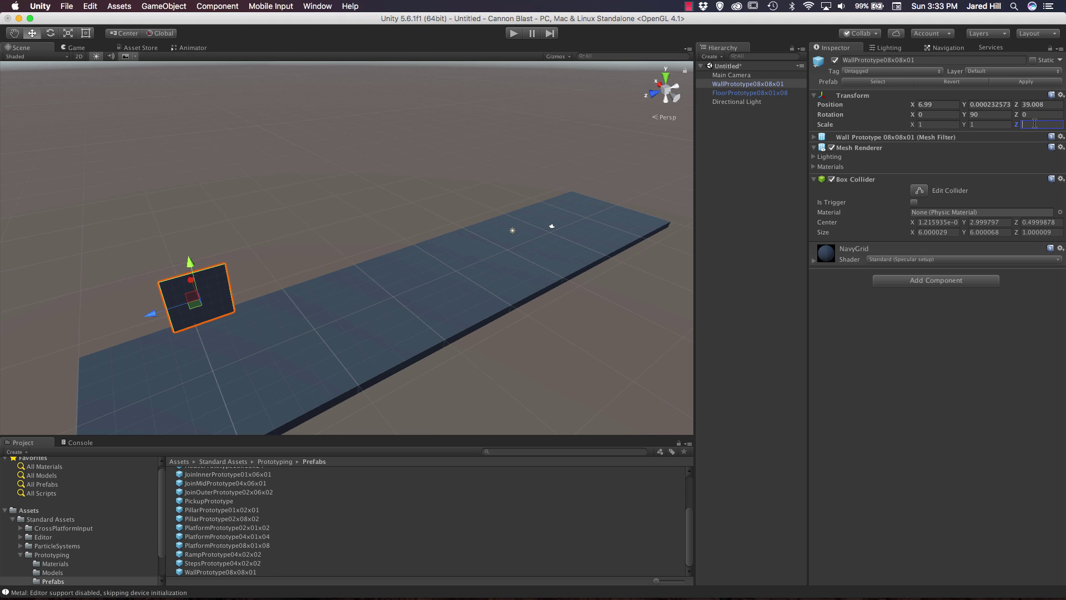
pyautogui.write('1')
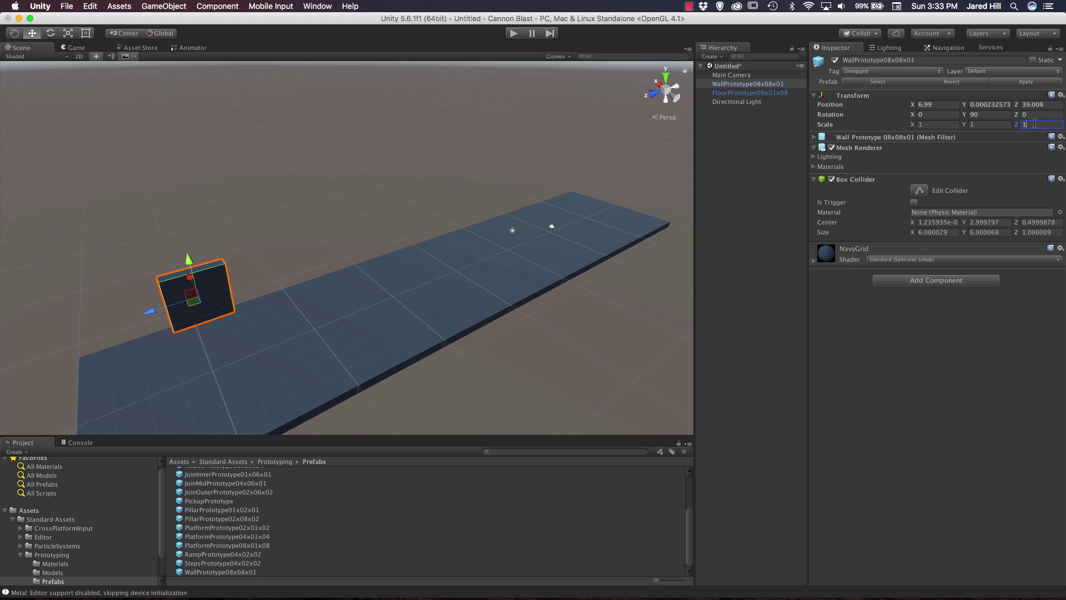
# Set the wall's X scale to 10 and slide the wall along the floor's edge to about Z 9.9.
pyautogui.hotkey('shift', 'Tab')
pyautogui.hotkey('shift', 'Tab')
pyautogui.write('10')
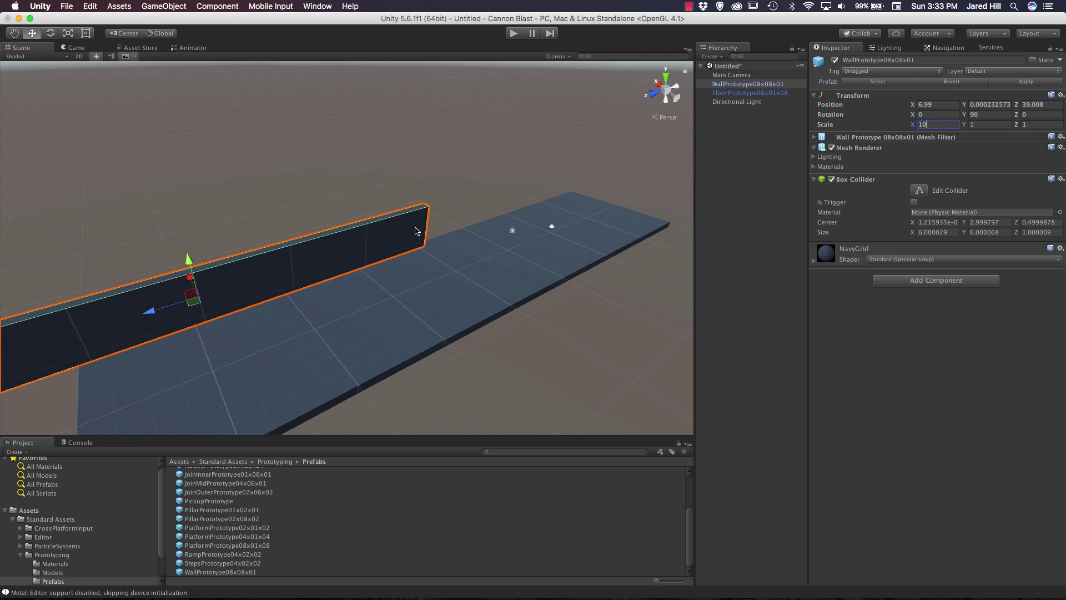
pyautogui.scroll(-4, 414, 276)
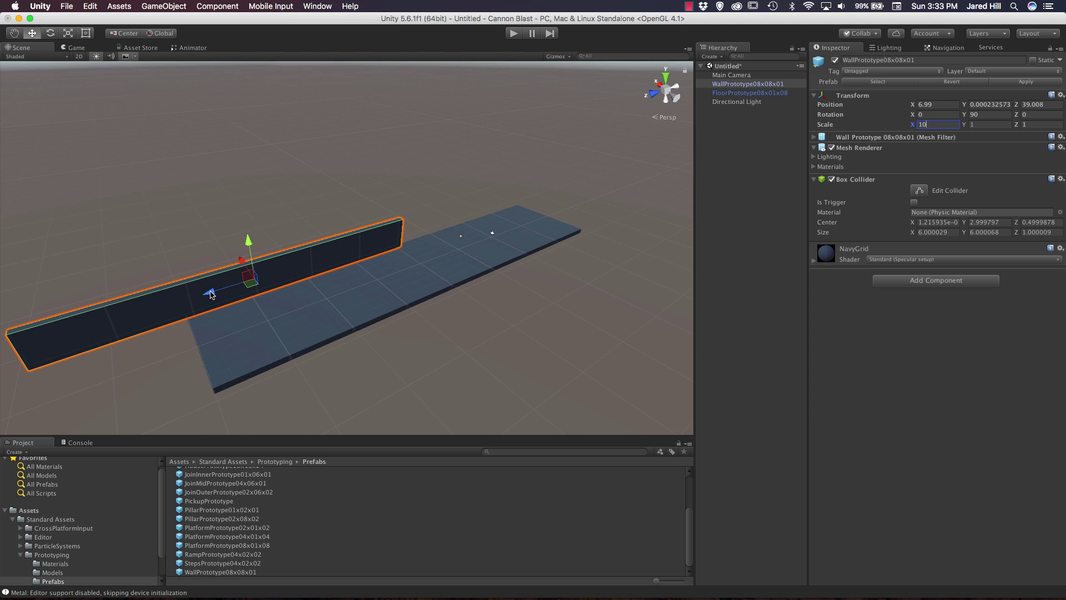
pyautogui.moveTo(211, 295); pyautogui.dragTo(379, 229)
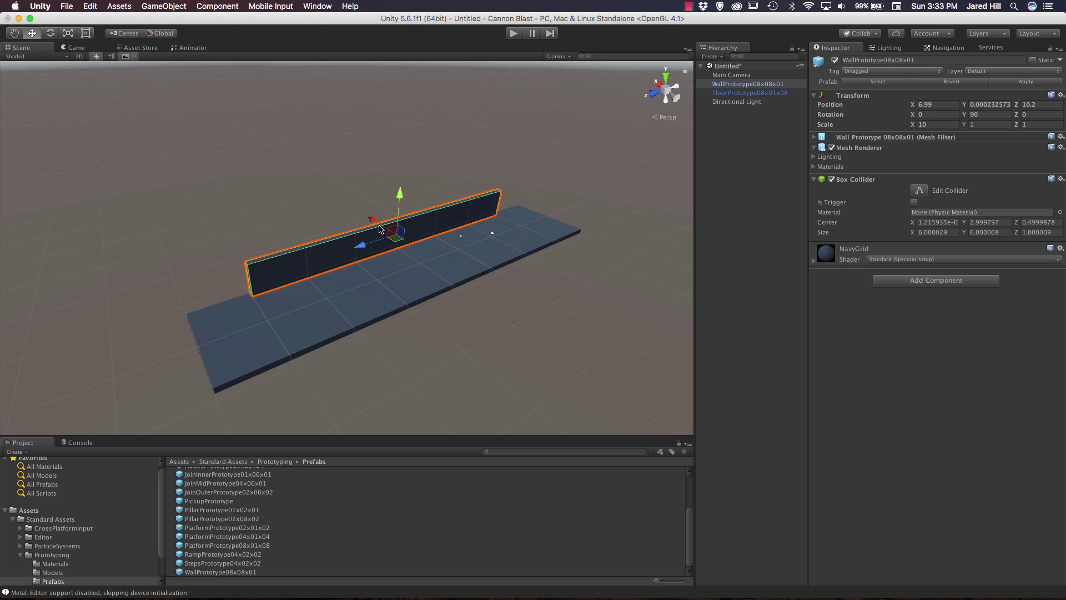
# Try longer X scales for the wall, such as 12, 15 and 14, and settle on 13.5 to match the floor.
pyautogui.click(946, 124)
pyautogui.write('12')
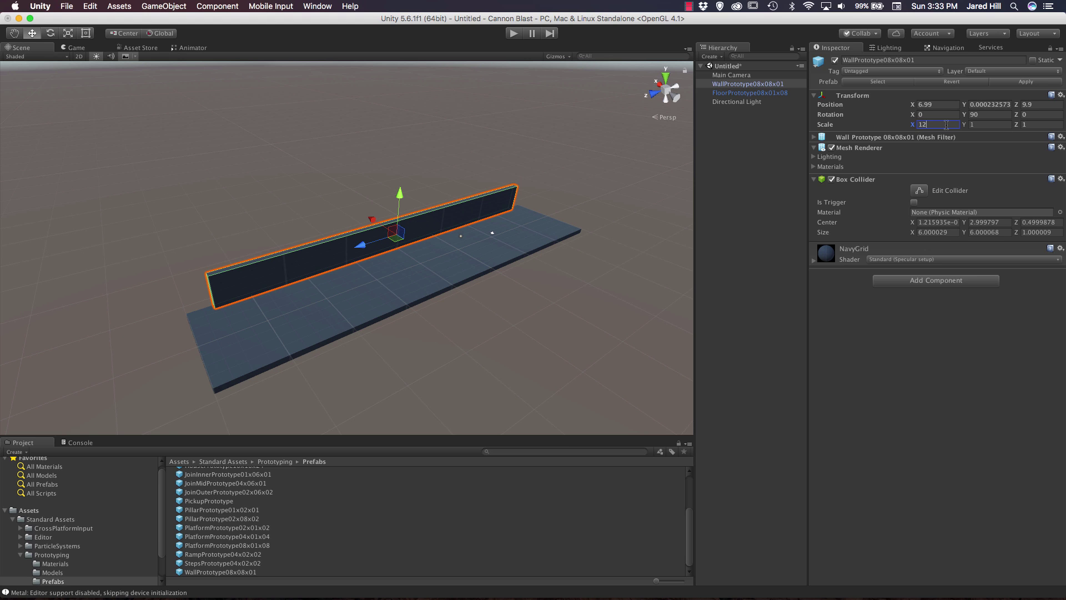
pyautogui.press('BackSpace')
pyautogui.write('5')
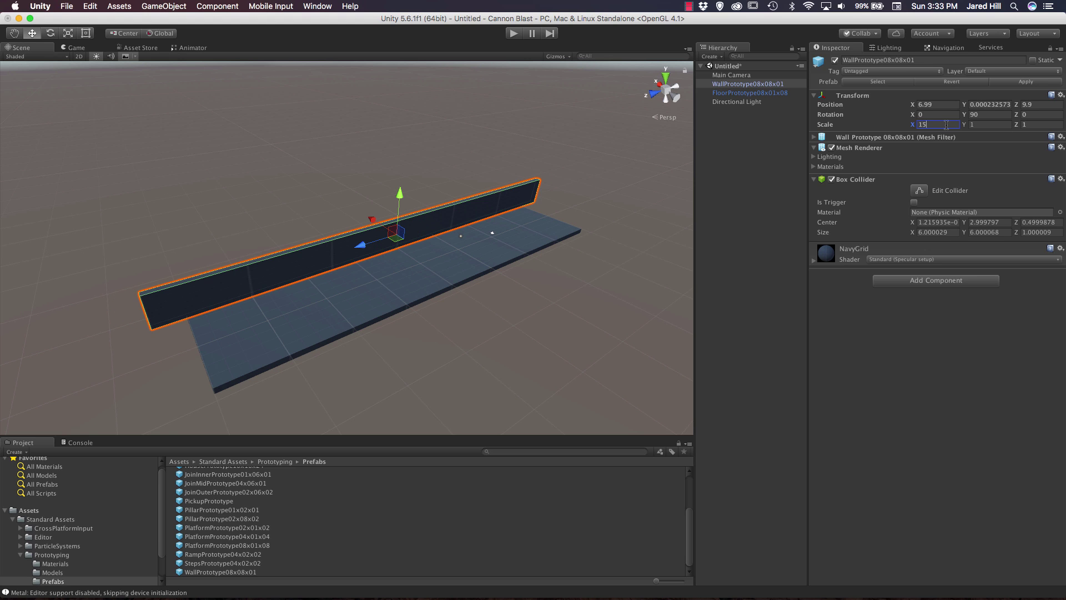
pyautogui.press('BackSpace')
pyautogui.write('3')
pyautogui.press('BackSpace')
pyautogui.write('4')
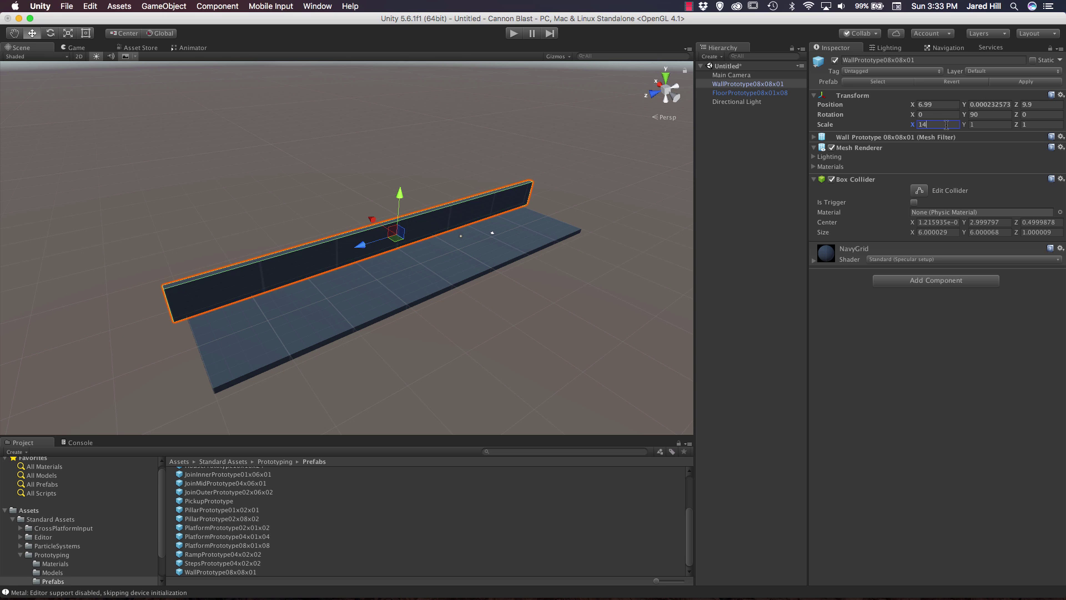
pyautogui.press('BackSpace')
pyautogui.write('3.5')
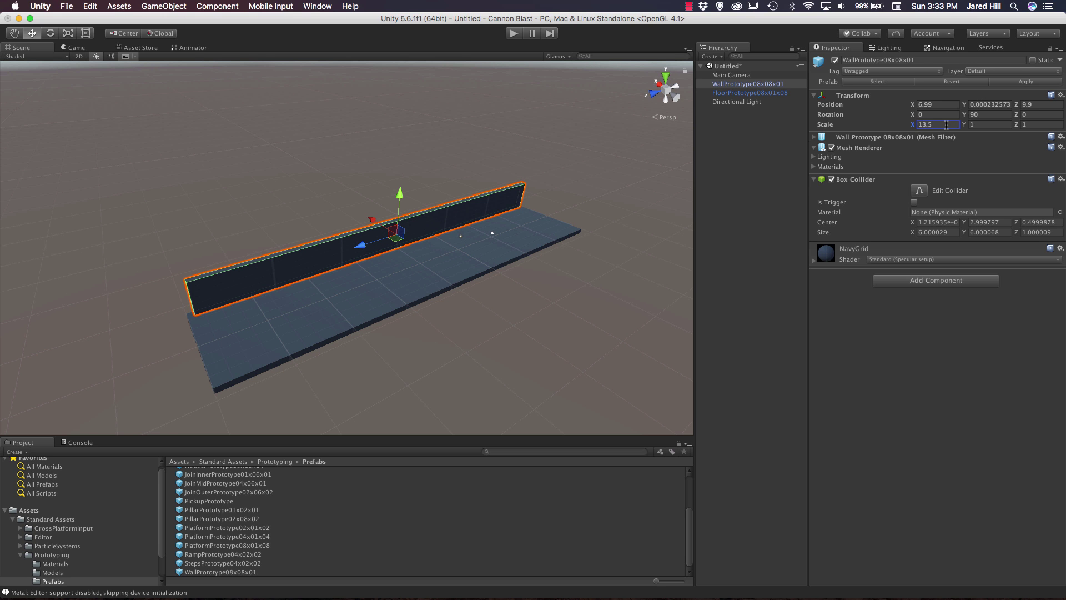
# Nudge the wall along the floor to about Z 9.49 so its ends align with the floor.
pyautogui.scroll(6, 376, 228)
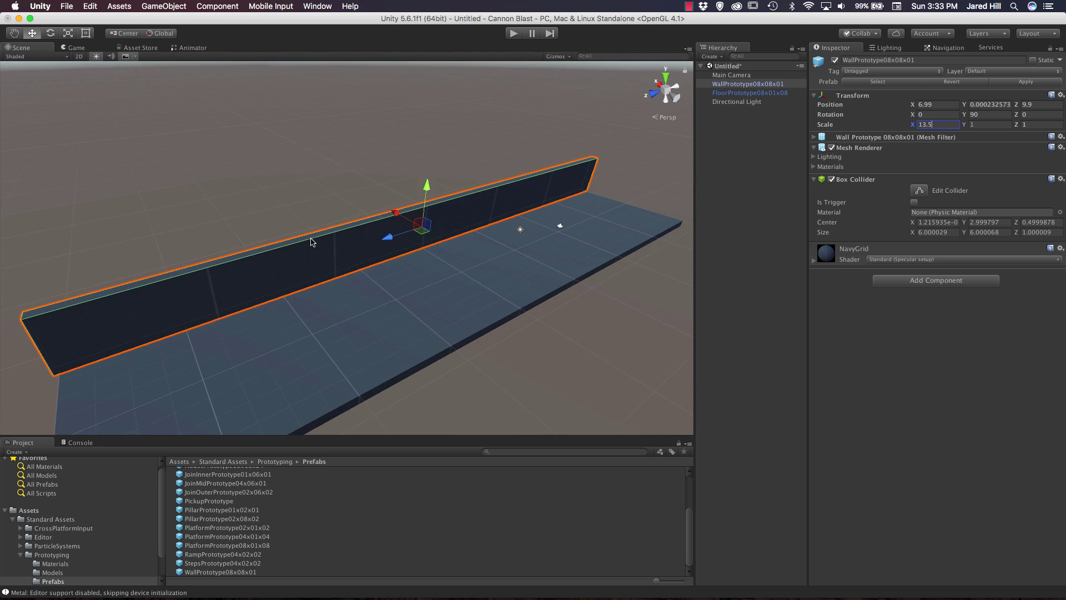
pyautogui.moveTo(336, 228); pyautogui.dragTo(402, 206, button='middle')
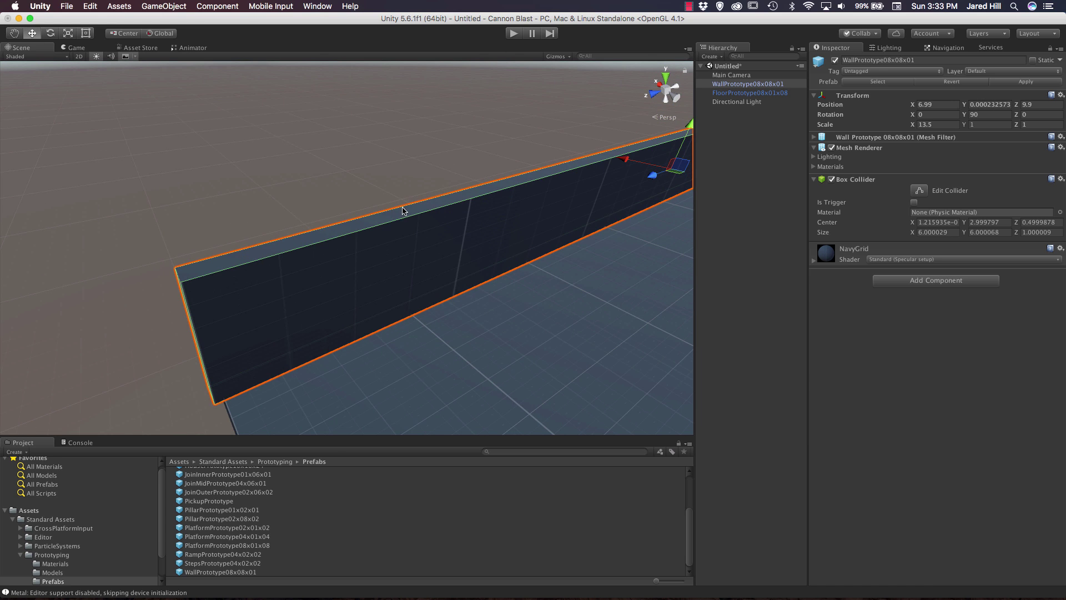
pyautogui.moveTo(646, 182)
pyautogui.mouseDown()
pyautogui.moveTo(672, 176)
pyautogui.moveTo(654, 180)
pyautogui.mouseUp()
# Duplicate the wall and move the copy to the floor's opposite long edge at X -8.
pyautogui.scroll(-3, 426, 258)
pyautogui.moveTo(324, 271); pyautogui.dragTo(421, 251, button='right')
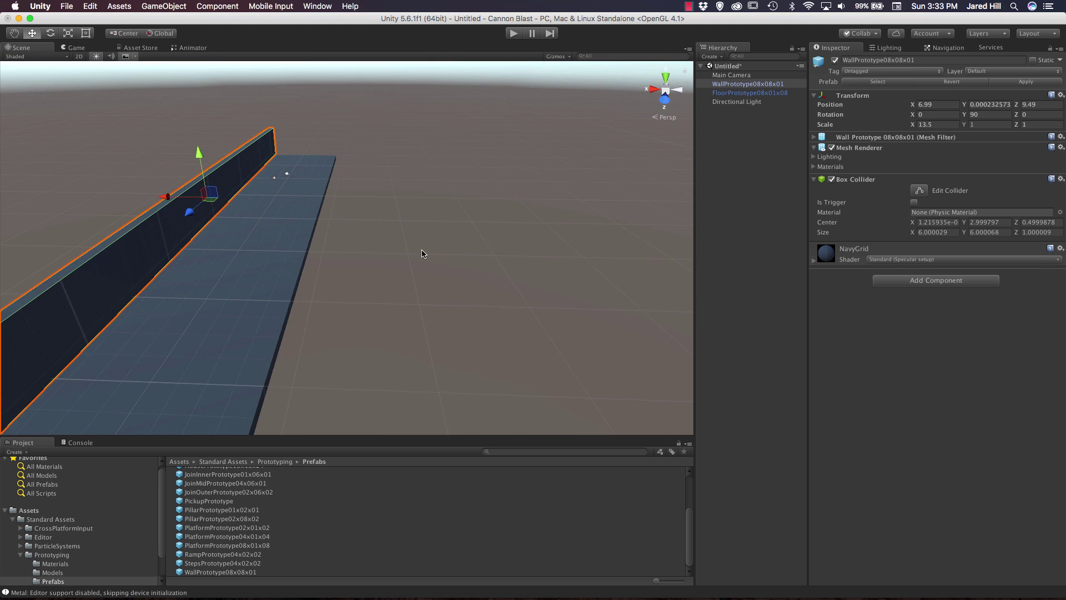
pyautogui.moveTo(420, 251); pyautogui.dragTo(465, 229, button='middle')
pyautogui.press('super+d')
pyautogui.moveTo(275, 148); pyautogui.dragTo(382, 168)
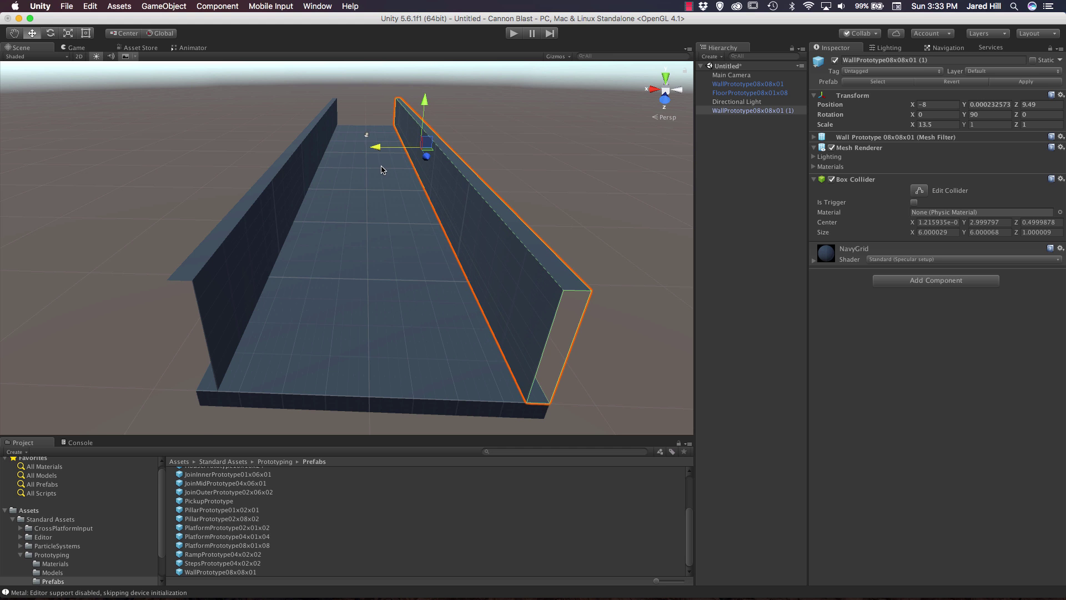
# Look through the join and pillar prefabs and place PillarPrototype02x08x02 on the floor between the walls.
pyautogui.press('f')
pyautogui.moveTo(407, 279); pyautogui.dragTo(541, 319, button='middle')
pyautogui.moveTo(540, 319); pyautogui.dragTo(395, 261, button='right')
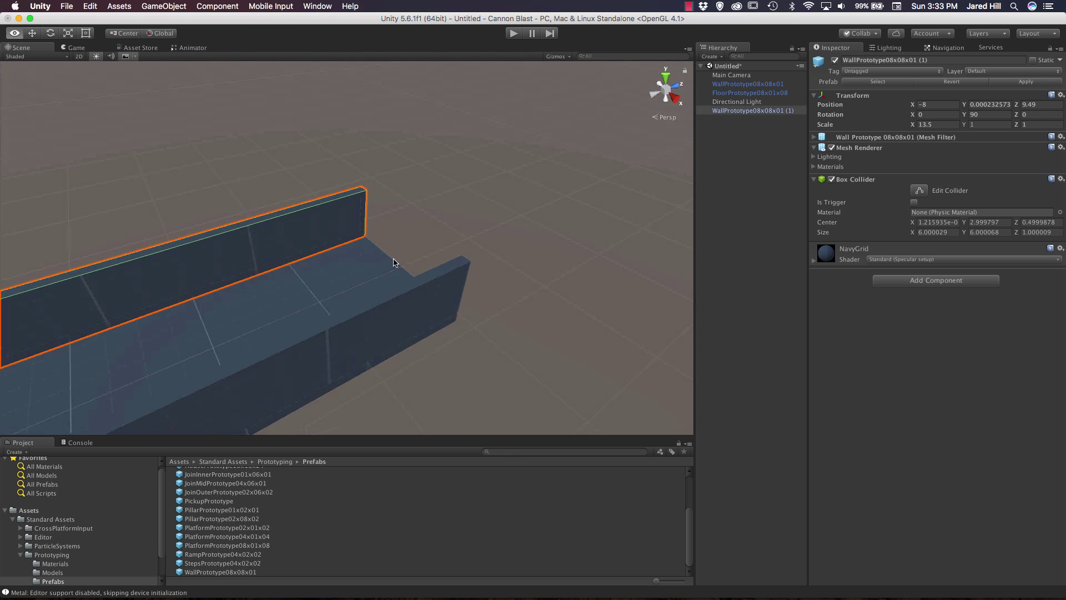
pyautogui.keyDown('alt'); pyautogui.moveTo(395, 261); pyautogui.dragTo(404, 283); pyautogui.keyUp('alt')
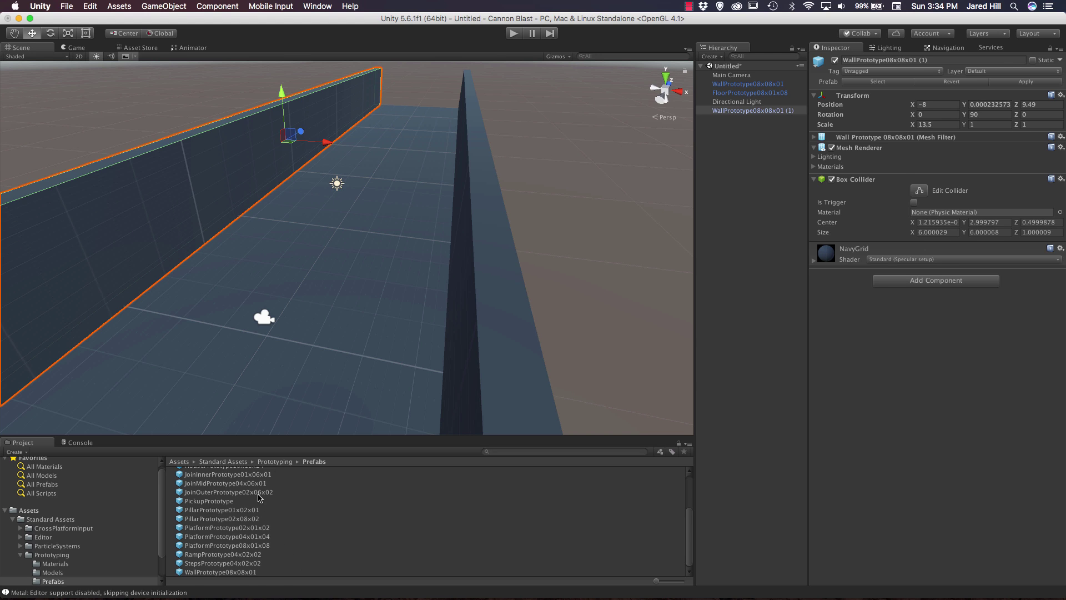
pyautogui.click(243, 477)
pyautogui.scroll(2, 242, 498)
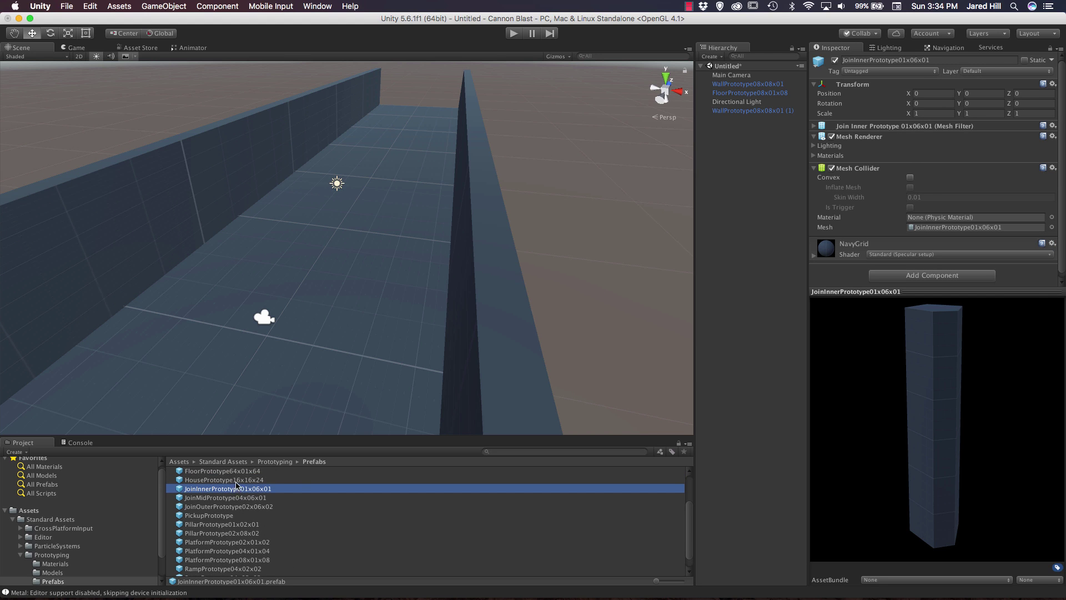
pyautogui.click(237, 534)
pyautogui.click(235, 543)
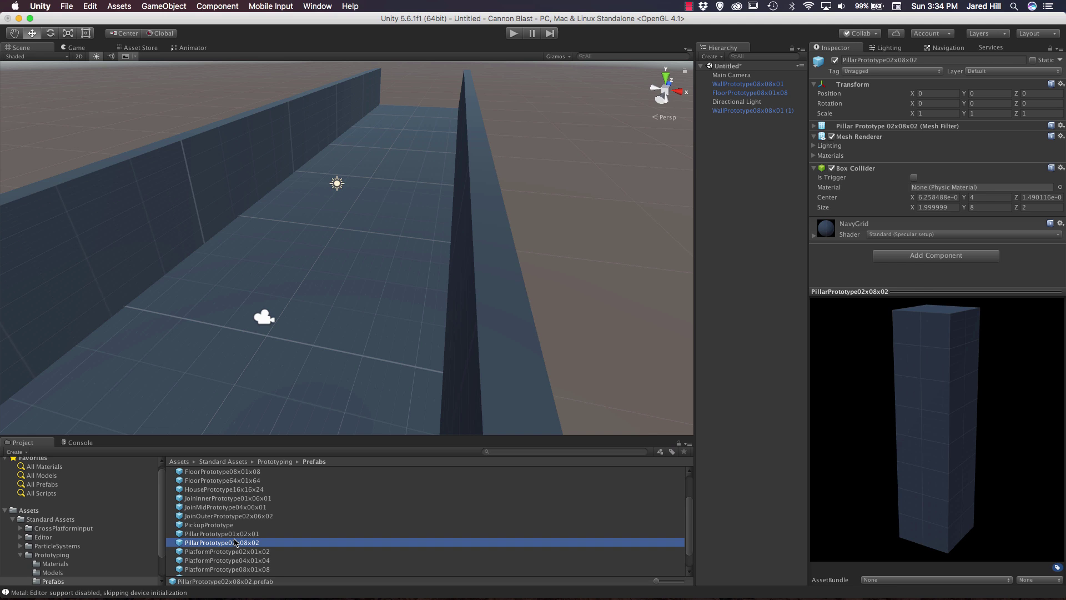
pyautogui.scroll(-1, 235, 542)
pyautogui.moveTo(235, 542); pyautogui.dragTo(250, 281)
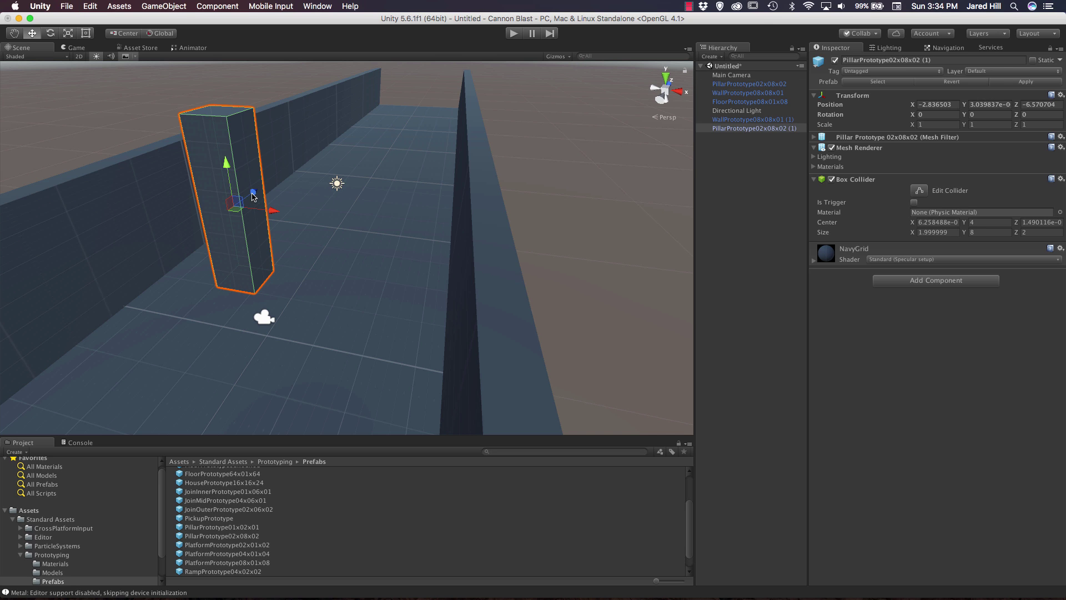
# Duplicate the pillar and move the copy farther down the lane to X 3.16 and Z 7.92.
pyautogui.moveTo(252, 196); pyautogui.dragTo(417, 86)
pyautogui.moveTo(381, 138); pyautogui.dragTo(453, 153)
pyautogui.scroll(-5, 422, 260)
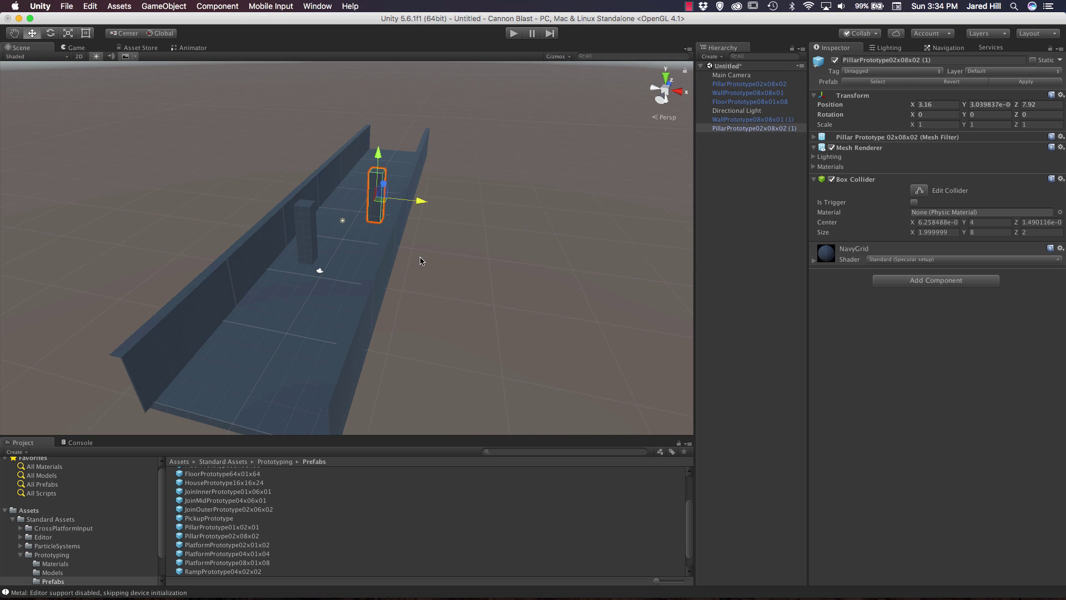
# Duplicate the pillar and move the copy to X -3.04 and Z 22.52, on the other side of the lane.
pyautogui.keyDown('alt'); pyautogui.moveTo(421, 261); pyautogui.dragTo(428, 278); pyautogui.keyUp('alt')
pyautogui.moveTo(429, 279); pyautogui.dragTo(453, 339, button='middle')
pyautogui.keyDown('alt'); pyautogui.moveTo(345, 279); pyautogui.dragTo(426, 325); pyautogui.keyUp('alt')
pyautogui.moveTo(426, 325); pyautogui.dragTo(450, 328, button='middle')
pyautogui.press('super+d')
pyautogui.moveTo(375, 264); pyautogui.dragTo(309, 172)
pyautogui.moveTo(361, 208); pyautogui.dragTo(470, 332)
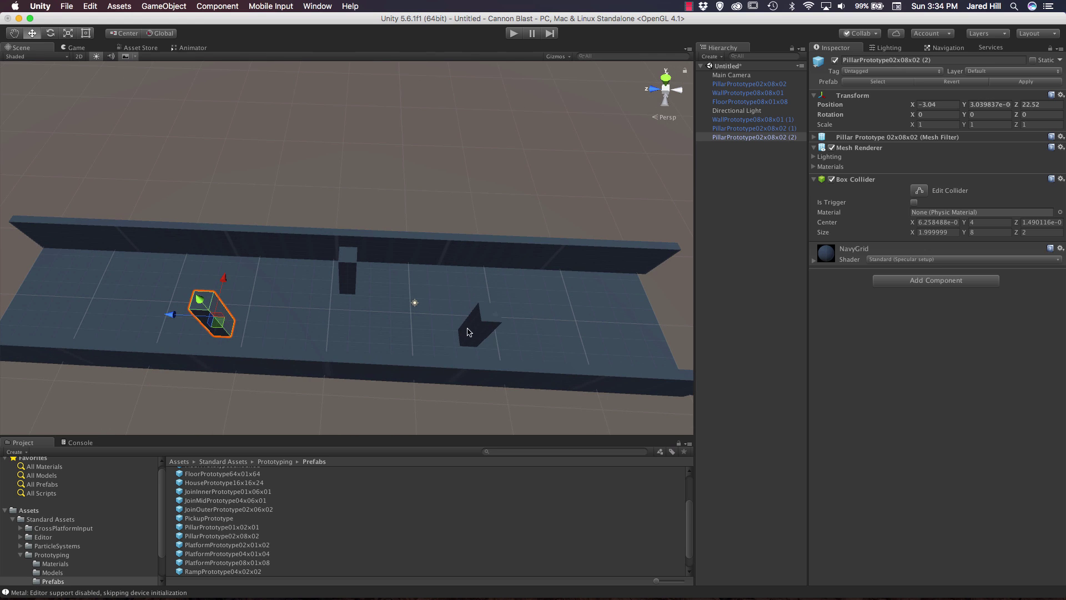
# Make two more pillar copies and spread them along the lane, placing the last one at X 3.83 and Z 33.04.
pyautogui.click(478, 332)
pyautogui.press('super+d')
pyautogui.moveTo(473, 289); pyautogui.dragTo(475, 225)
pyautogui.moveTo(439, 275); pyautogui.dragTo(83, 280)
pyautogui.press('super+d')
pyautogui.keyDown('alt'); pyautogui.moveTo(83, 281); pyautogui.dragTo(273, 302); pyautogui.keyUp('alt')
pyautogui.press('f')
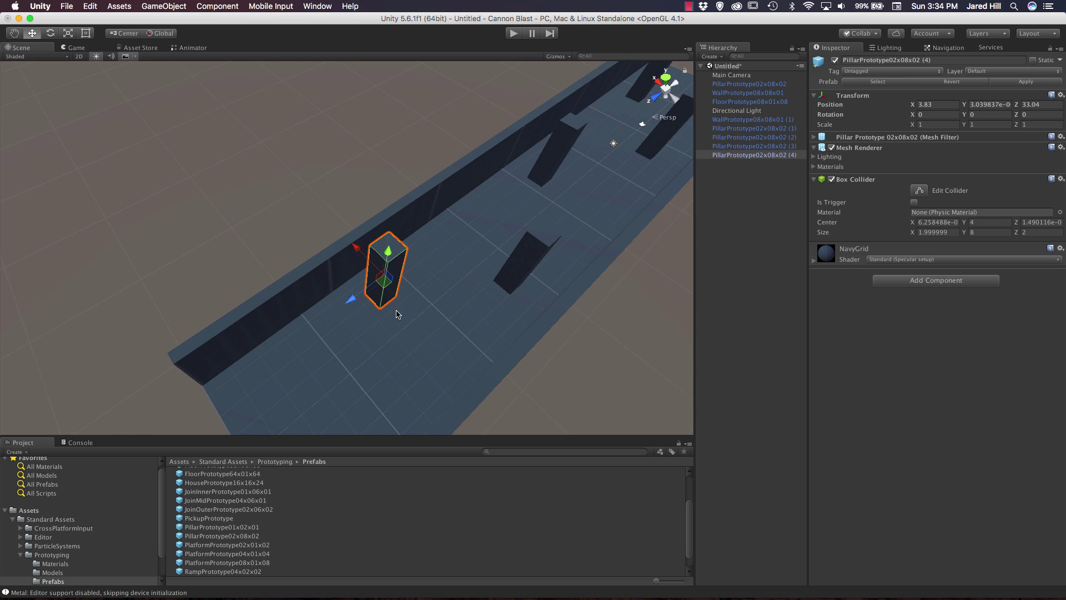
# Examine the pillar layout from the lane's end and look through the prototype prefab list.
pyautogui.moveTo(378, 353); pyautogui.dragTo(402, 250, button='right')
pyautogui.moveTo(433, 366); pyautogui.dragTo(453, 297, button='middle')
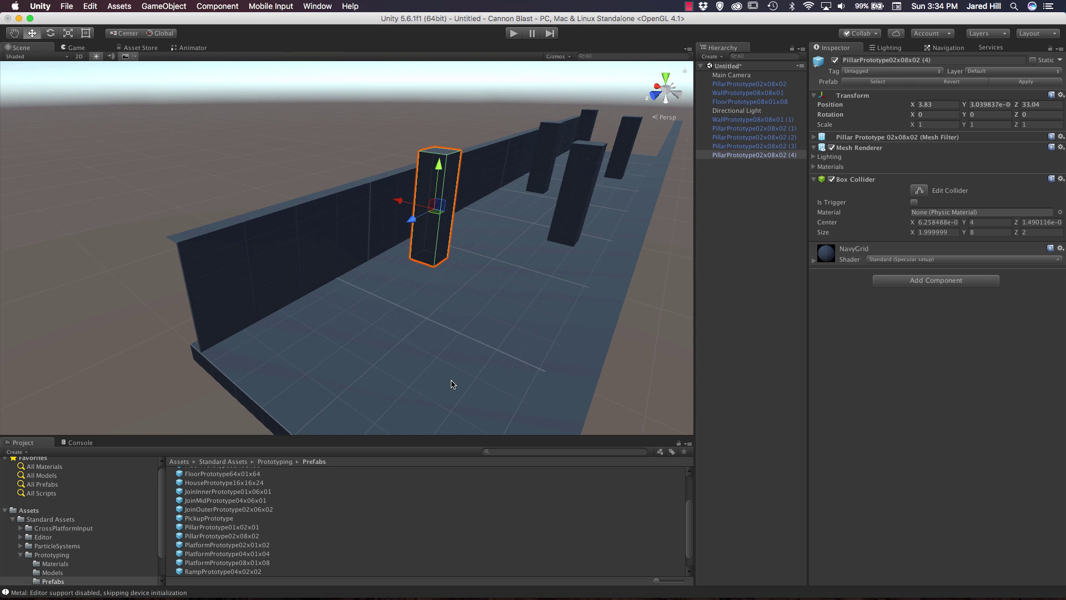
pyautogui.moveTo(329, 309); pyautogui.dragTo(415, 325, button='right')
pyautogui.moveTo(414, 295); pyautogui.dragTo(472, 292, button='middle')
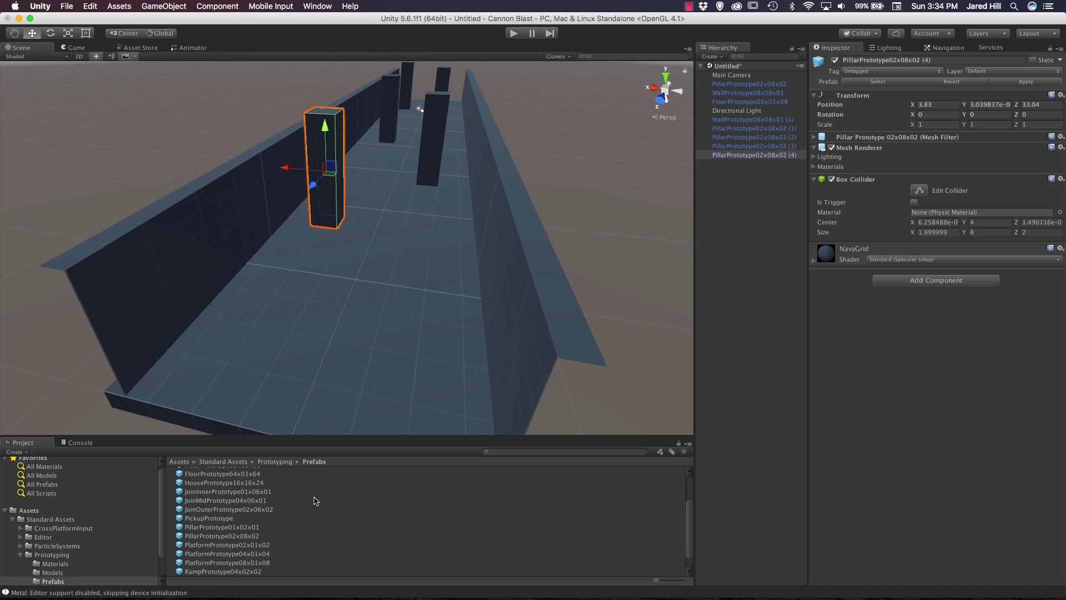
pyautogui.scroll(3, 311, 501)
pyautogui.scroll(1, 312, 501)
pyautogui.scroll(-5, 300, 506)
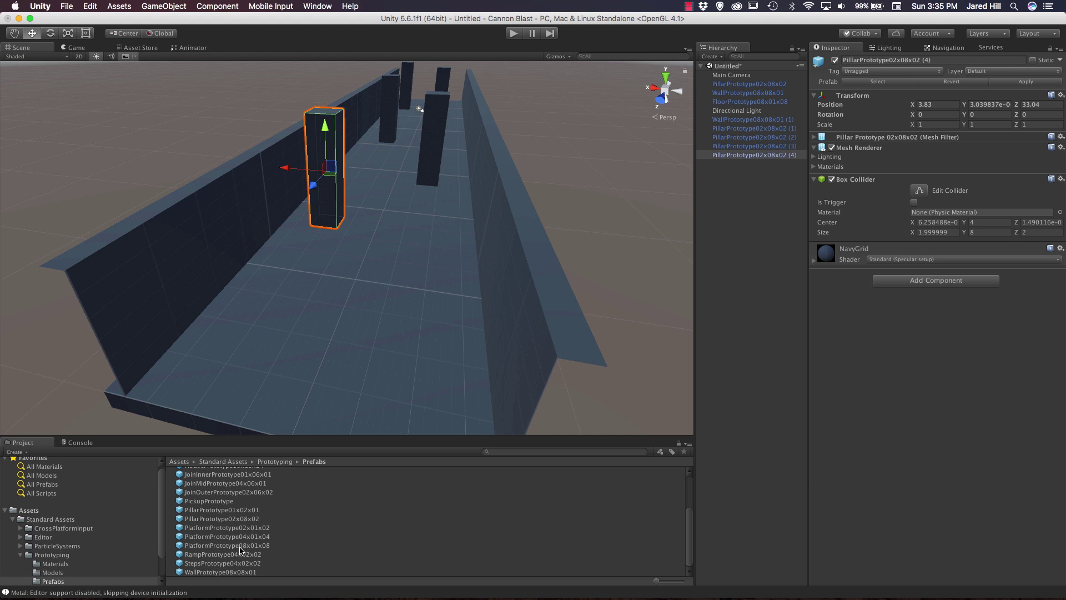
# Add a cylinder at X 0 and Y 0 and move it along the lane to Z 46.73.
pyautogui.click(179, 8)
pyautogui.moveTo(189, 41)
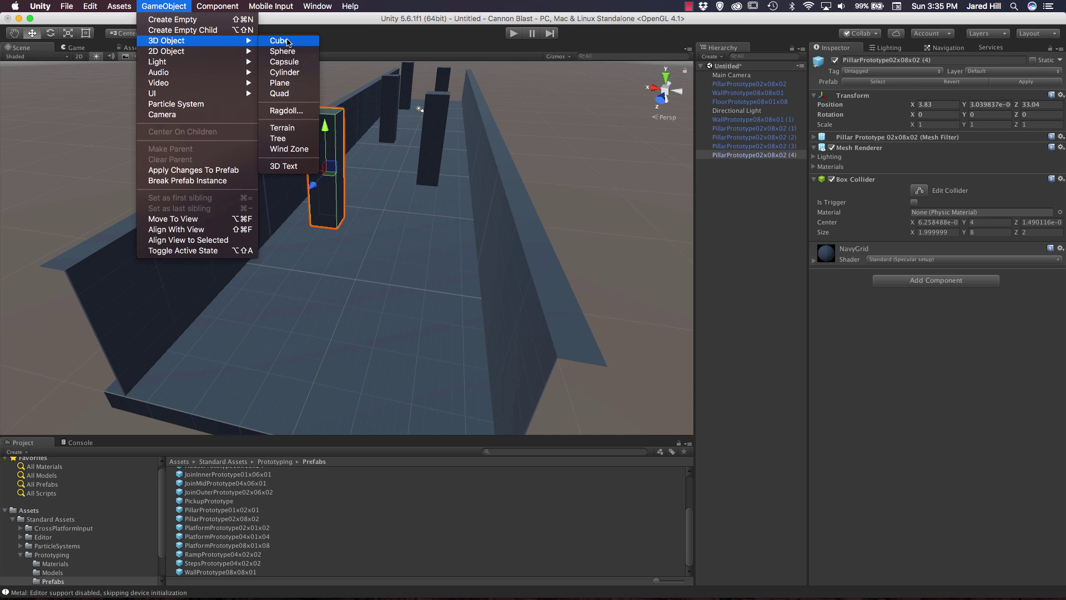
pyautogui.click(296, 72)
pyautogui.click(940, 93)
pyautogui.write('0')
pyautogui.press('Tab')
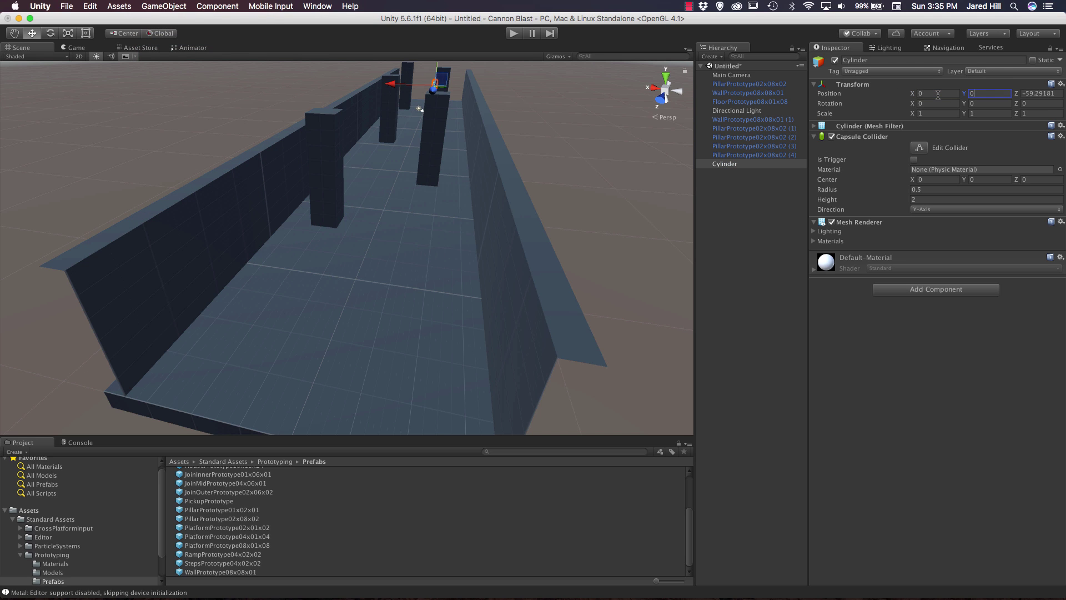
pyautogui.write('0')
pyautogui.press('Tab')
pyautogui.write('0')
pyautogui.moveTo(412, 140); pyautogui.dragTo(415, 220)
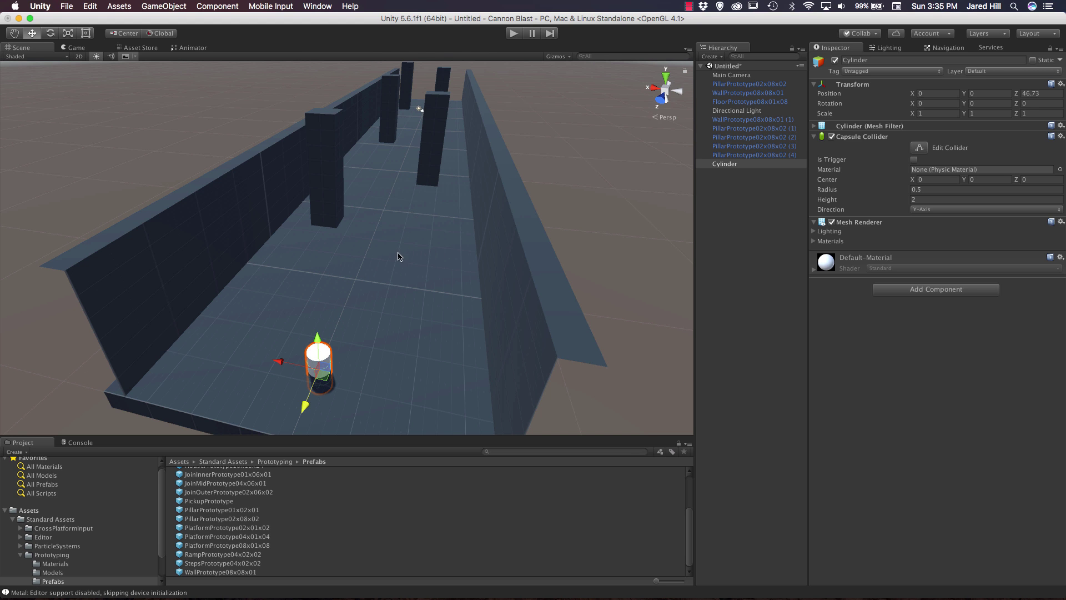
# Raise the cylinder above the floor to Y 1.235.
pyautogui.press('f')
pyautogui.moveTo(410, 297); pyautogui.dragTo(417, 265, button='right')
pyautogui.moveTo(314, 295); pyautogui.dragTo(333, 197)
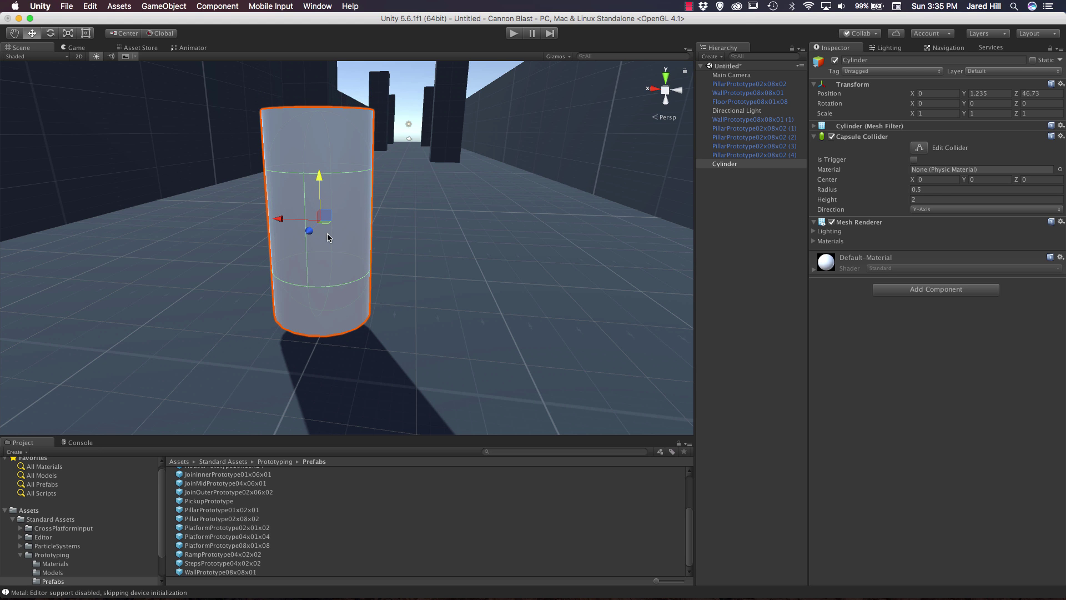
pyautogui.keyDown('alt'); pyautogui.moveTo(327, 237); pyautogui.dragTo(542, 294); pyautogui.keyUp('alt')
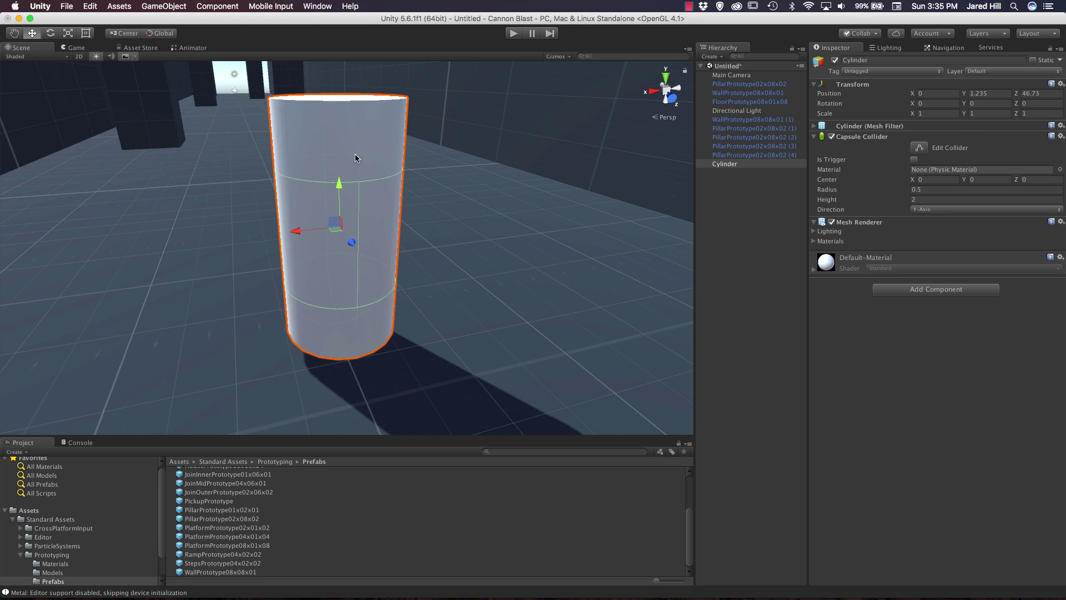
# Flatten the cylinder to a Y scale of 0.1 and lower it onto the floor at Y 0.116.
pyautogui.click(975, 114)
pyautogui.write('.25')
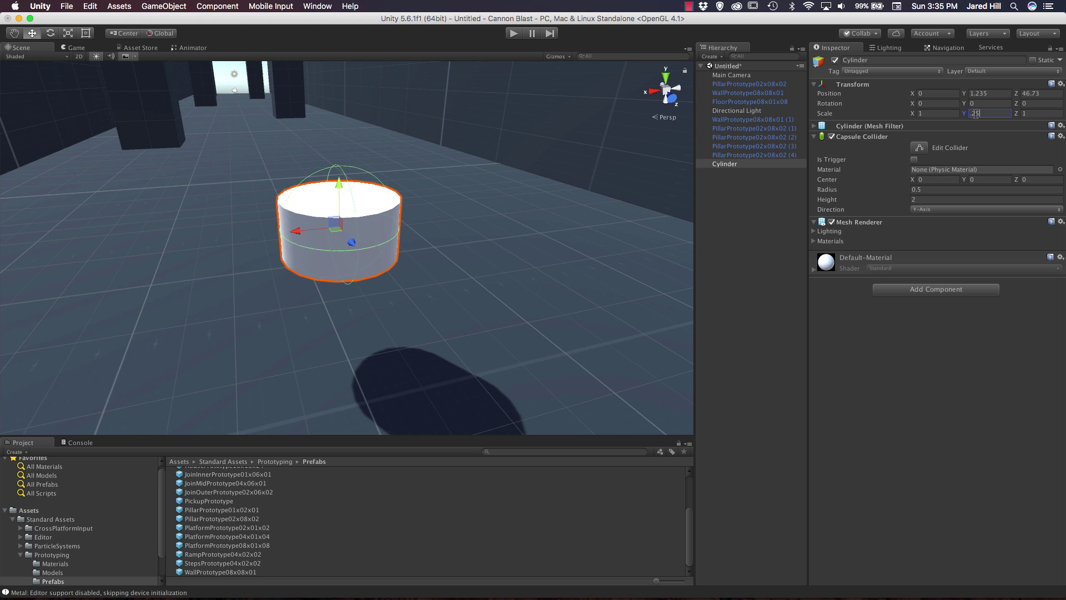
pyautogui.press('BackSpace')
pyautogui.press('BackSpace')
pyautogui.write('1')
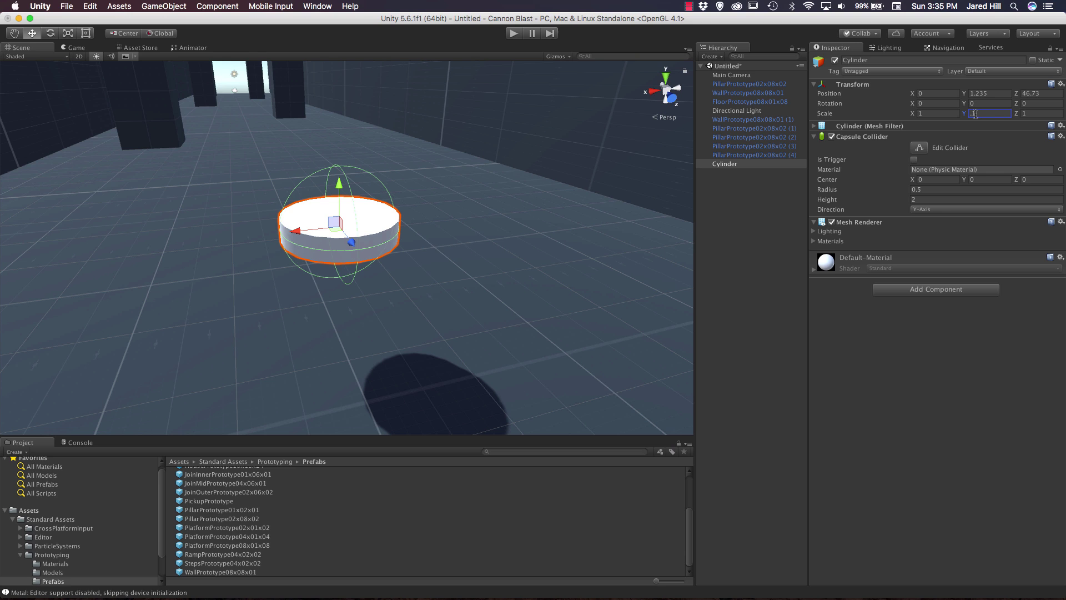
pyautogui.press('Return')
pyautogui.moveTo(339, 187); pyautogui.dragTo(330, 291)
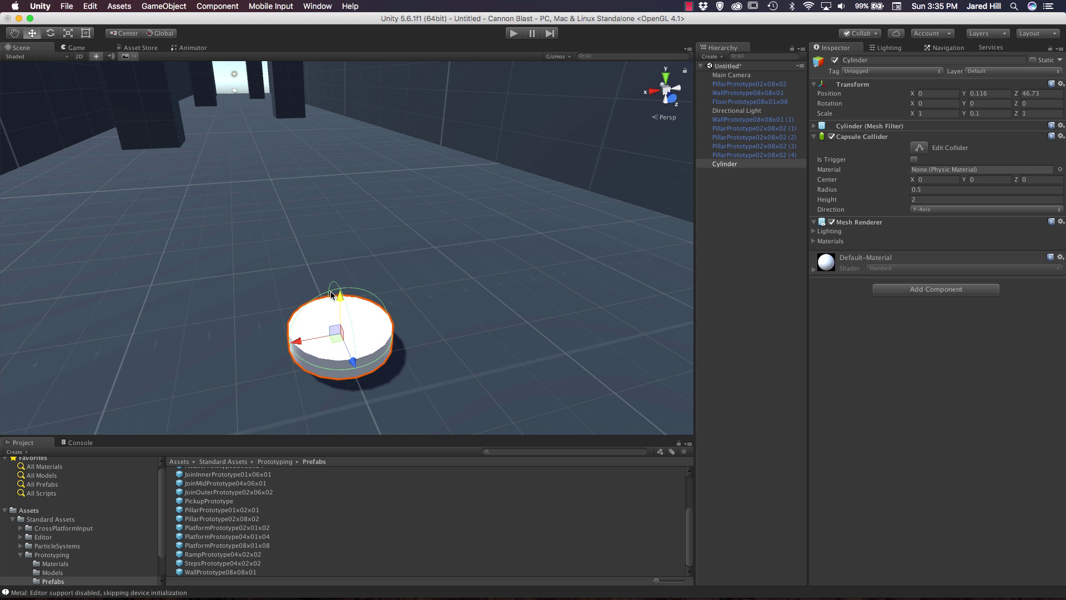
# Set the flattened cylinder's X and Z scale to 2.
pyautogui.moveTo(227, 269); pyautogui.dragTo(438, 279, button='right')
pyautogui.press('f')
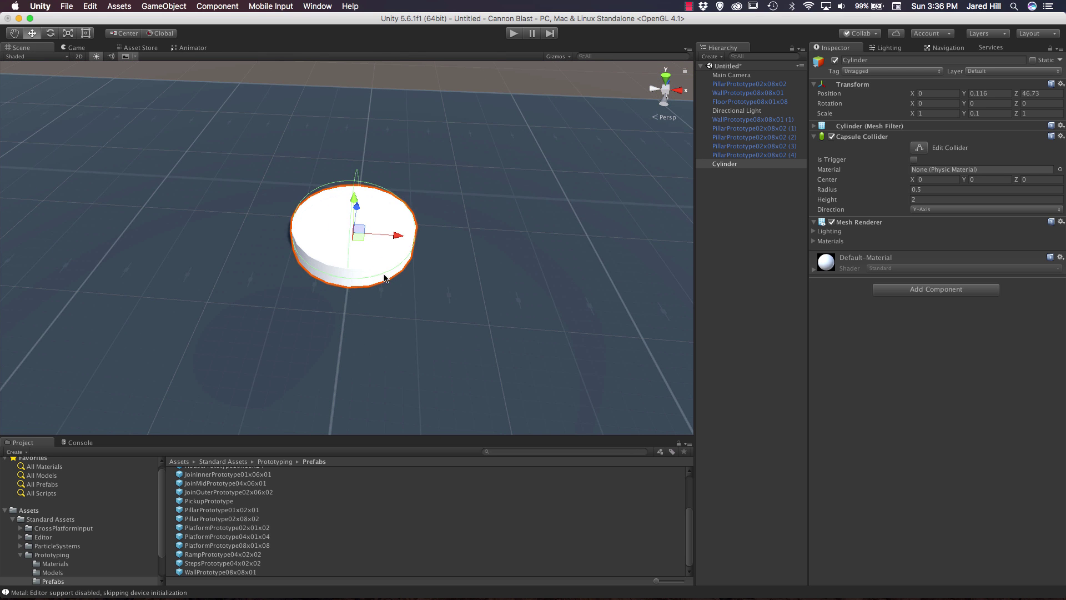
pyautogui.click(944, 114)
pyautogui.write('2')
pyautogui.click(1033, 115)
pyautogui.write('2')
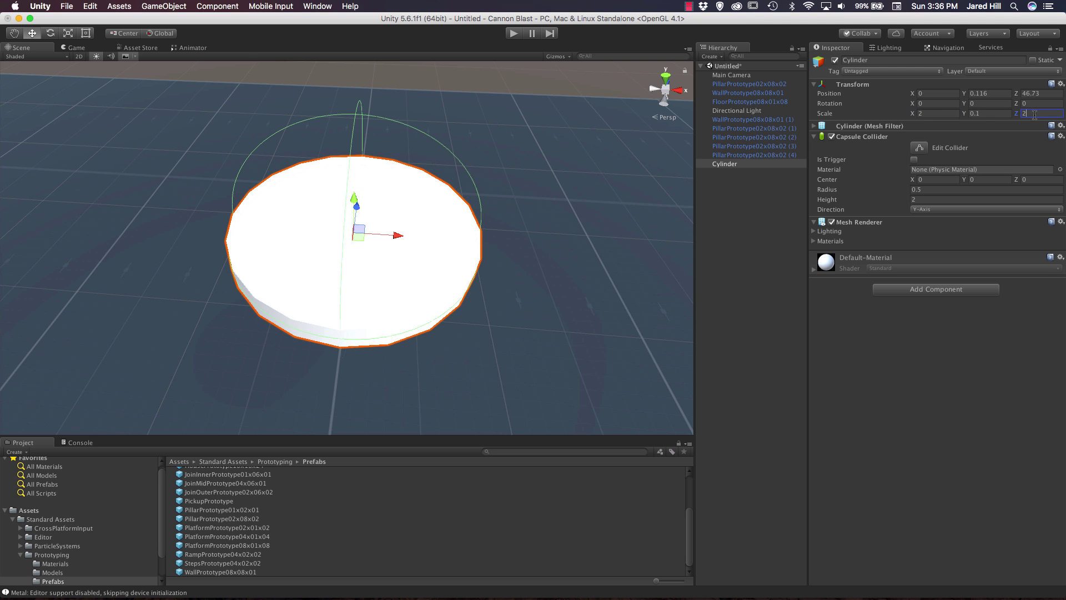
pyautogui.moveTo(547, 201); pyautogui.dragTo(503, 177, button='right')
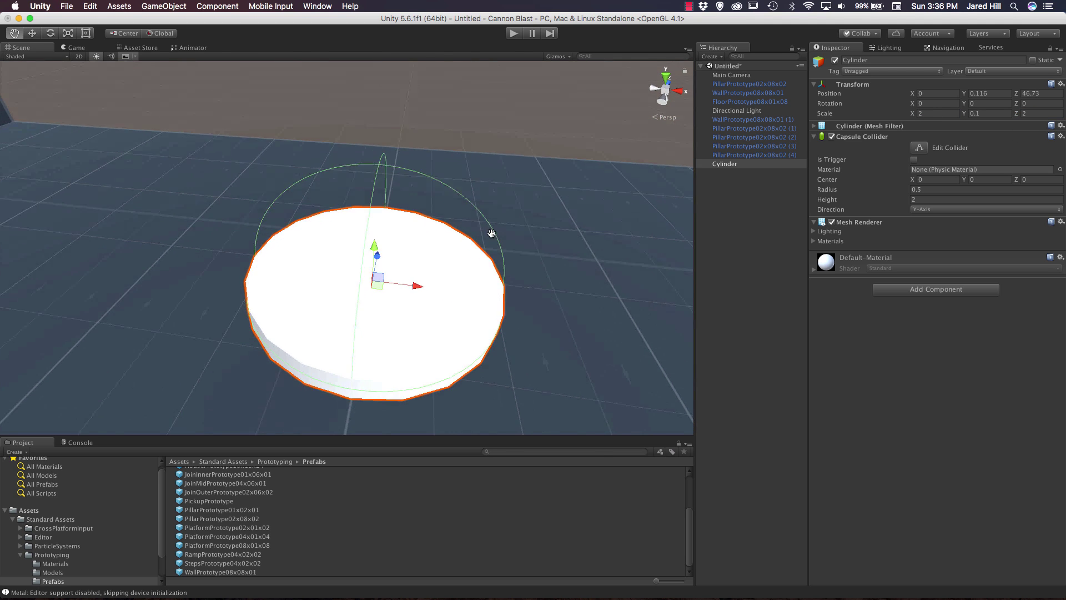
# Widen the disc by setting its X and Z scale to 4.
pyautogui.moveTo(491, 233); pyautogui.dragTo(491, 204, button='middle')
pyautogui.click(929, 114)
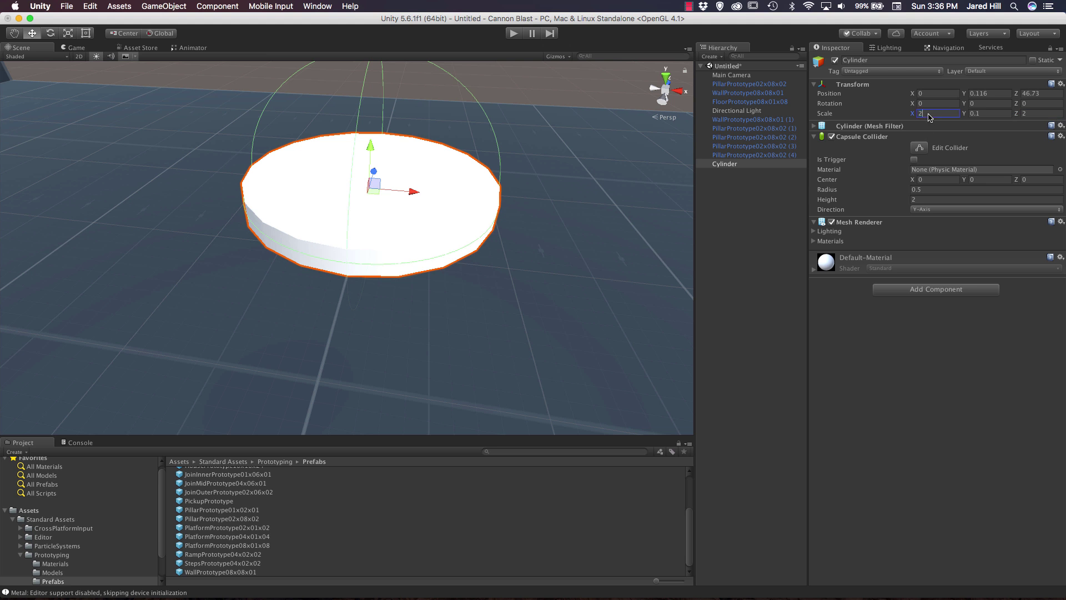
pyautogui.write('4')
pyautogui.click(1028, 113)
pyautogui.write('4')
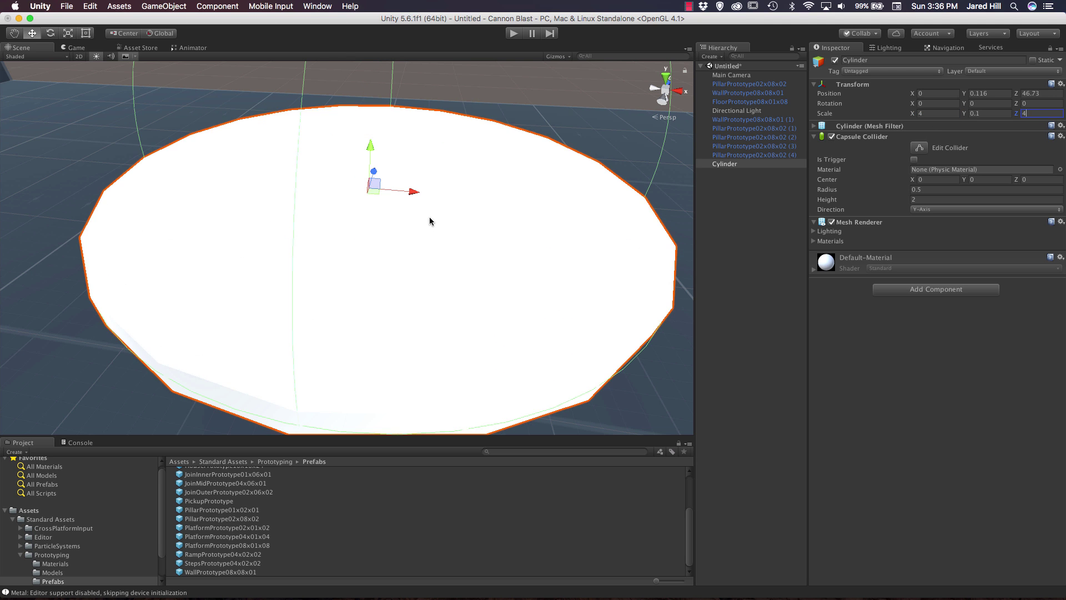
pyautogui.keyDown('alt'); pyautogui.moveTo(428, 219); pyautogui.dragTo(384, 339); pyautogui.keyUp('alt')
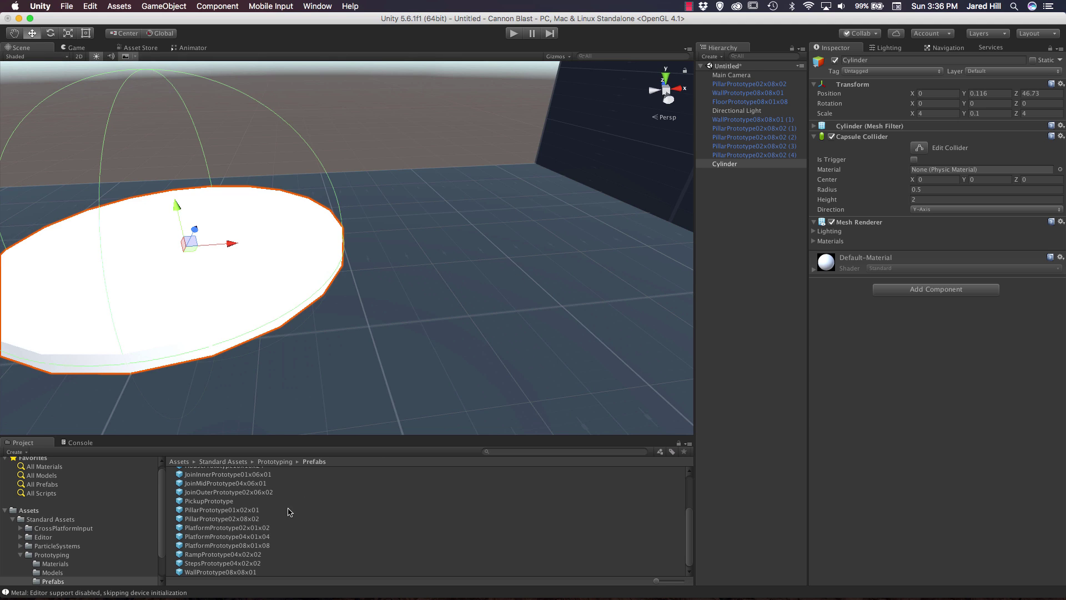
# Create a folder named Materials directly under Assets.
pyautogui.click(179, 462)
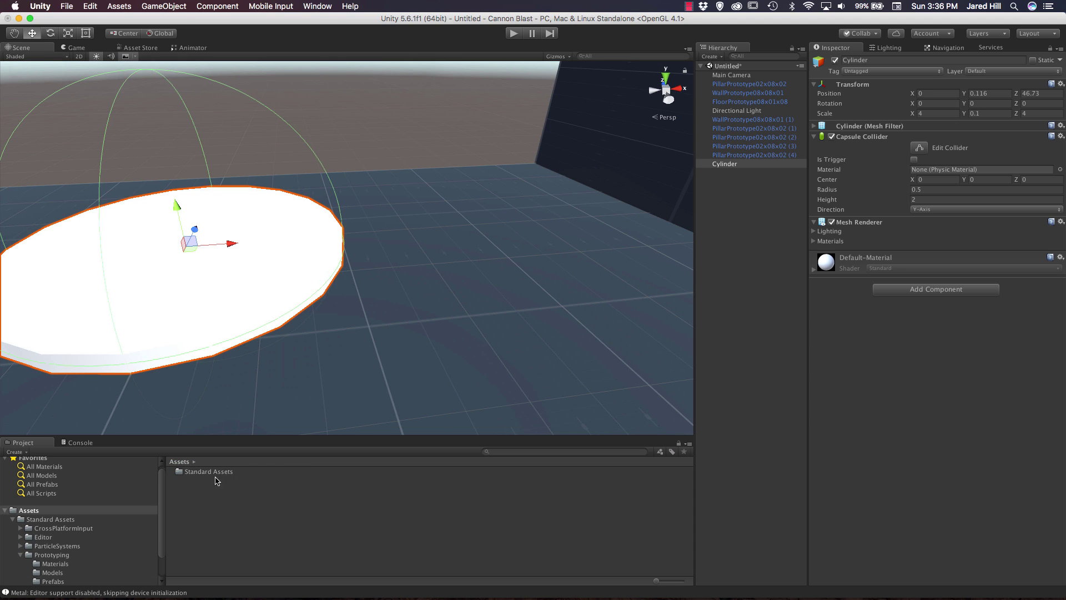
pyautogui.rightClick(217, 516)
pyautogui.moveTo(272, 400)
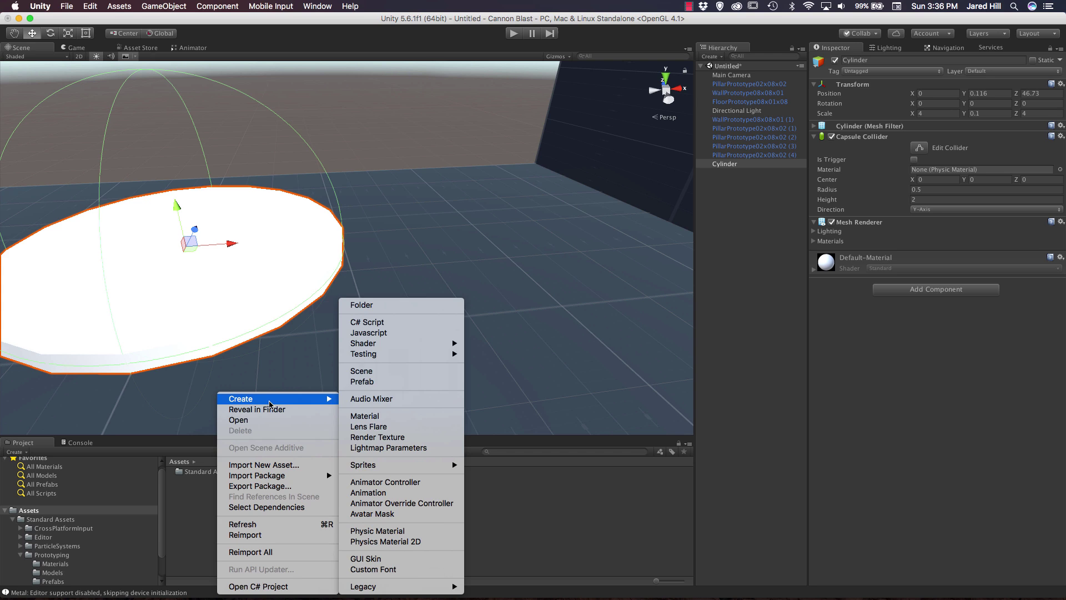
pyautogui.click(366, 305)
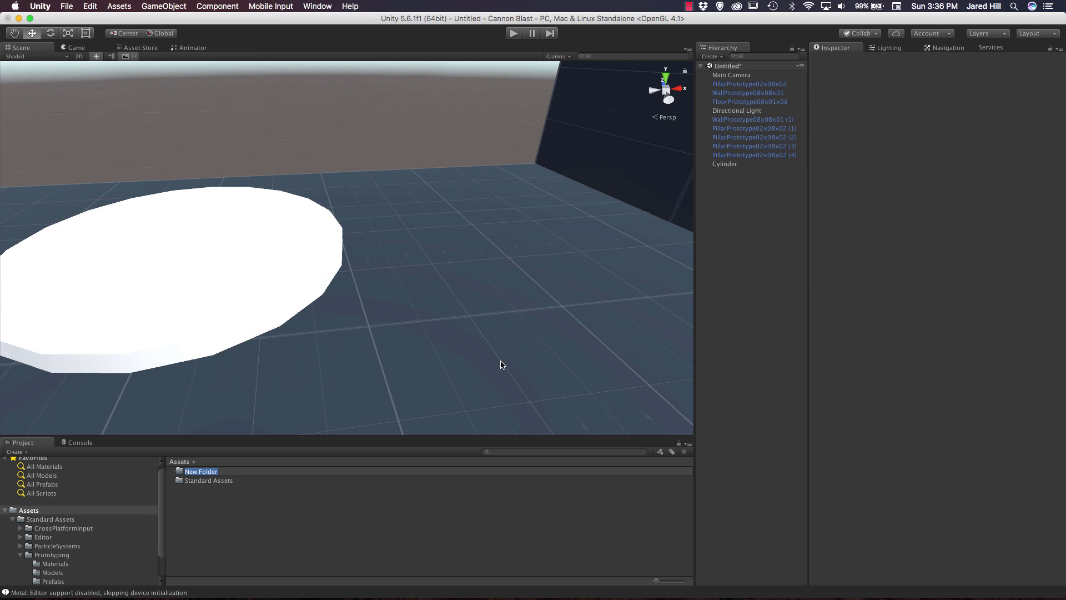
pyautogui.write('Material')
pyautogui.write('s')
# Create a material named RedScore inside the new Materials folder.
pyautogui.rightClick(216, 502)
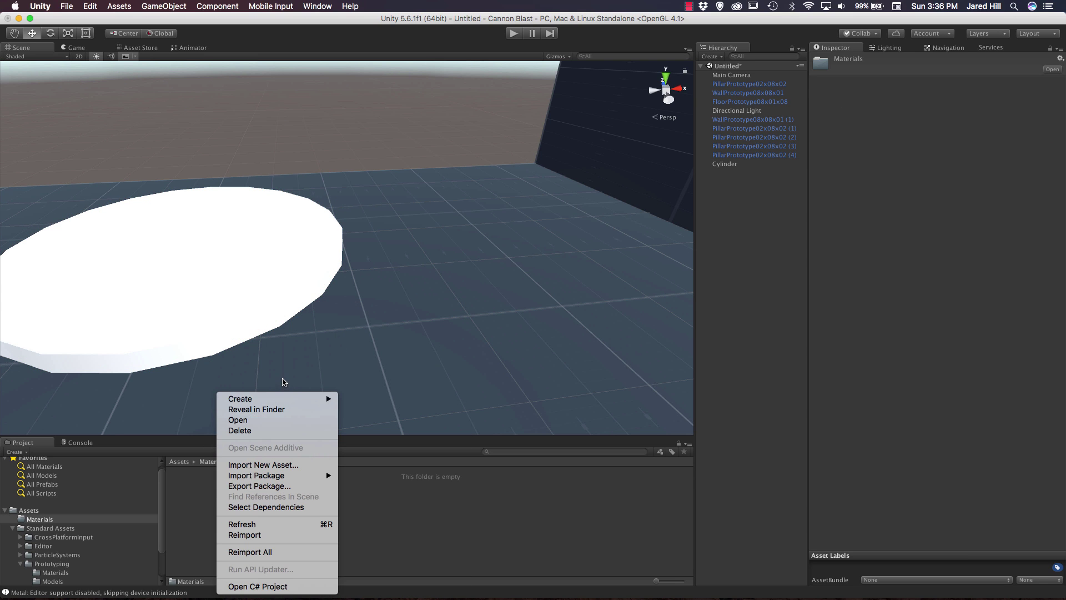
pyautogui.moveTo(281, 396)
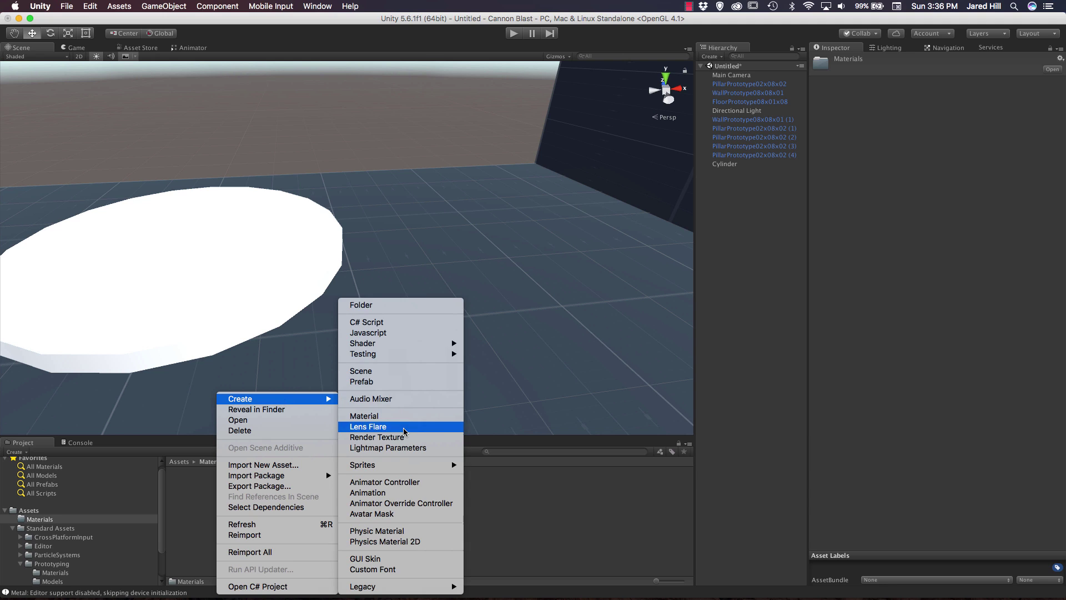
pyautogui.click(389, 415)
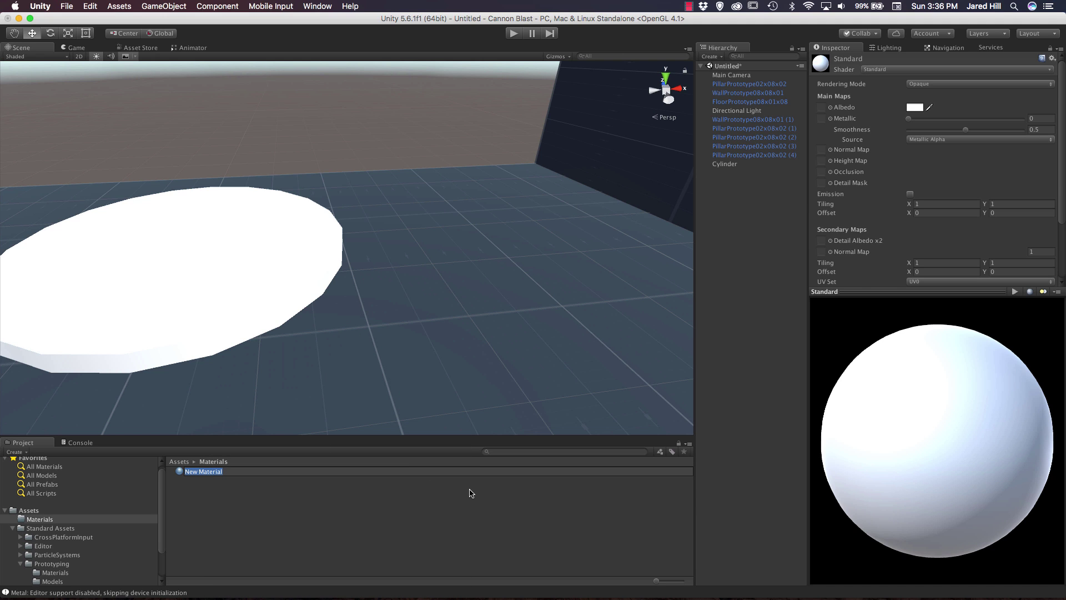
pyautogui.write('RedScore')
pyautogui.press('Return')
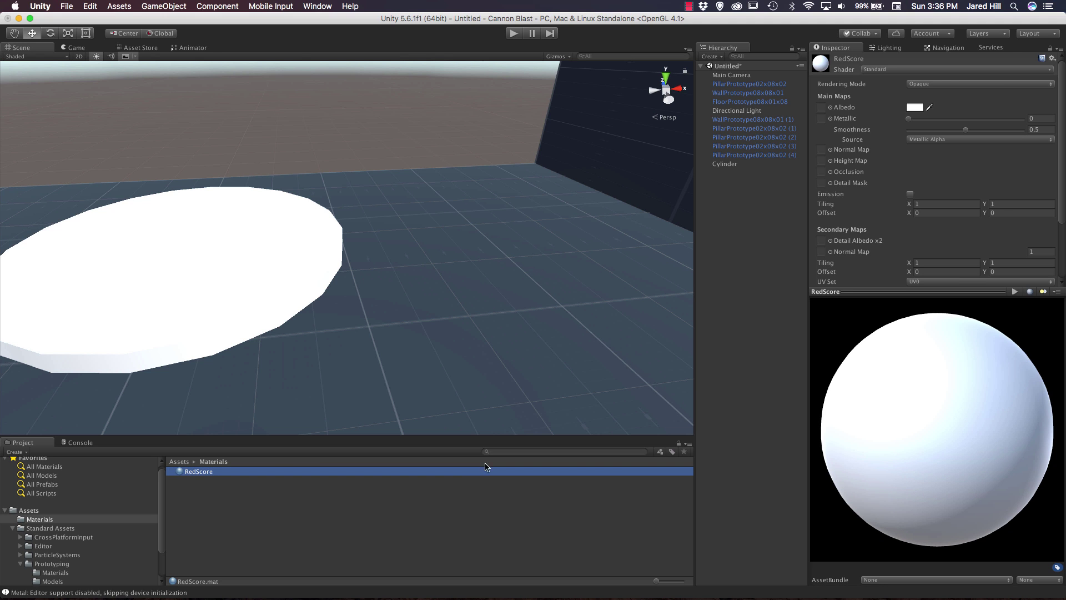
# Set RedScore's albedo to a dark red and apply the material to the cylinder.
pyautogui.click(914, 109)
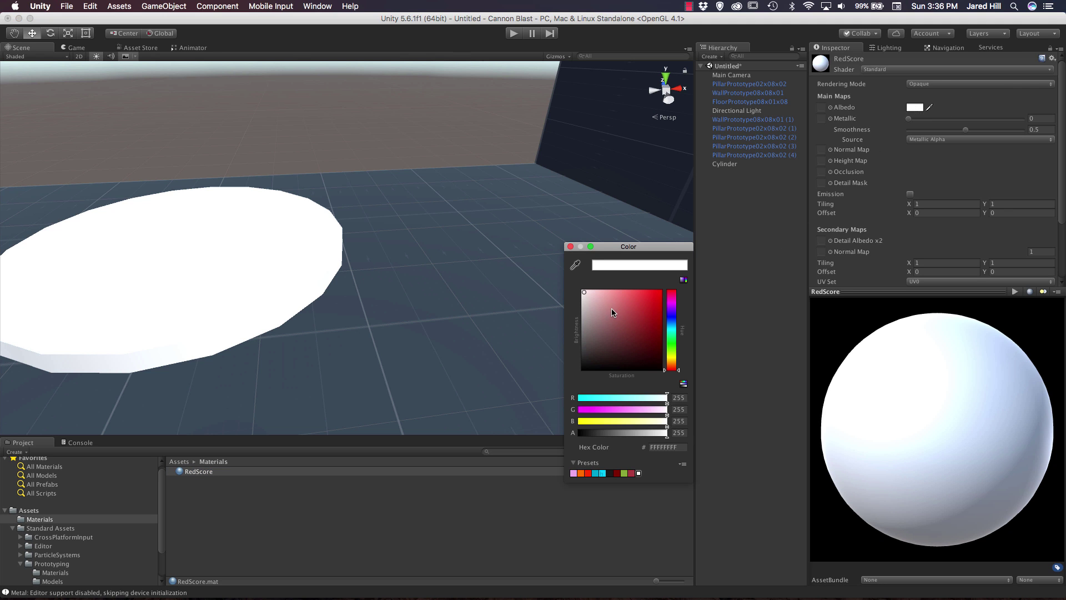
pyautogui.moveTo(621, 305); pyautogui.dragTo(662, 321)
pyautogui.click(570, 247)
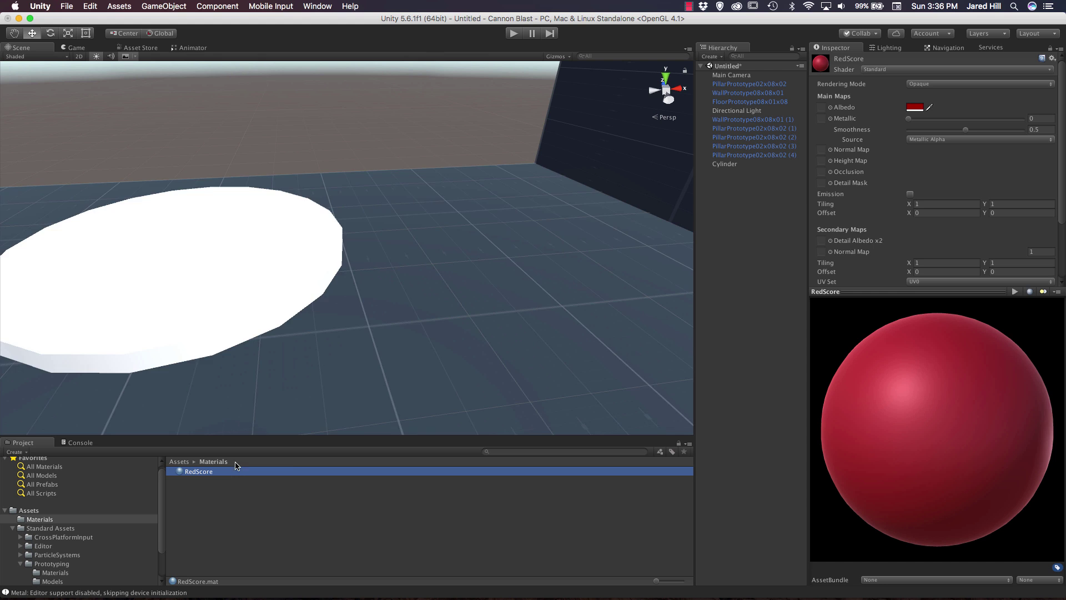
pyautogui.moveTo(225, 471); pyautogui.dragTo(221, 318)
pyautogui.keyDown('alt'); pyautogui.moveTo(355, 339); pyautogui.dragTo(466, 328); pyautogui.keyUp('alt')
pyautogui.moveTo(467, 329); pyautogui.dragTo(607, 297, button='middle')
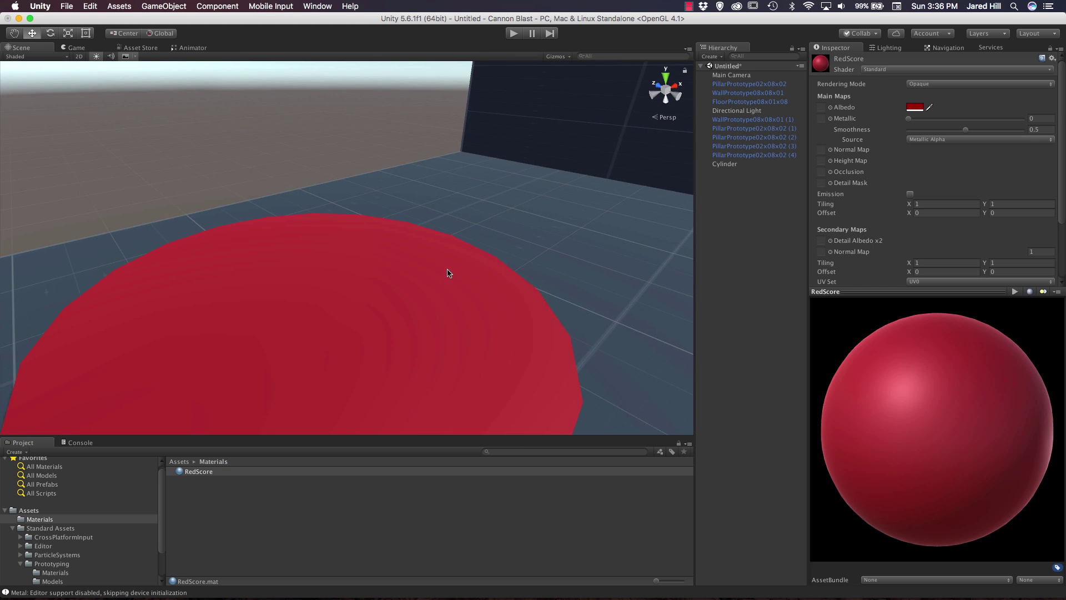
pyautogui.scroll(-3, 449, 273)
# Remove the Capsule Collider component from the red cylinder.
pyautogui.click(339, 342)
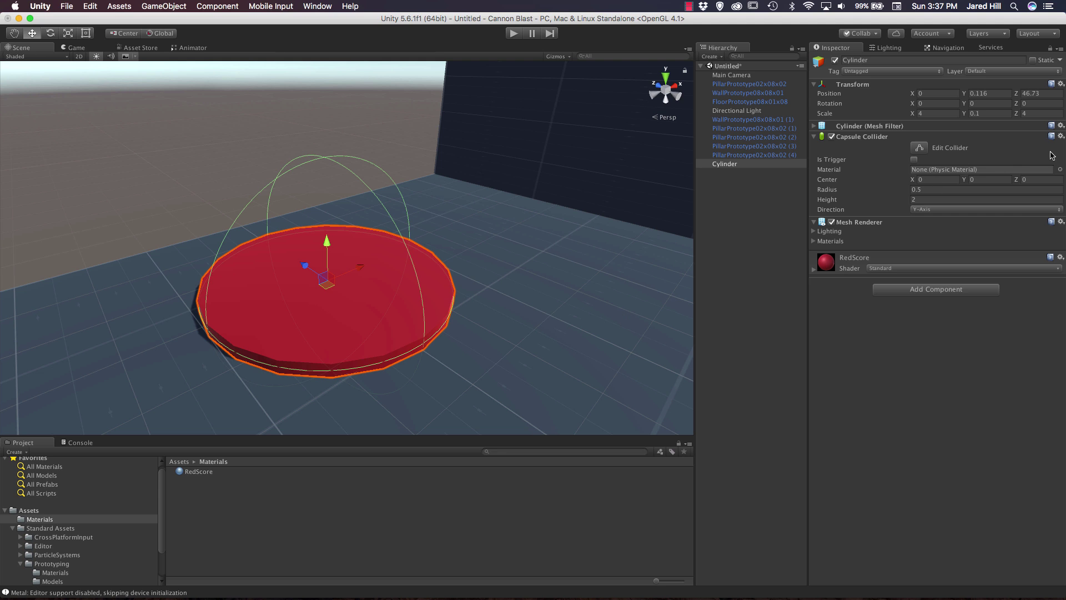
pyautogui.click(1061, 136)
pyautogui.click(1004, 163)
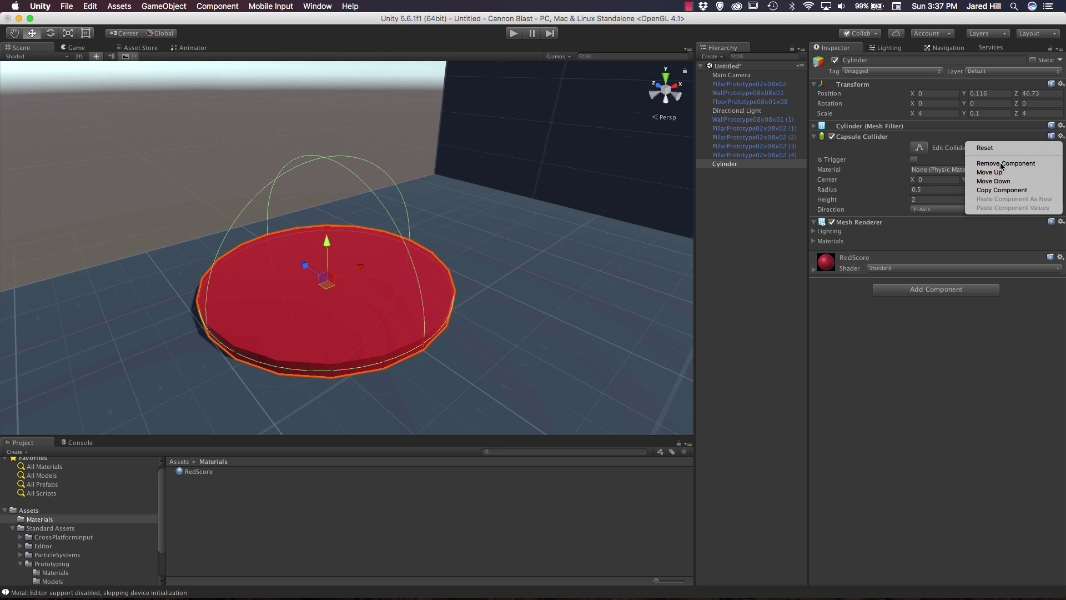
pyautogui.moveTo(331, 272); pyautogui.dragTo(433, 300, button='right')
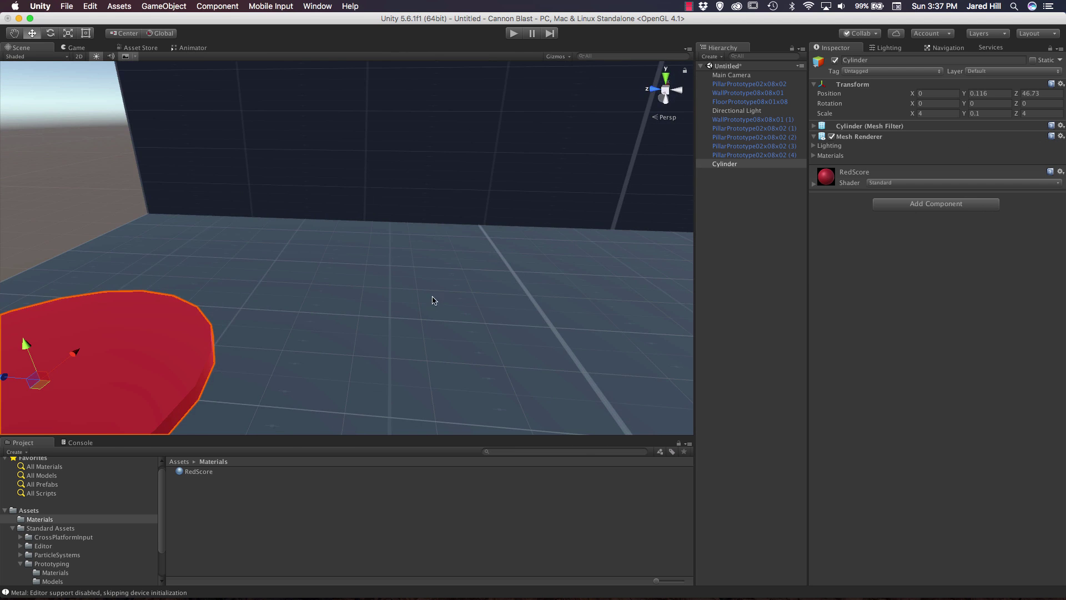
pyautogui.moveTo(433, 300); pyautogui.dragTo(578, 232, button='middle')
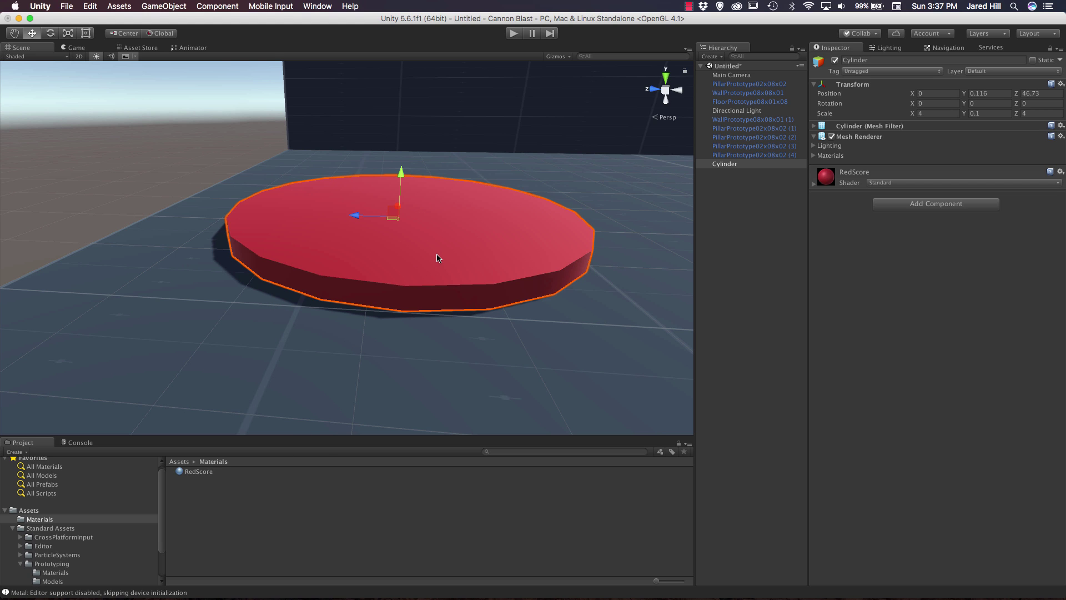
# Duplicate the red cylinder twice and raise Cylinder (1) to Y 0.34.
pyautogui.press('super+d')
pyautogui.press('super+d')
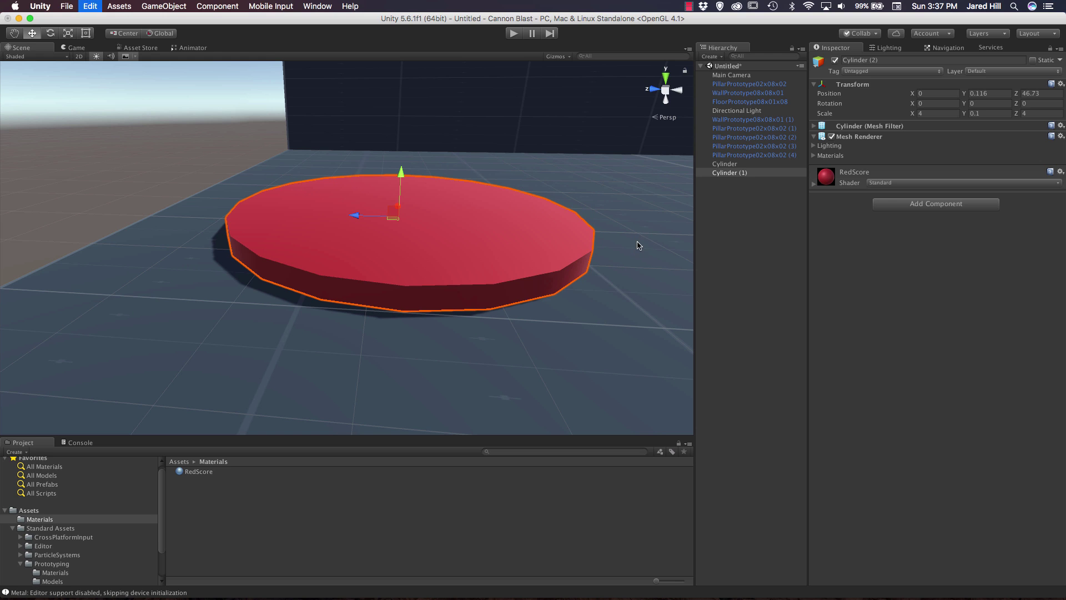
pyautogui.click(735, 173)
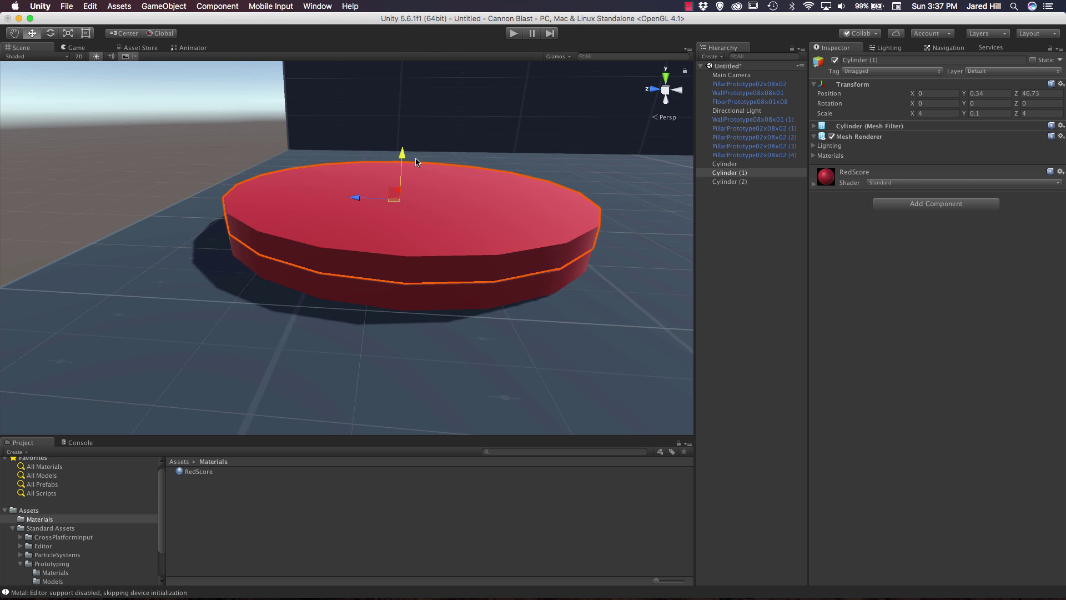
# Set the X and Z scale of Cylinder (1) to 2.
pyautogui.click(943, 114)
pyautogui.write('2')
pyautogui.click(1036, 115)
pyautogui.write('2')
pyautogui.moveTo(467, 235); pyautogui.dragTo(452, 276, button='middle')
# Set the X and Z scale of Cylinder (1) to 3.
pyautogui.click(943, 114)
pyautogui.write('3')
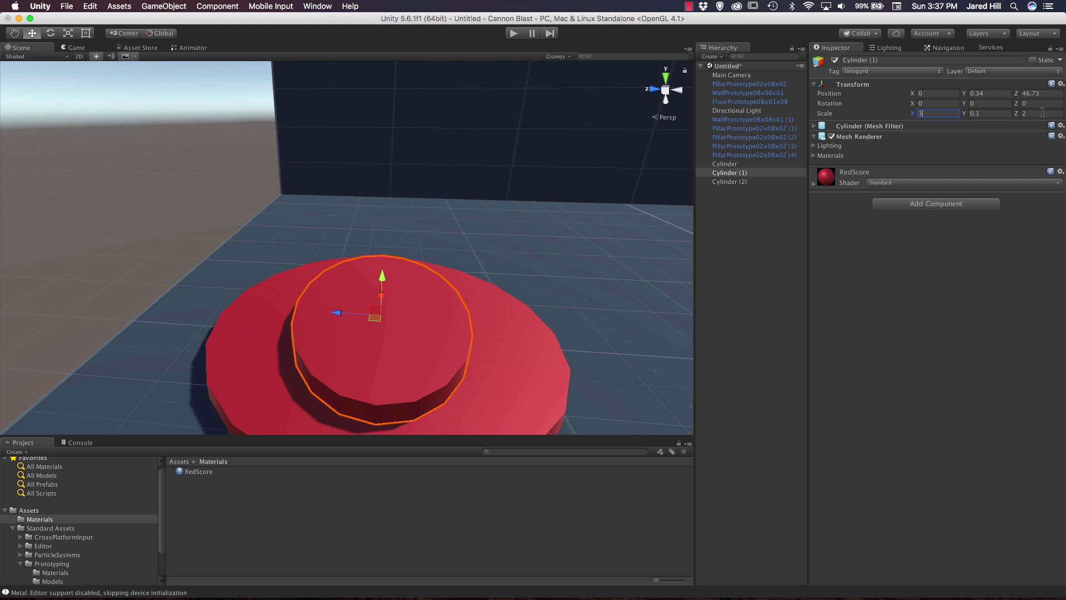
pyautogui.click(1038, 113)
pyautogui.write('3')
pyautogui.moveTo(387, 185); pyautogui.dragTo(386, 207, button='middle')
pyautogui.moveTo(386, 207); pyautogui.dragTo(452, 215, button='right')
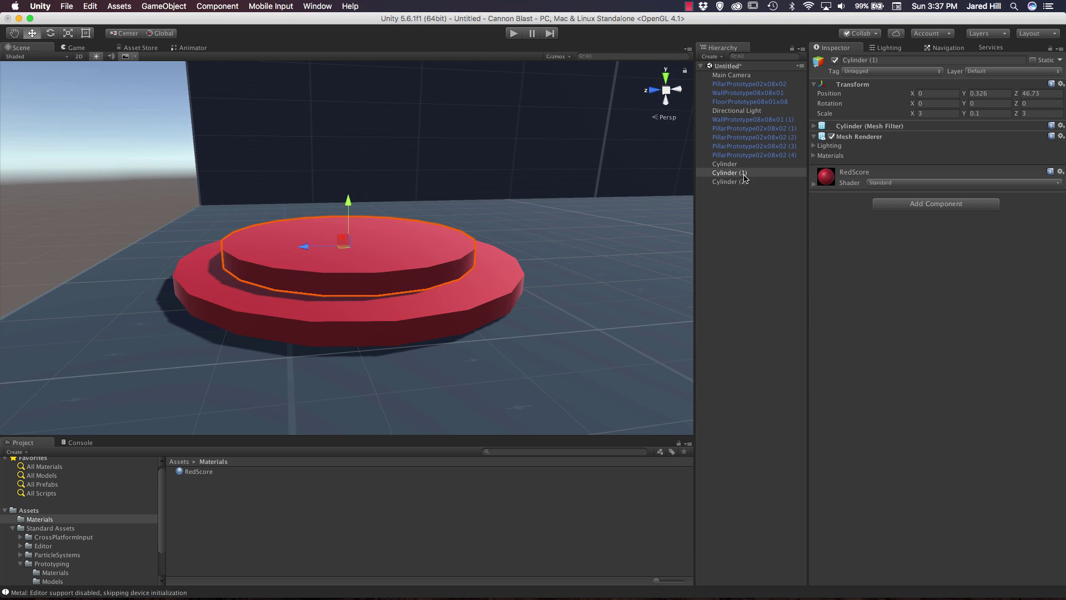
# Raise Cylinder (2) above the other tiers to about Y 0.717 and set its X and Z scale to 2.
pyautogui.click(742, 182)
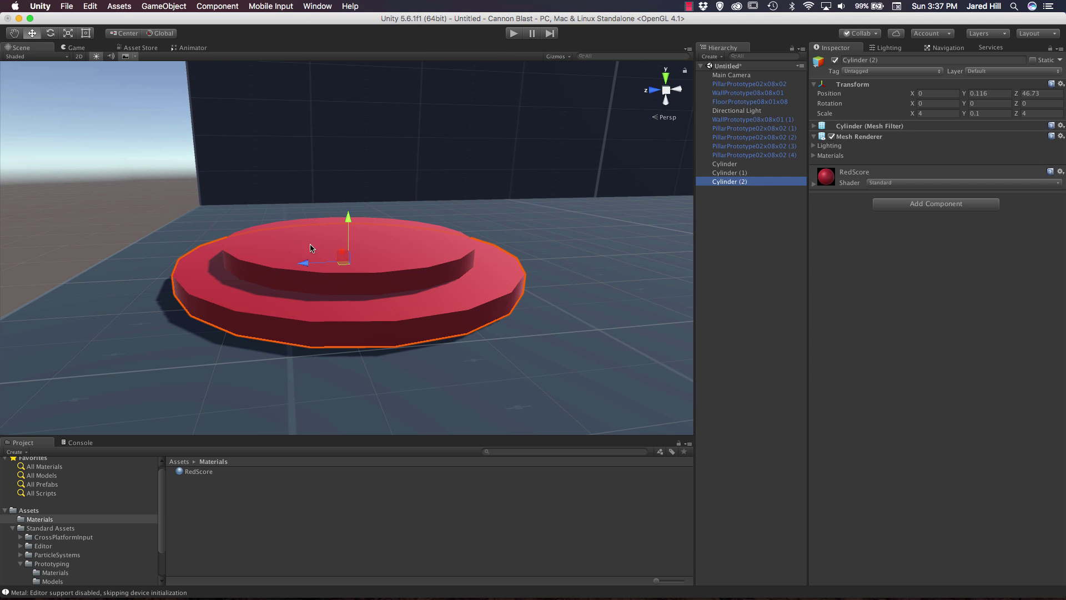
pyautogui.moveTo(348, 223); pyautogui.dragTo(367, 178)
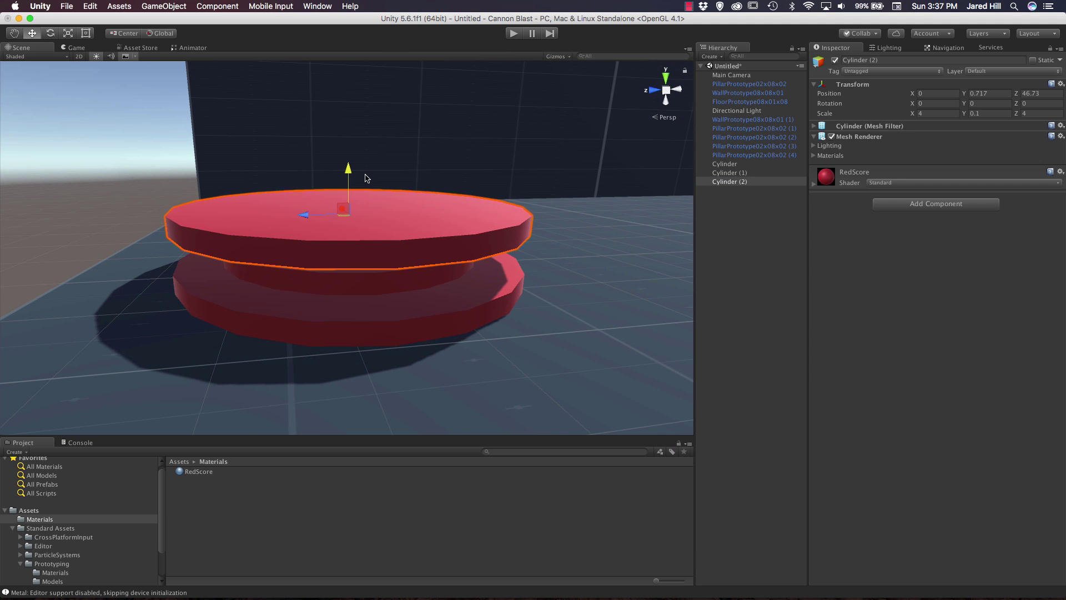
pyautogui.click(948, 113)
pyautogui.write('2')
pyautogui.press('Tab')
pyautogui.write('2')
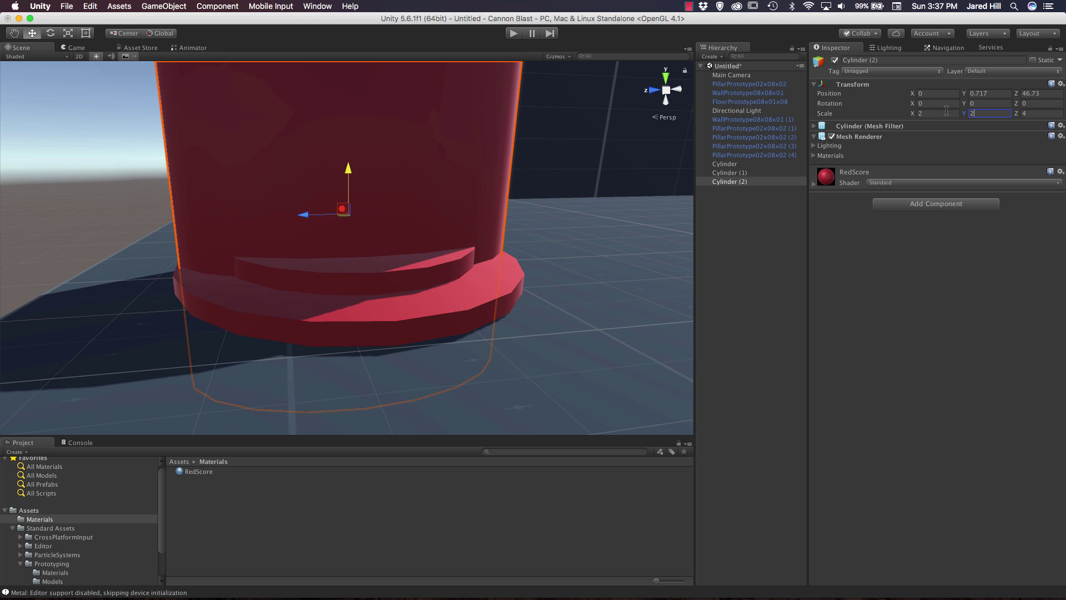
pyautogui.press('Escape')
pyautogui.press('Tab')
pyautogui.write('2')
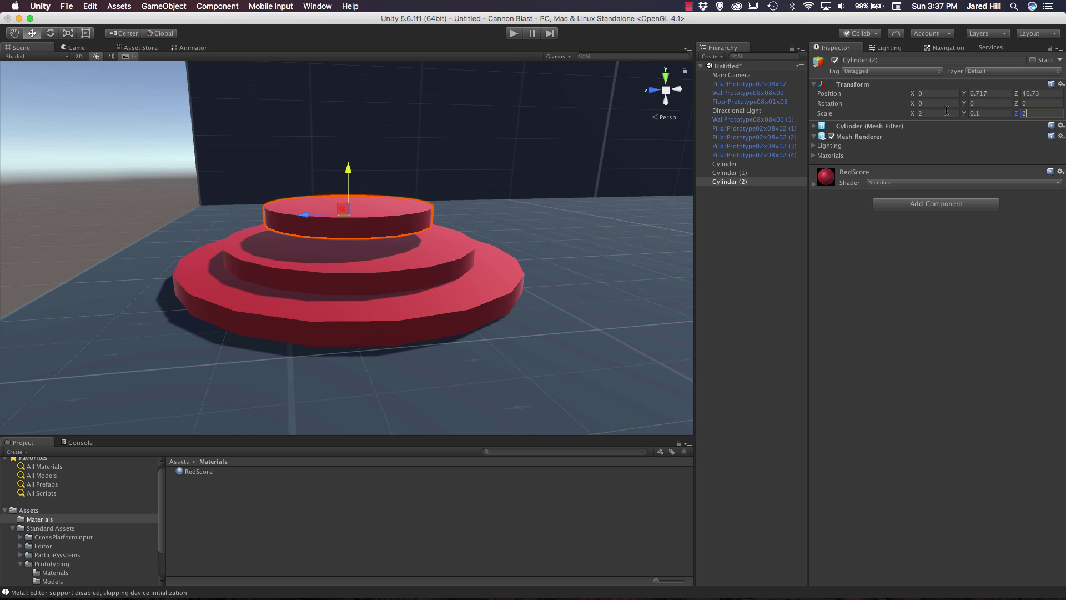
# Lower Cylinder (2) onto the middle tier at Y 0.52.
pyautogui.moveTo(414, 242); pyautogui.dragTo(416, 238, button='right')
pyautogui.moveTo(417, 238); pyautogui.dragTo(445, 324, button='middle')
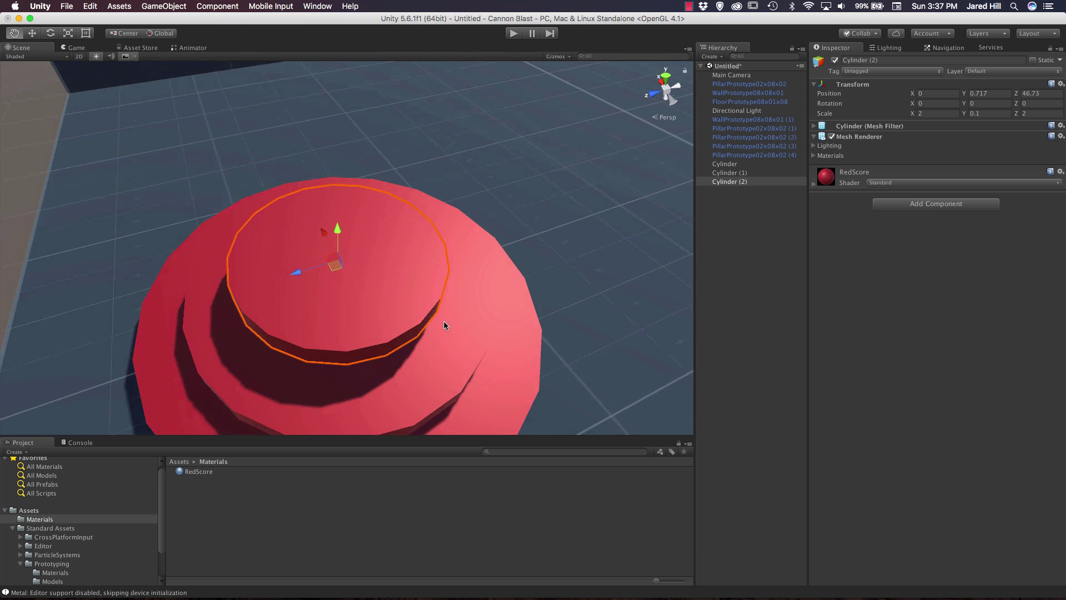
pyautogui.moveTo(339, 234); pyautogui.dragTo(345, 246)
pyautogui.moveTo(415, 264); pyautogui.dragTo(442, 259, button='right')
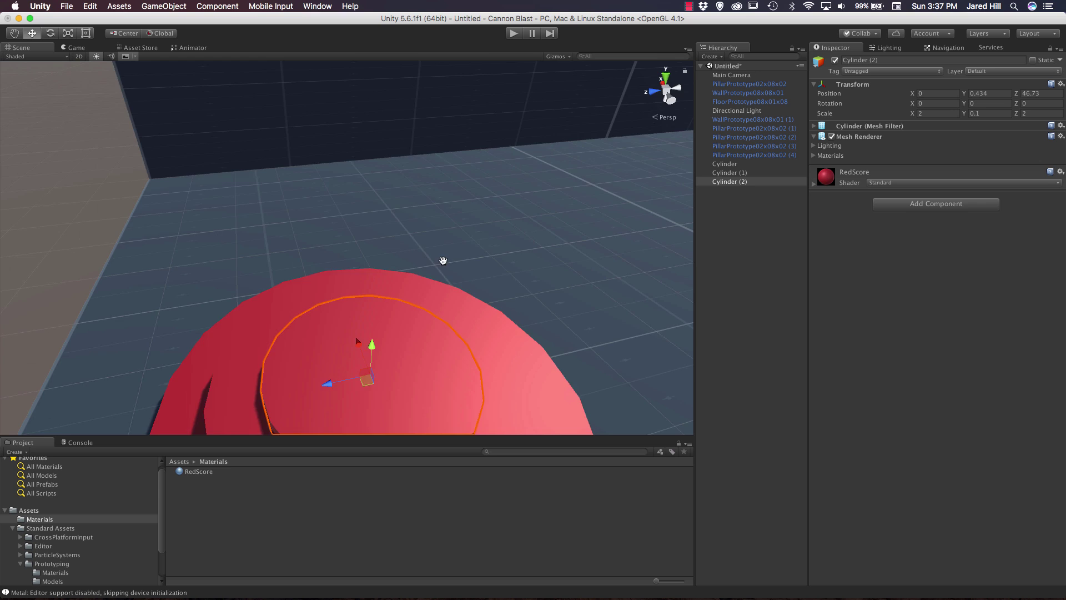
pyautogui.moveTo(442, 259); pyautogui.dragTo(427, 178, button='middle')
pyautogui.keyDown('alt'); pyautogui.moveTo(427, 178); pyautogui.dragTo(435, 190); pyautogui.keyUp('alt')
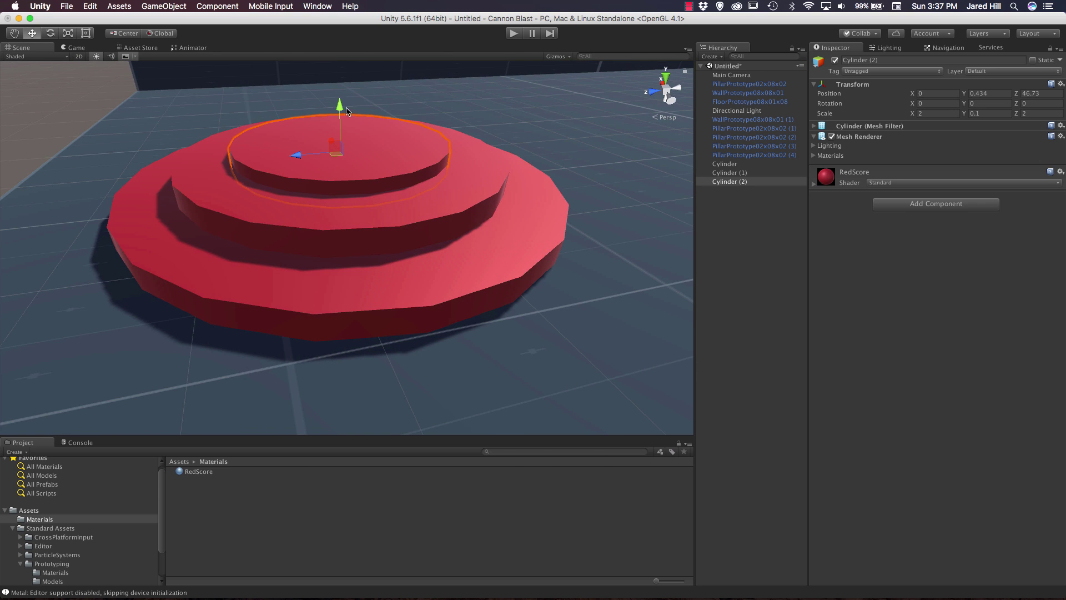
pyautogui.moveTo(342, 108); pyautogui.dragTo(346, 101)
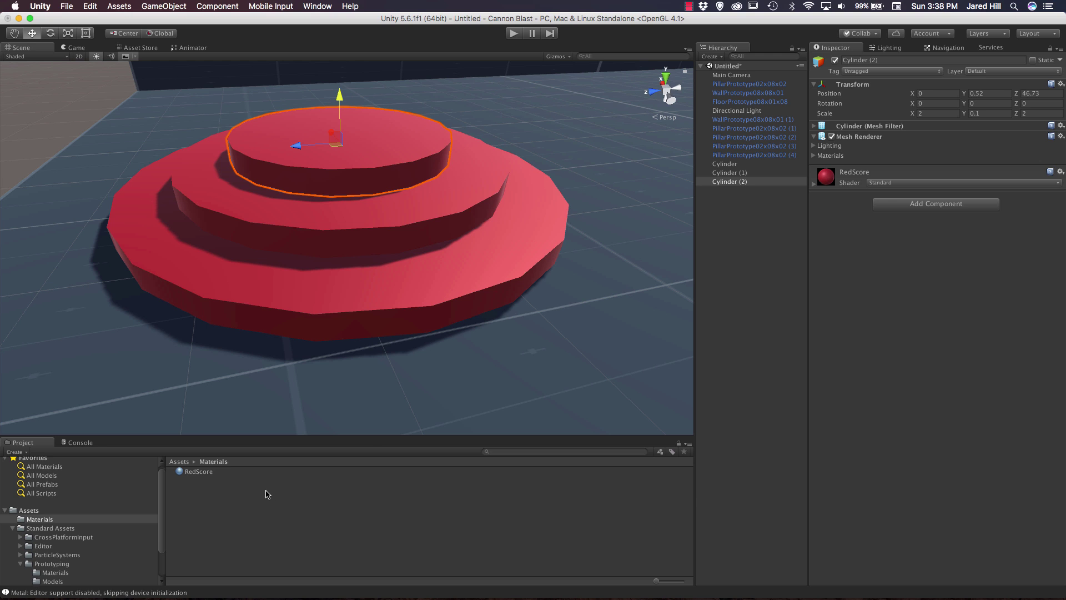
# Create a material named YellowScore in the Materials folder.
pyautogui.rightClick(249, 502)
pyautogui.moveTo(293, 403)
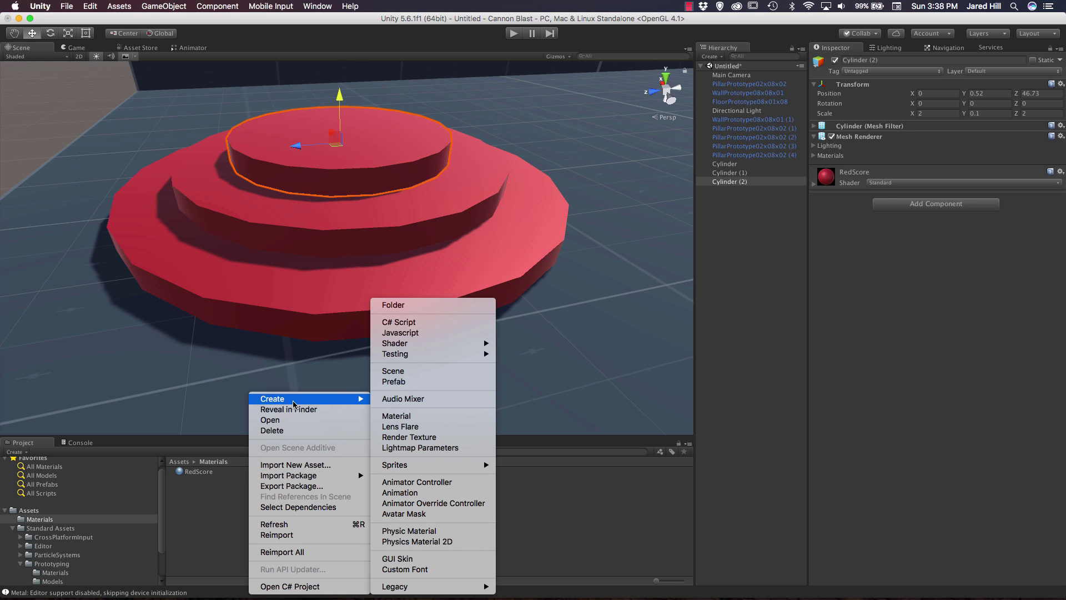
pyautogui.click(405, 416)
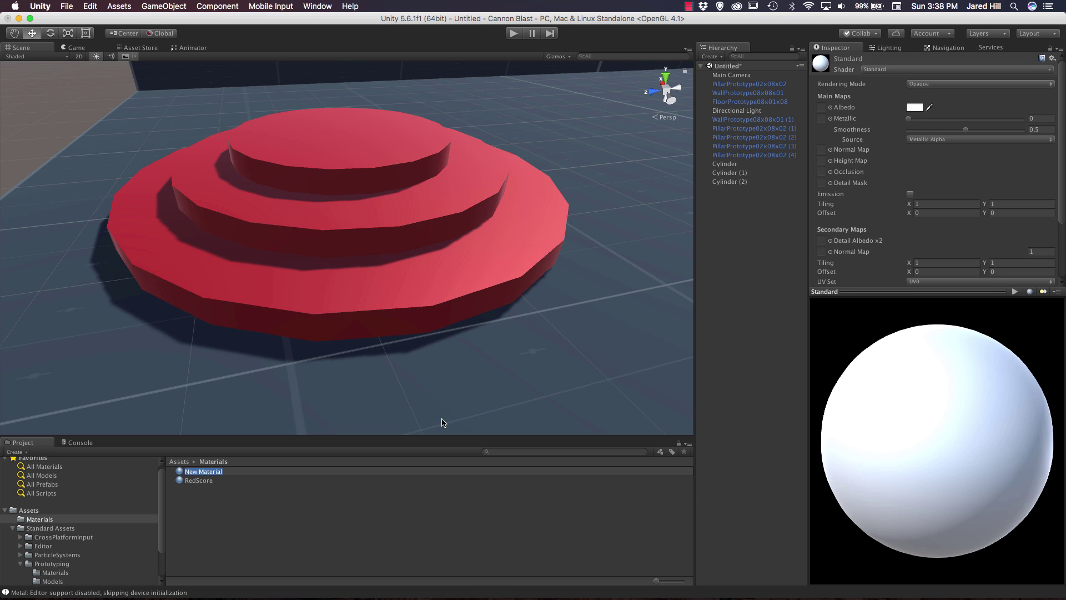
pyautogui.write('YellowScore')
pyautogui.press('Return')
# Apply YellowScore to the middle cylinder and set its albedo to yellow EEDE00.
pyautogui.moveTo(433, 480); pyautogui.dragTo(411, 225)
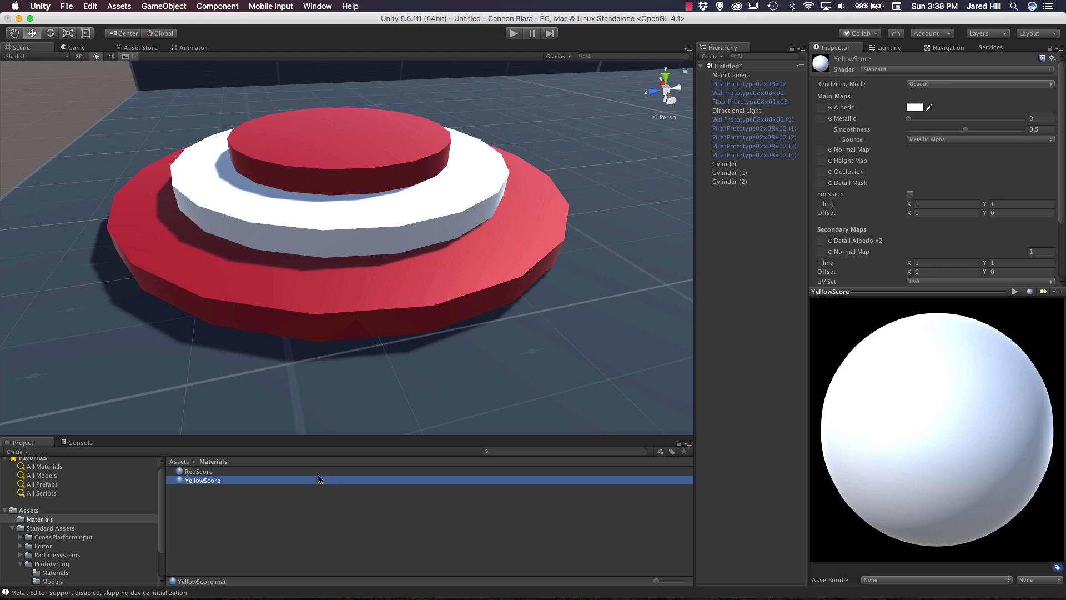
pyautogui.click(913, 108)
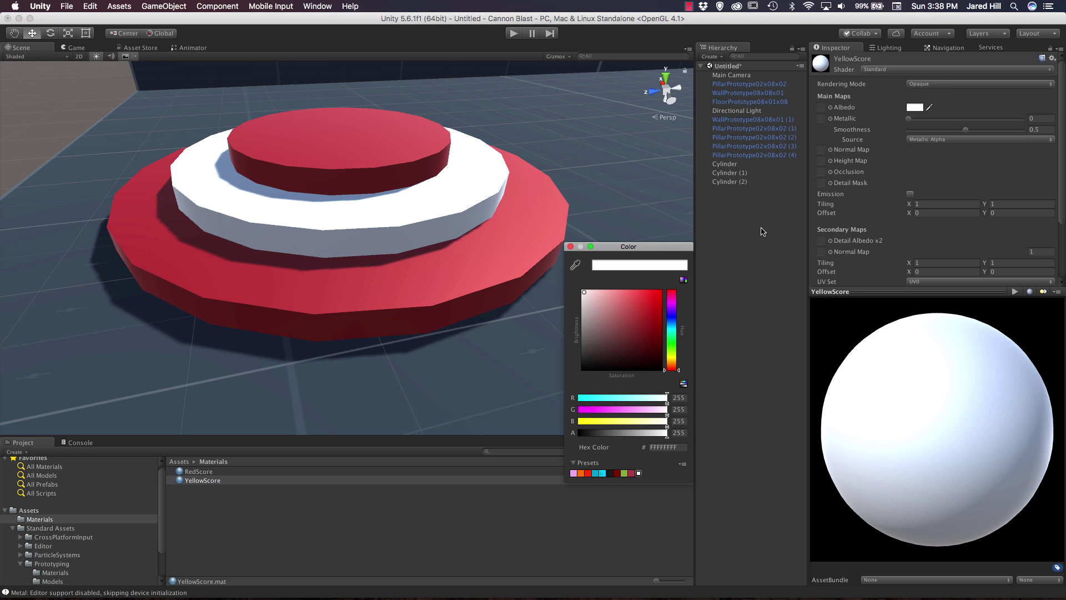
pyautogui.click(669, 357)
pyautogui.moveTo(652, 319); pyautogui.dragTo(663, 300)
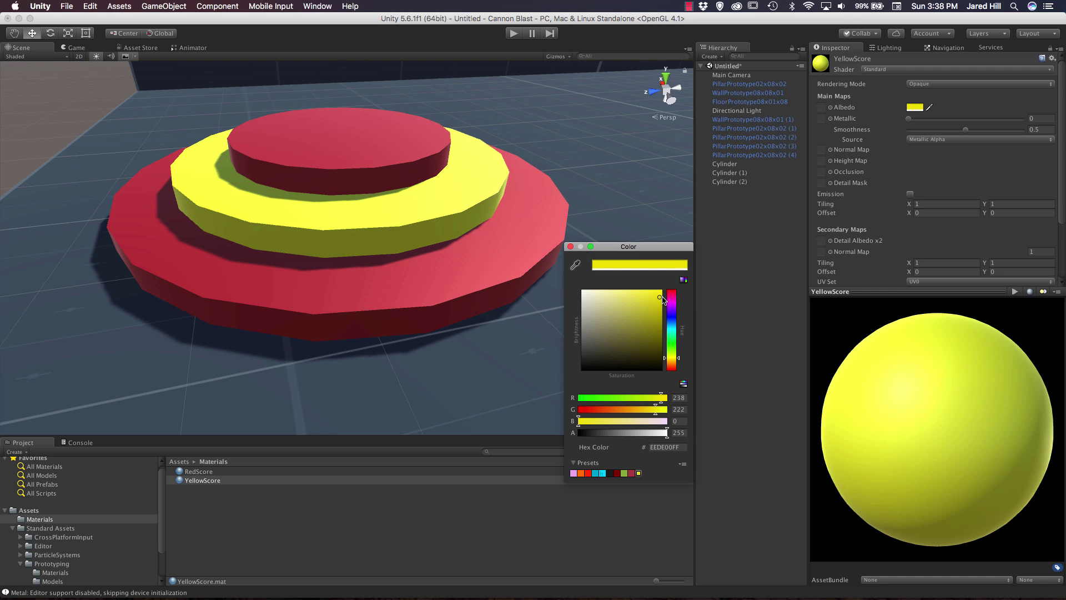
pyautogui.click(570, 246)
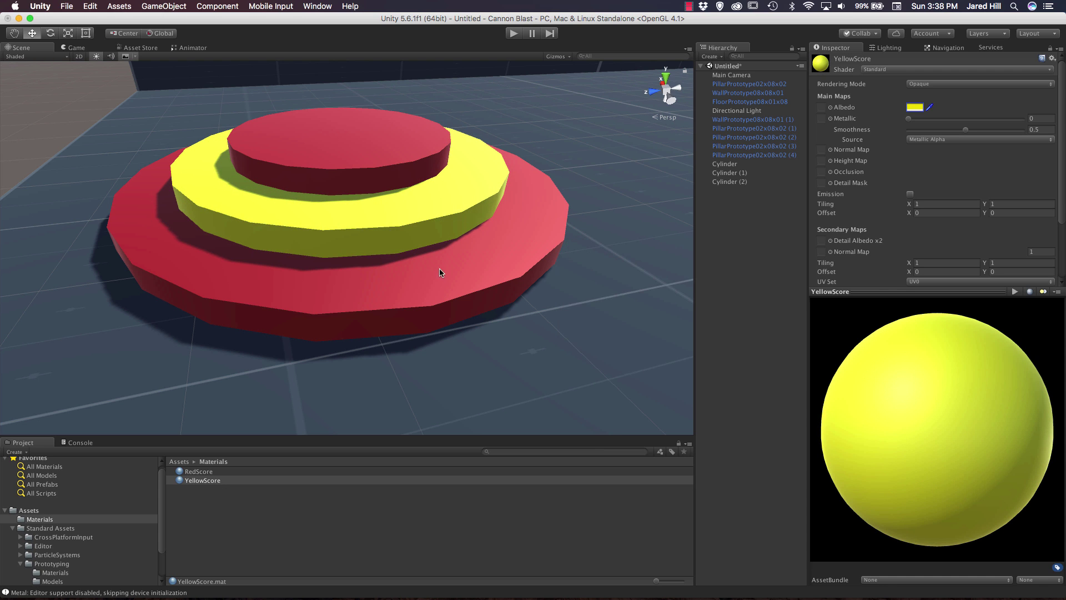
# Create a material named GreenScore in the Materials folder.
pyautogui.moveTo(441, 271); pyautogui.dragTo(444, 316, button='middle')
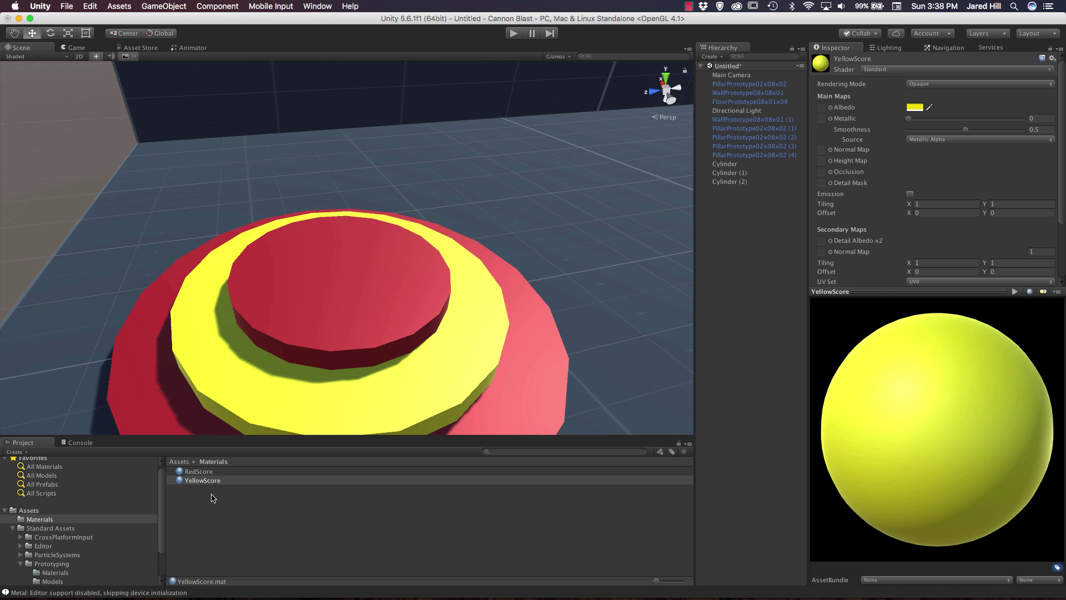
pyautogui.click(249, 511)
pyautogui.rightClick(248, 505)
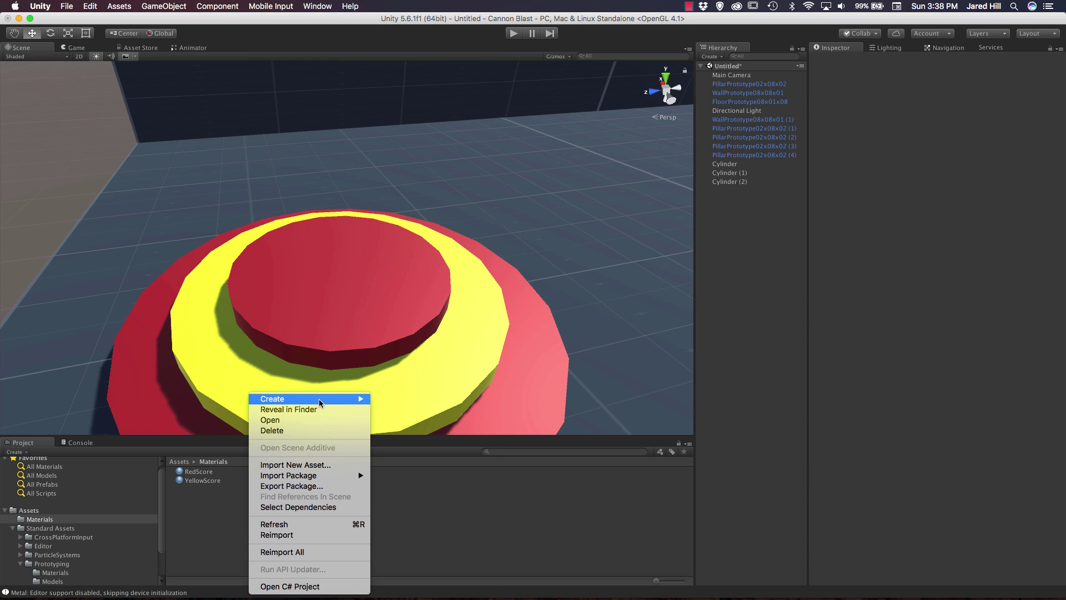
pyautogui.moveTo(322, 399)
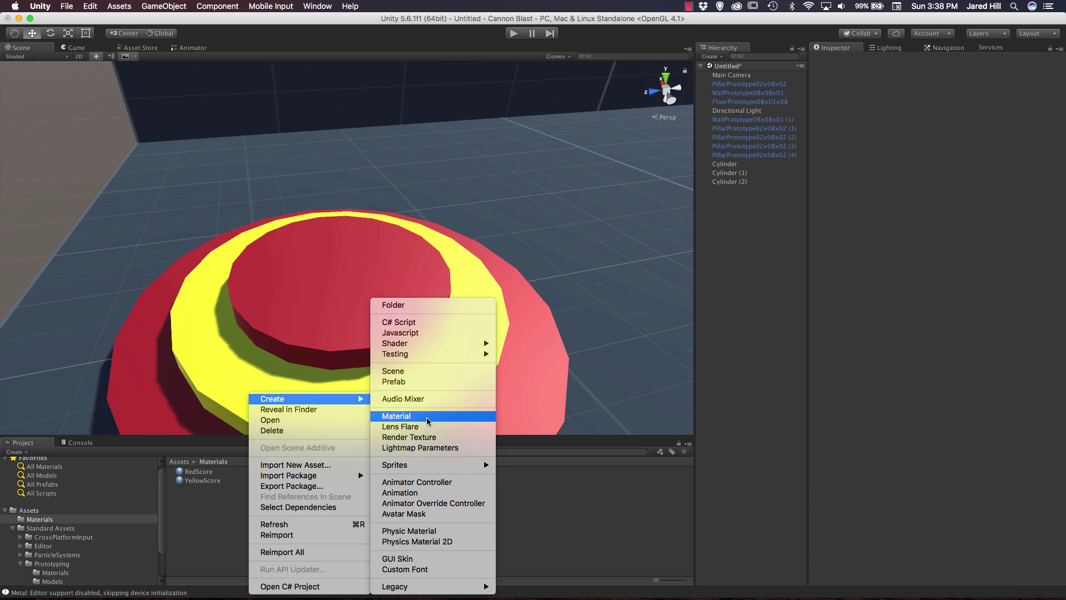
pyautogui.click(422, 415)
pyautogui.write('F')
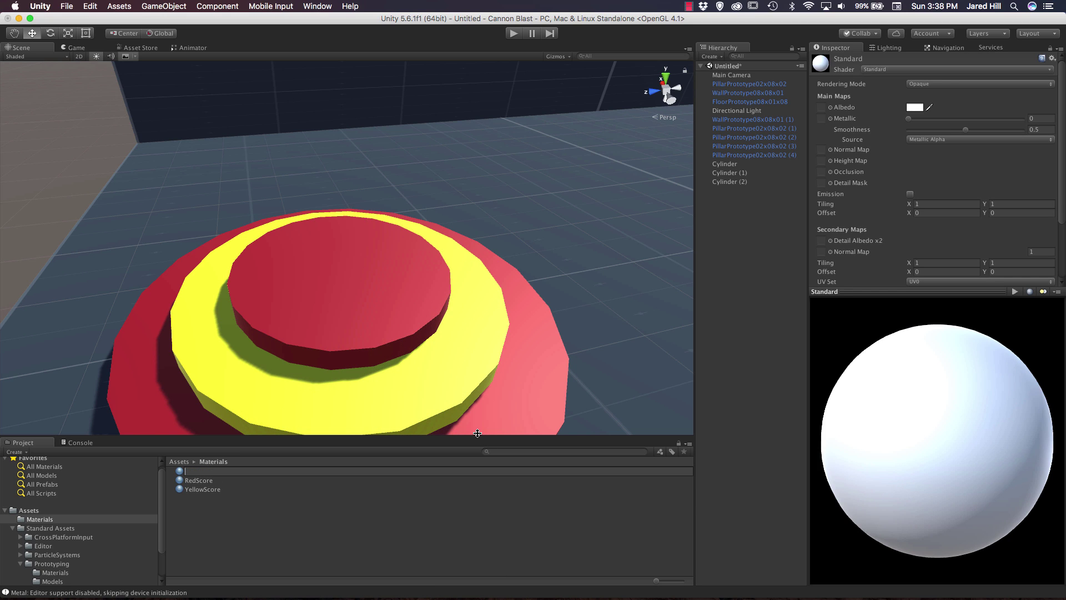
pyautogui.write('reenScore')
pyautogui.press('Return')
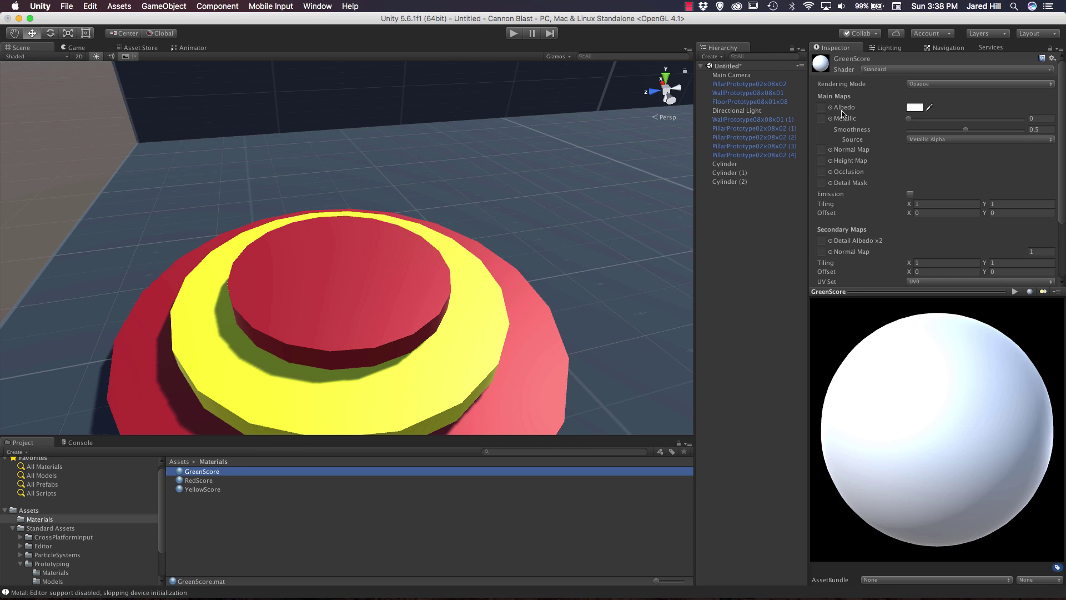
# Set GreenScore's albedo to green 00CC12 and apply the material to the top cylinder.
pyautogui.click(915, 108)
pyautogui.click(673, 344)
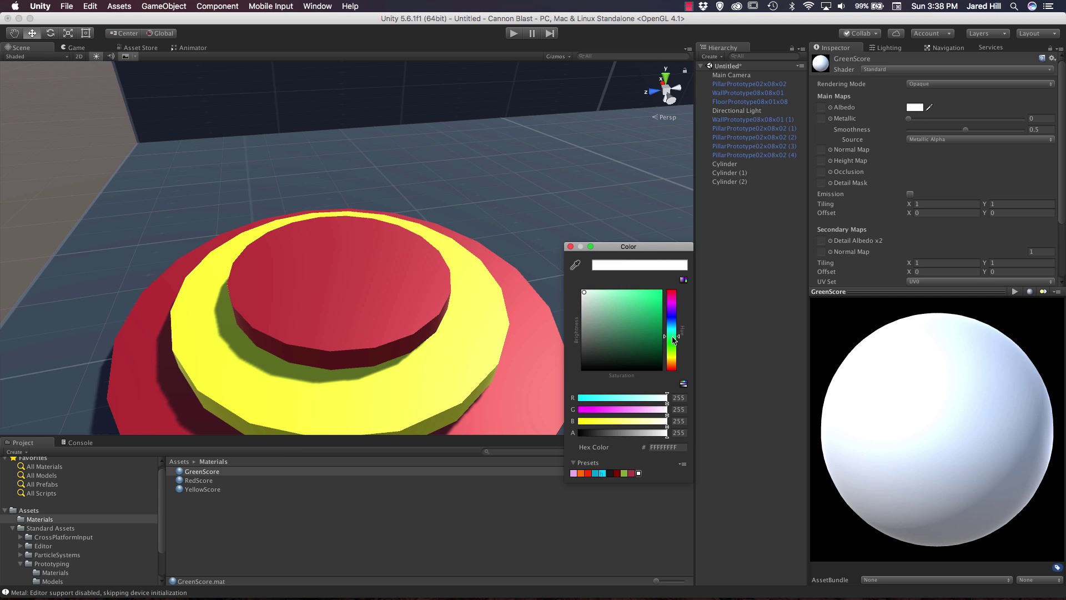
pyautogui.moveTo(656, 320); pyautogui.dragTo(660, 307)
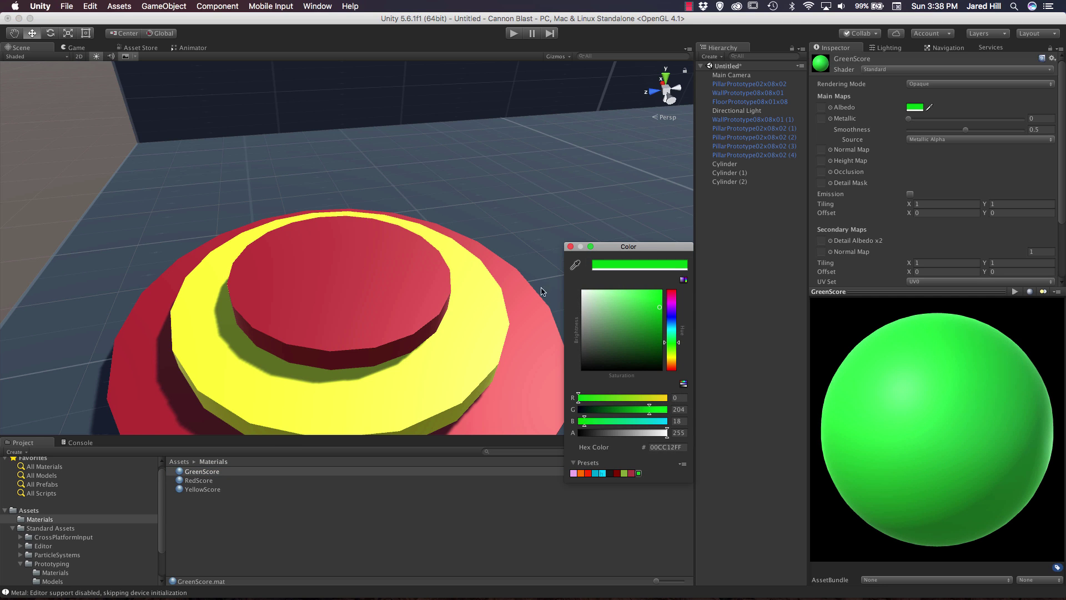
pyautogui.click(571, 247)
pyautogui.moveTo(202, 472); pyautogui.dragTo(358, 336)
# Set the X and Z scale of the green top cylinder to 1.5.
pyautogui.keyDown('alt'); pyautogui.moveTo(327, 264); pyautogui.dragTo(485, 210); pyautogui.keyUp('alt')
pyautogui.moveTo(139, 305); pyautogui.dragTo(262, 314, button='middle')
pyautogui.scroll(-8, 323, 278)
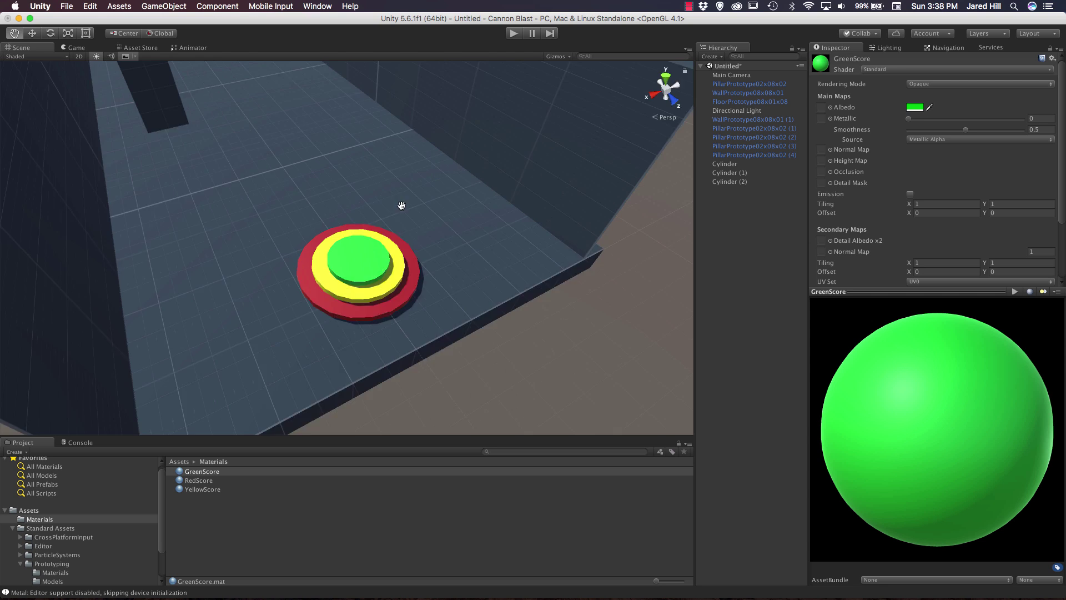
pyautogui.moveTo(401, 207); pyautogui.dragTo(390, 215, button='middle')
pyautogui.keyDown('alt'); pyautogui.moveTo(390, 216); pyautogui.dragTo(389, 352); pyautogui.keyUp('alt')
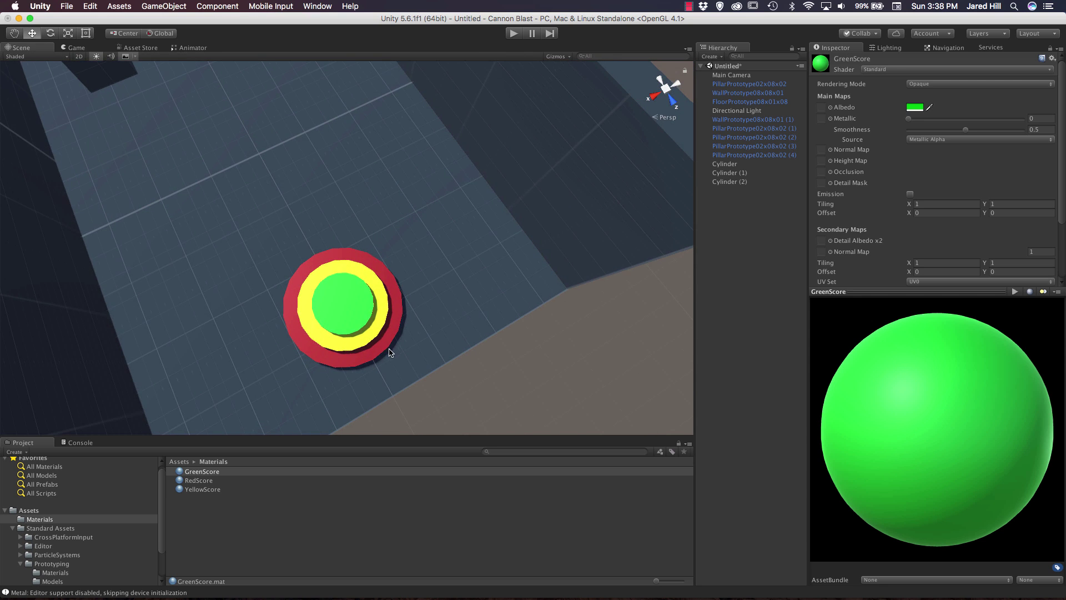
pyautogui.click(340, 309)
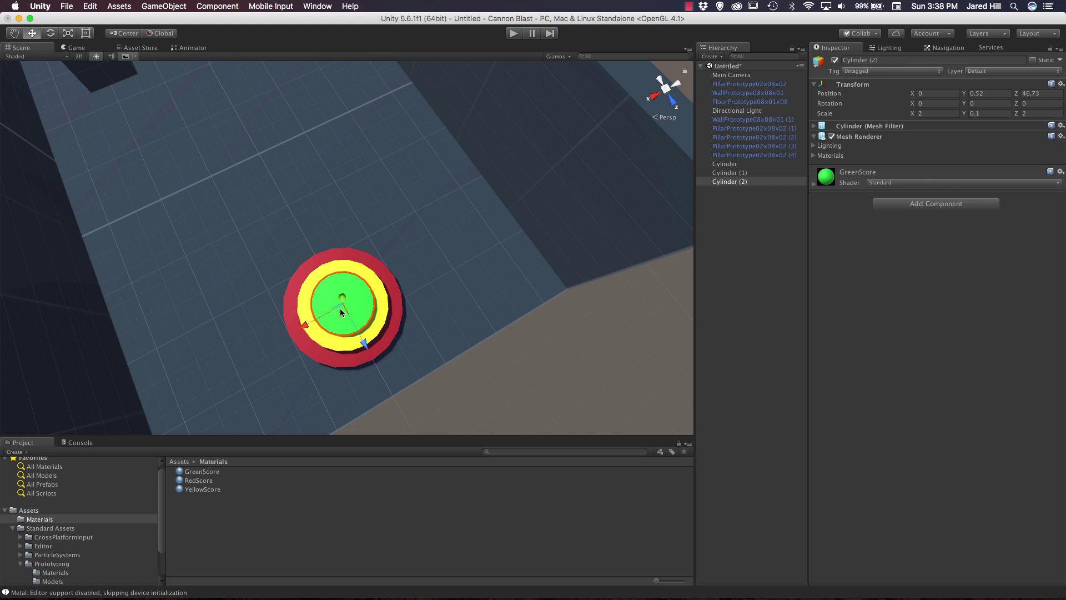
pyautogui.click(932, 114)
pyautogui.write('1.5')
pyautogui.press('Tab')
pyautogui.press('Tab')
pyautogui.write('1.5')
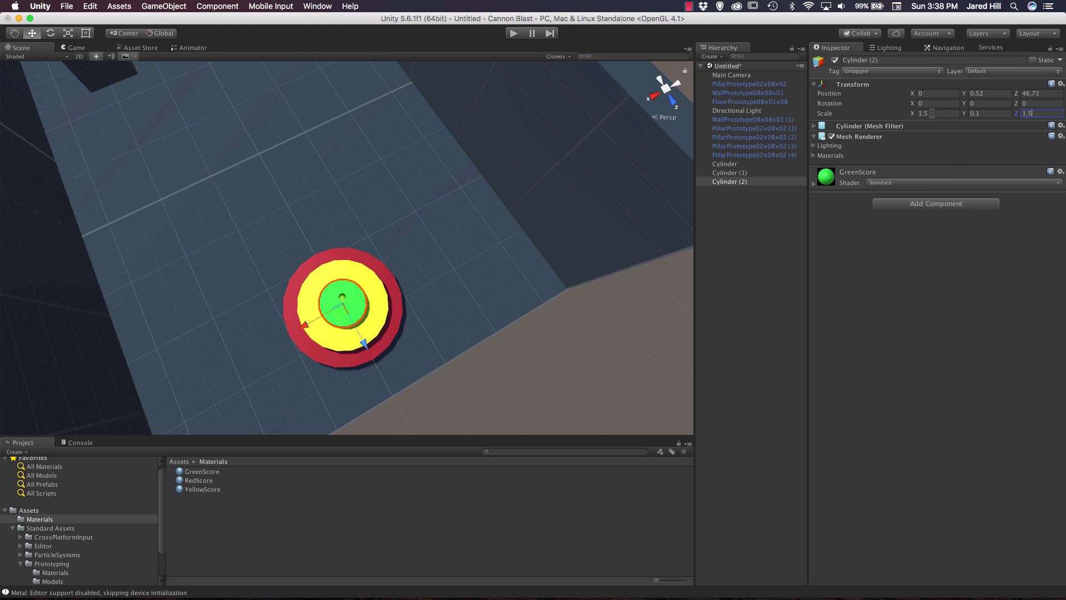
# Examine the tiered target up close and its placement in the walled lane from several angles.
pyautogui.scroll(5, 318, 261)
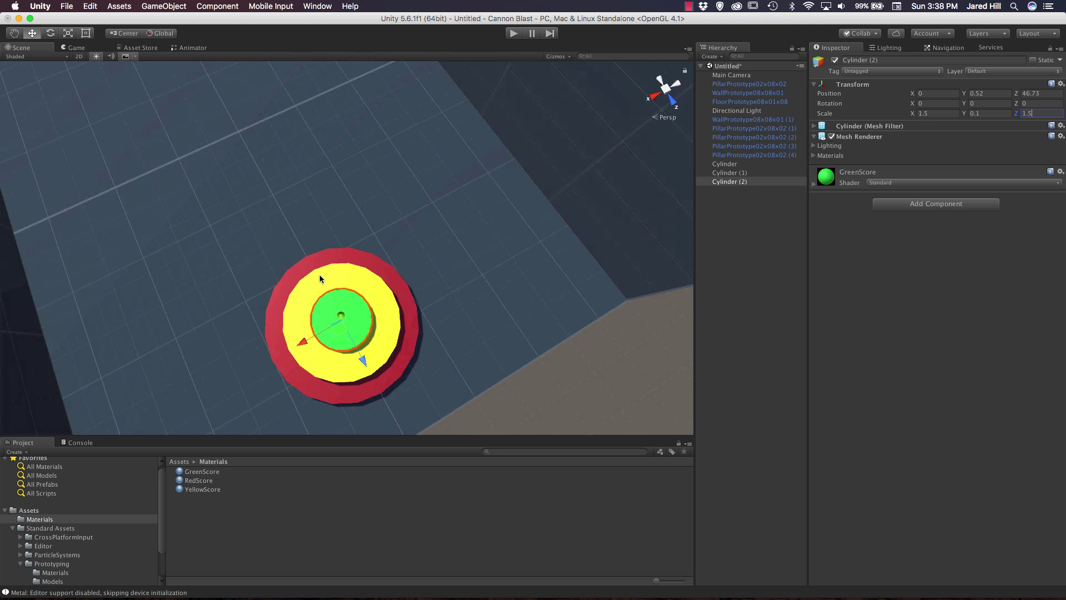
pyautogui.keyDown('alt'); pyautogui.moveTo(351, 295); pyautogui.dragTo(470, 162); pyautogui.keyUp('alt')
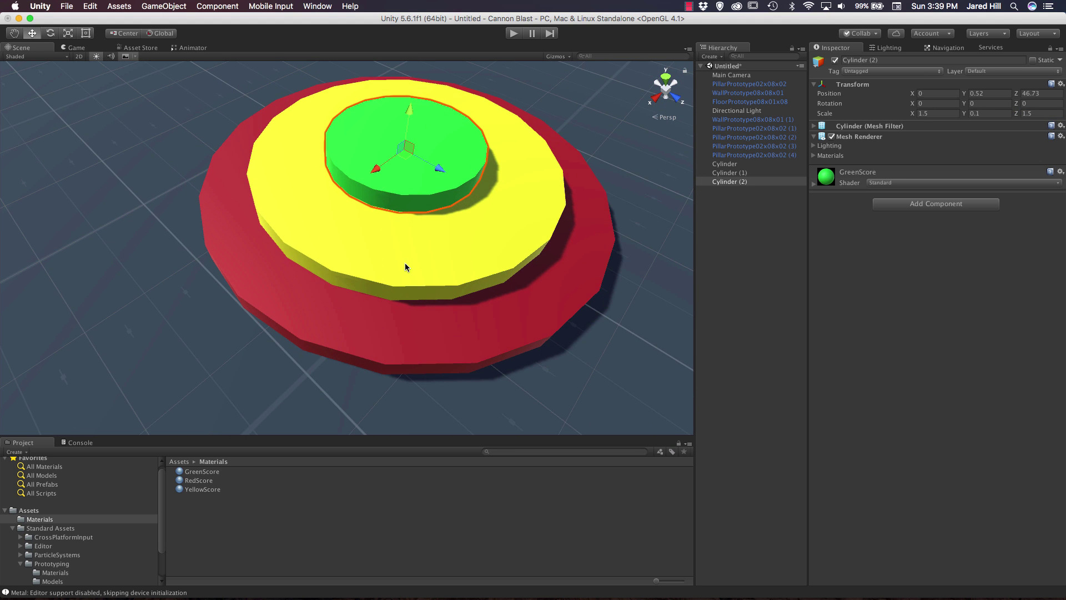
pyautogui.moveTo(405, 283); pyautogui.dragTo(485, 236, button='right')
pyautogui.press('q')
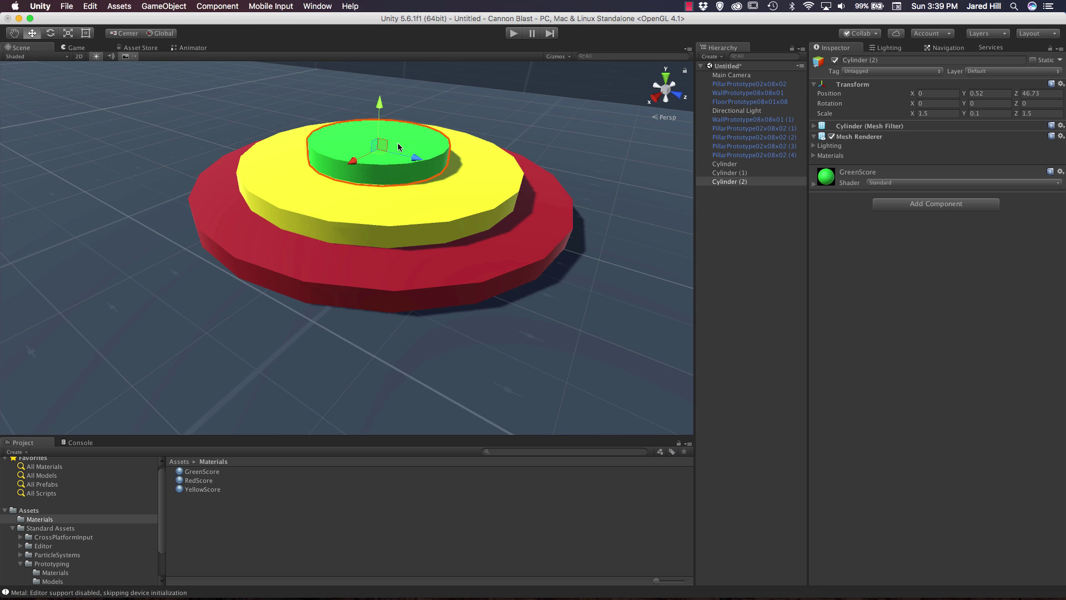
pyautogui.scroll(-10, 411, 232)
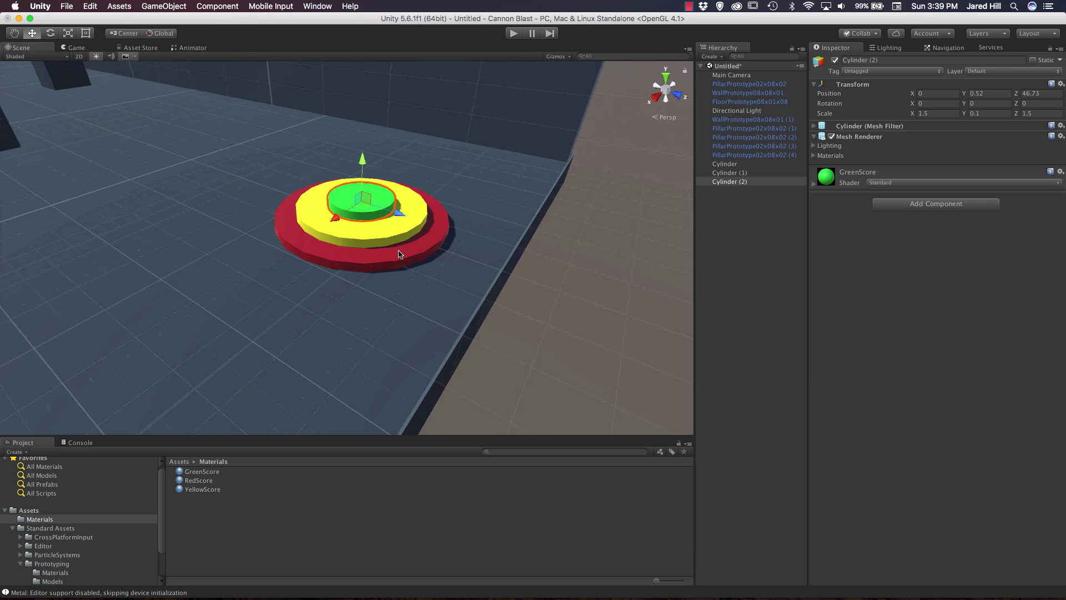
pyautogui.moveTo(295, 214); pyautogui.dragTo(312, 255, button='middle')
pyautogui.scroll(-5, 312, 255)
pyautogui.moveTo(127, 183); pyautogui.dragTo(163, 215, button='right')
pyautogui.keyDown('alt'); pyautogui.moveTo(164, 217); pyautogui.dragTo(368, 245); pyautogui.keyUp('alt')
pyautogui.moveTo(163, 255); pyautogui.dragTo(283, 250, button='right')
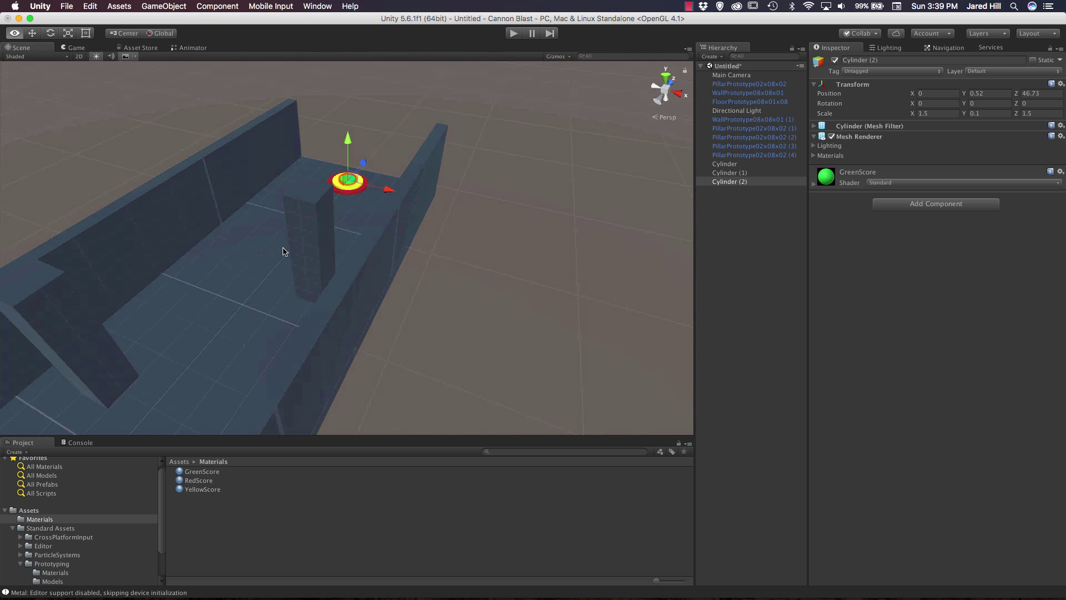
pyautogui.moveTo(283, 250); pyautogui.dragTo(425, 163, button='middle')
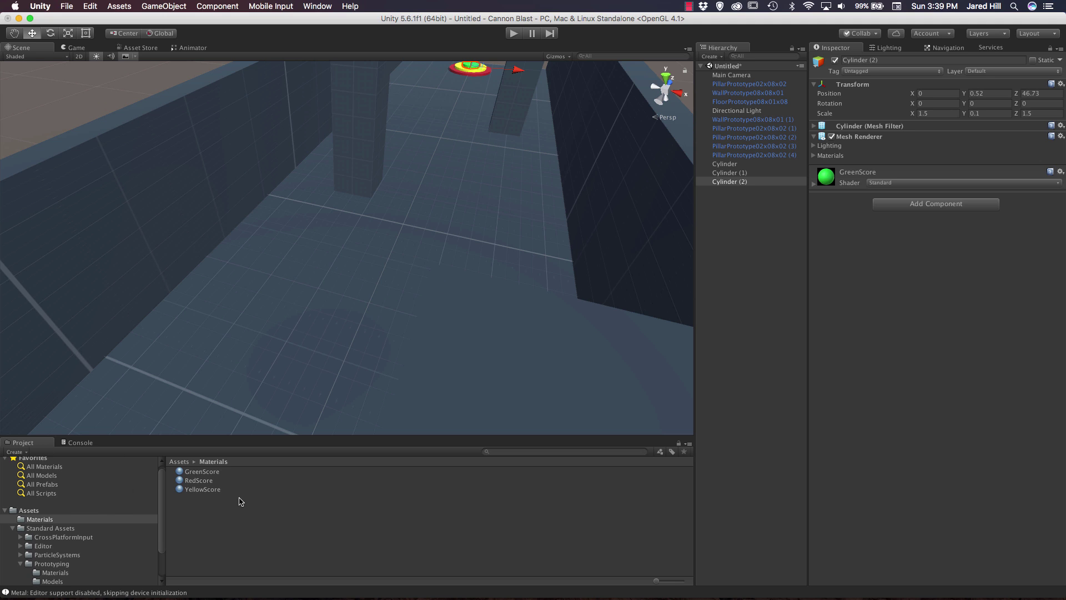
# Create a folder named Scenes in Assets and open it.
pyautogui.click(186, 463)
pyautogui.rightClick(232, 520)
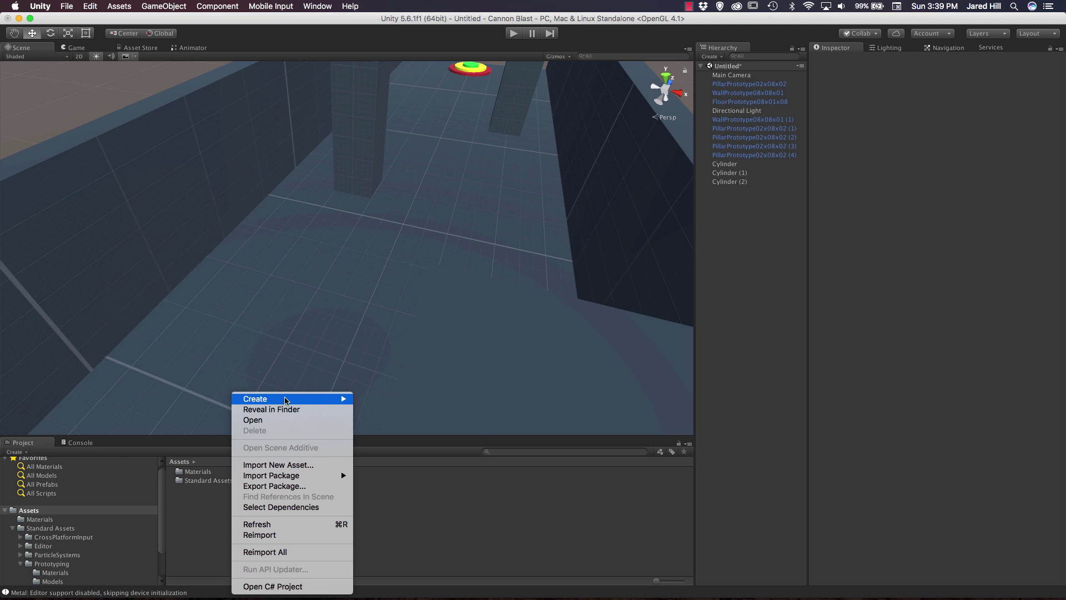
pyautogui.moveTo(311, 401)
pyautogui.click(389, 305)
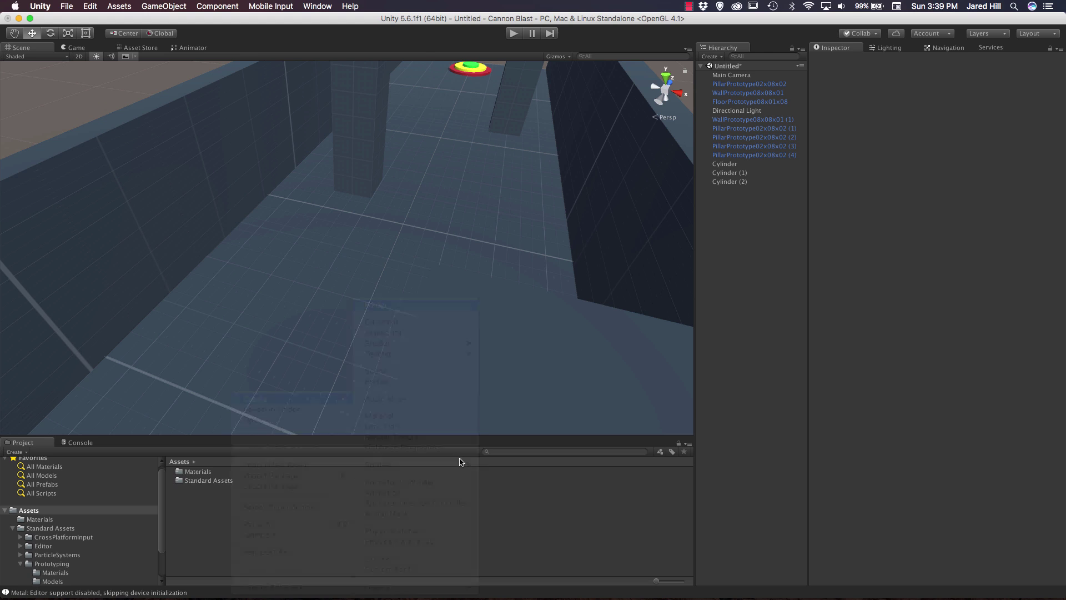
pyautogui.write('Scenes')
pyautogui.press('Return')
pyautogui.doubleClick(376, 481)
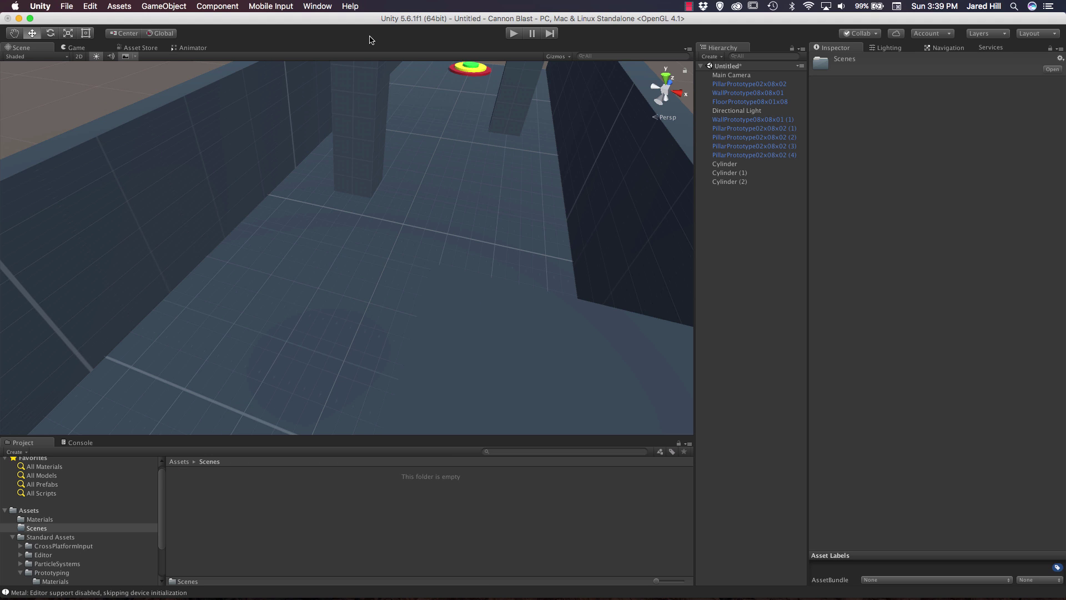
# Save the scene as Prototyping in the Scenes folder.
pyautogui.click(75, 6)
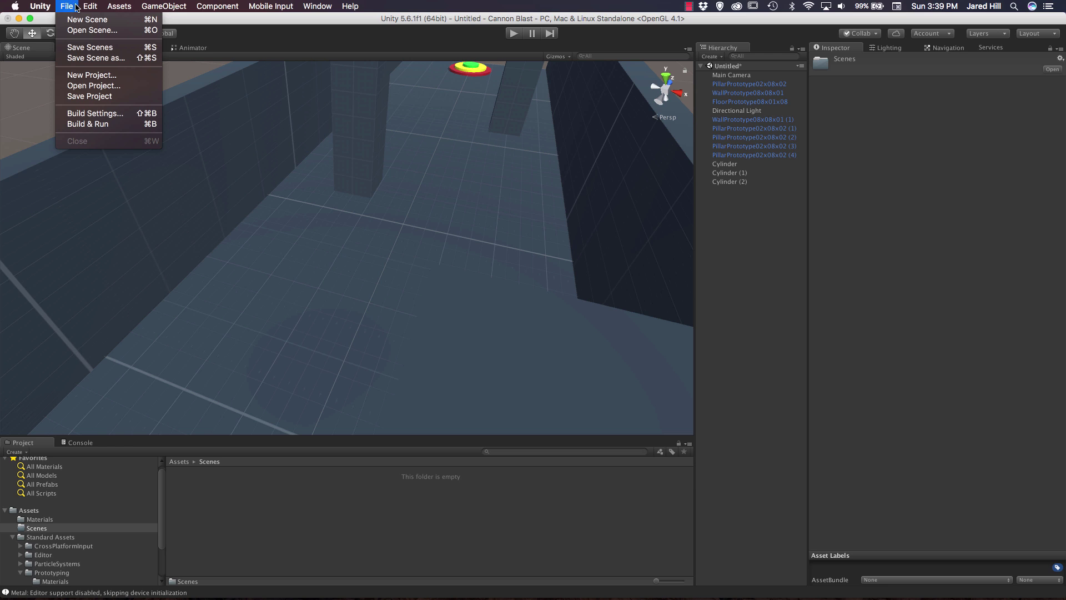
pyautogui.click(83, 46)
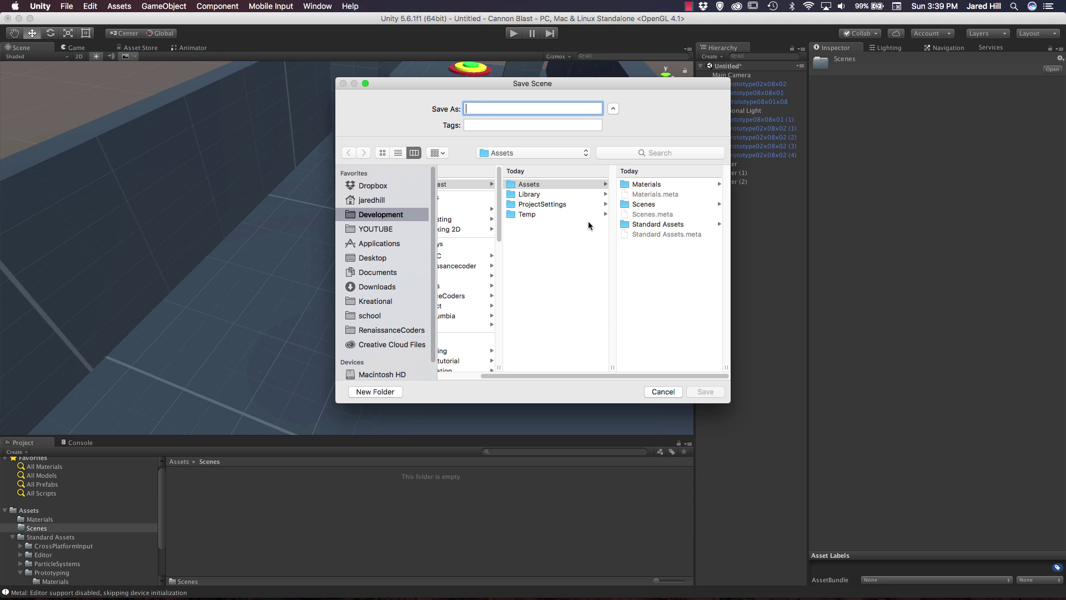
pyautogui.click(670, 204)
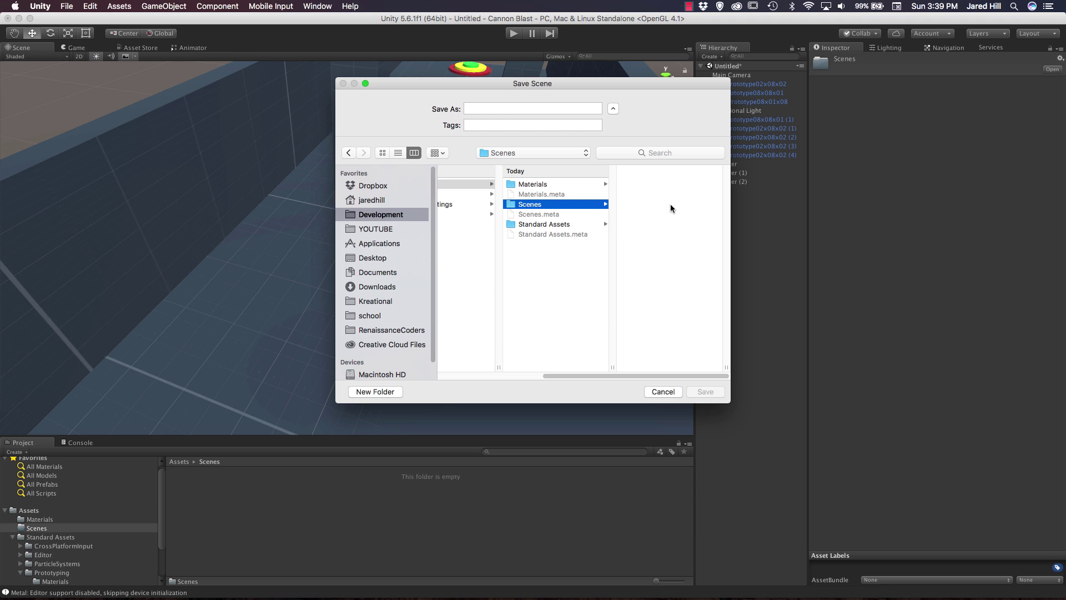
pyautogui.click(507, 109)
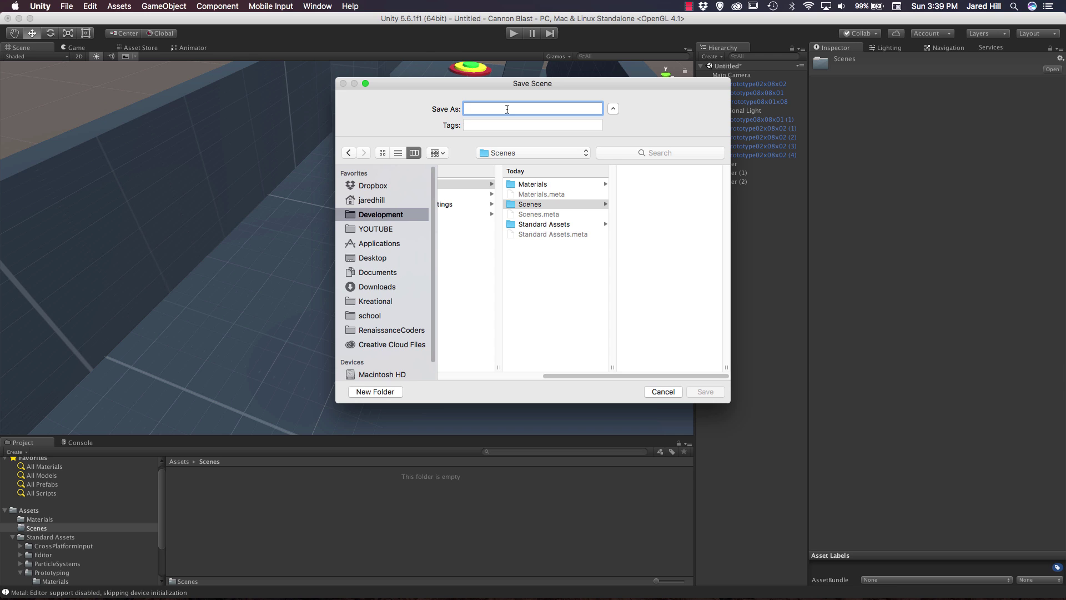
pyautogui.write('Prototyping')
pyautogui.press('Return')
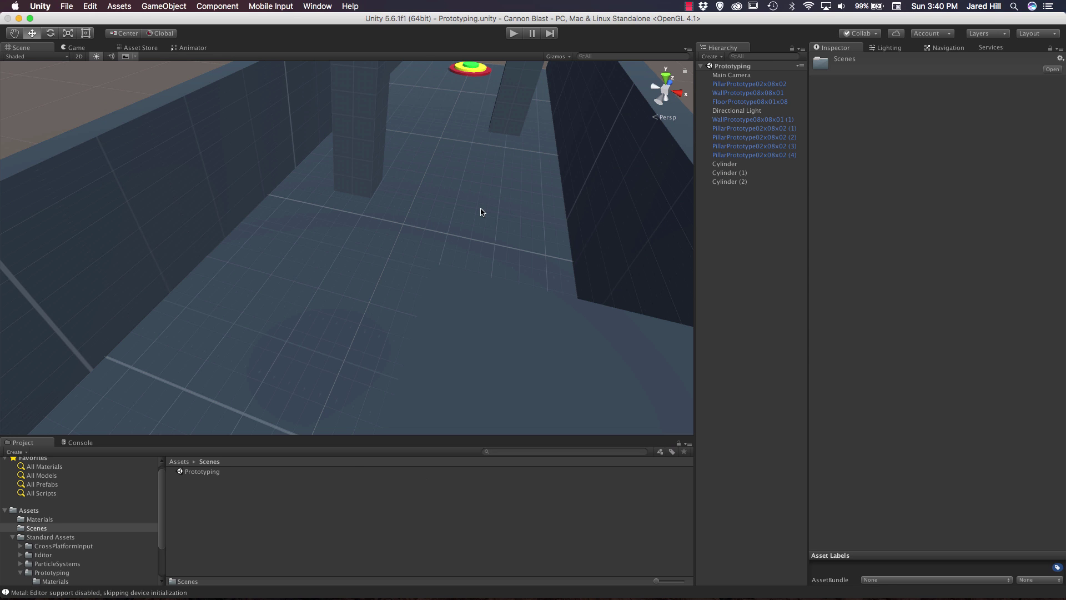